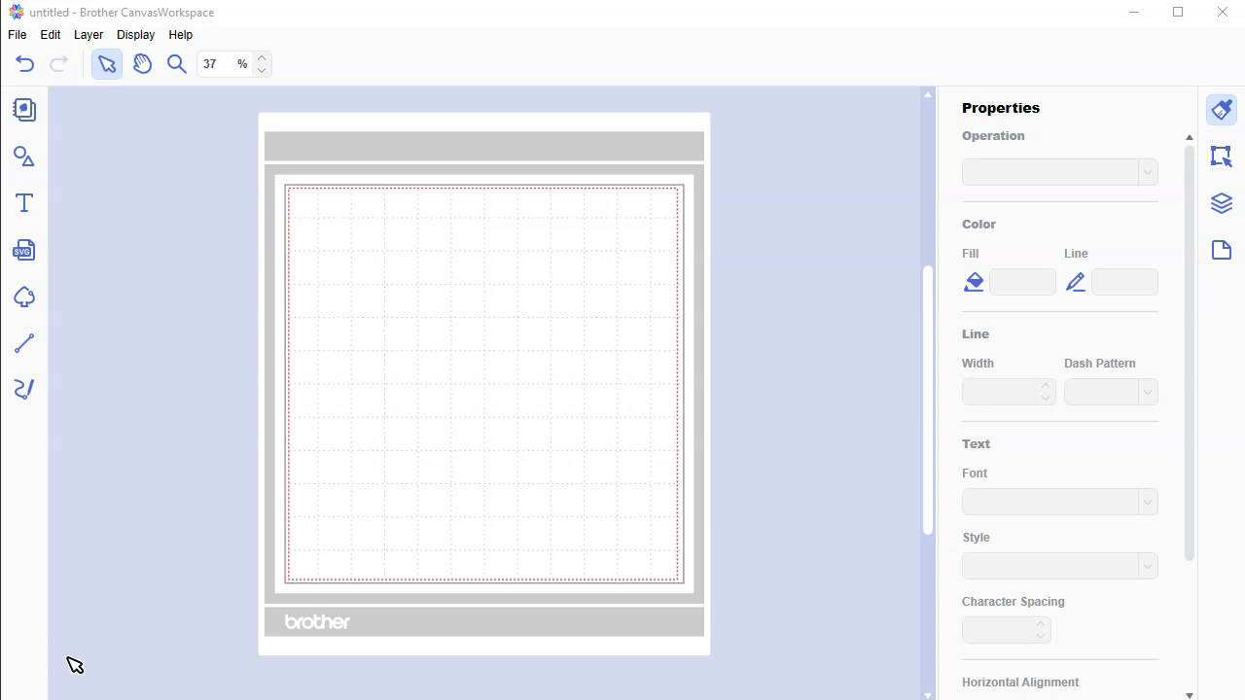
Check the program's version information and close it
click(181, 35)
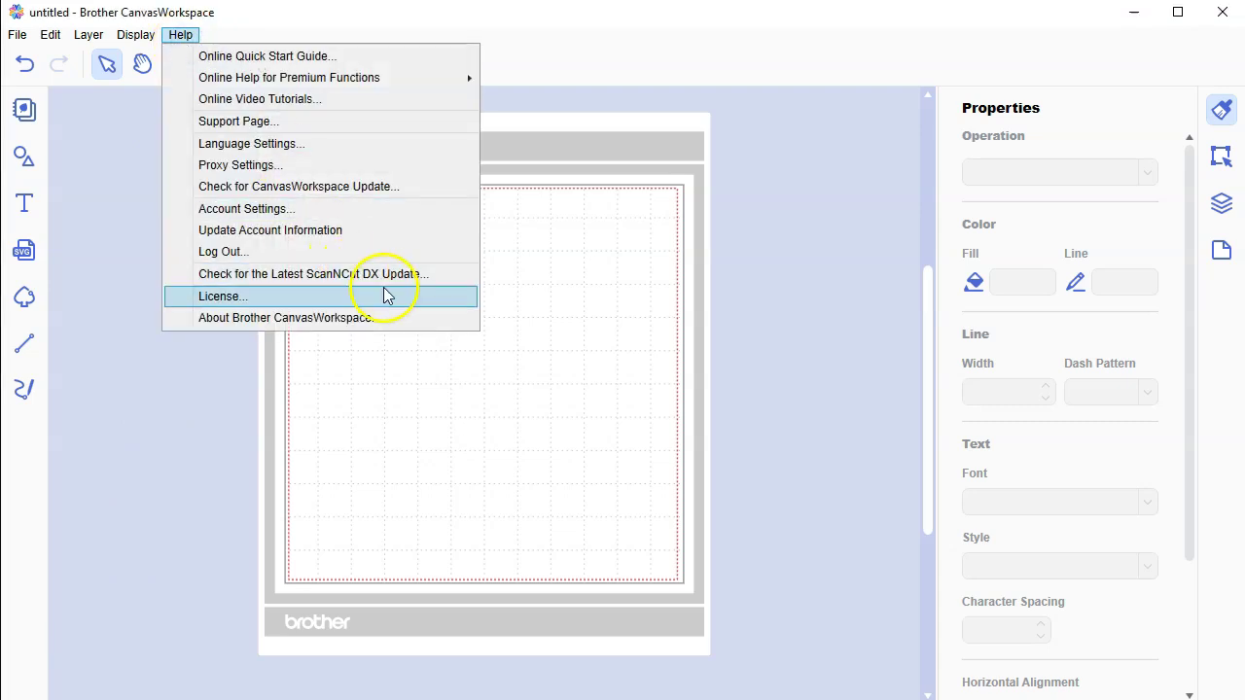
click(417, 319)
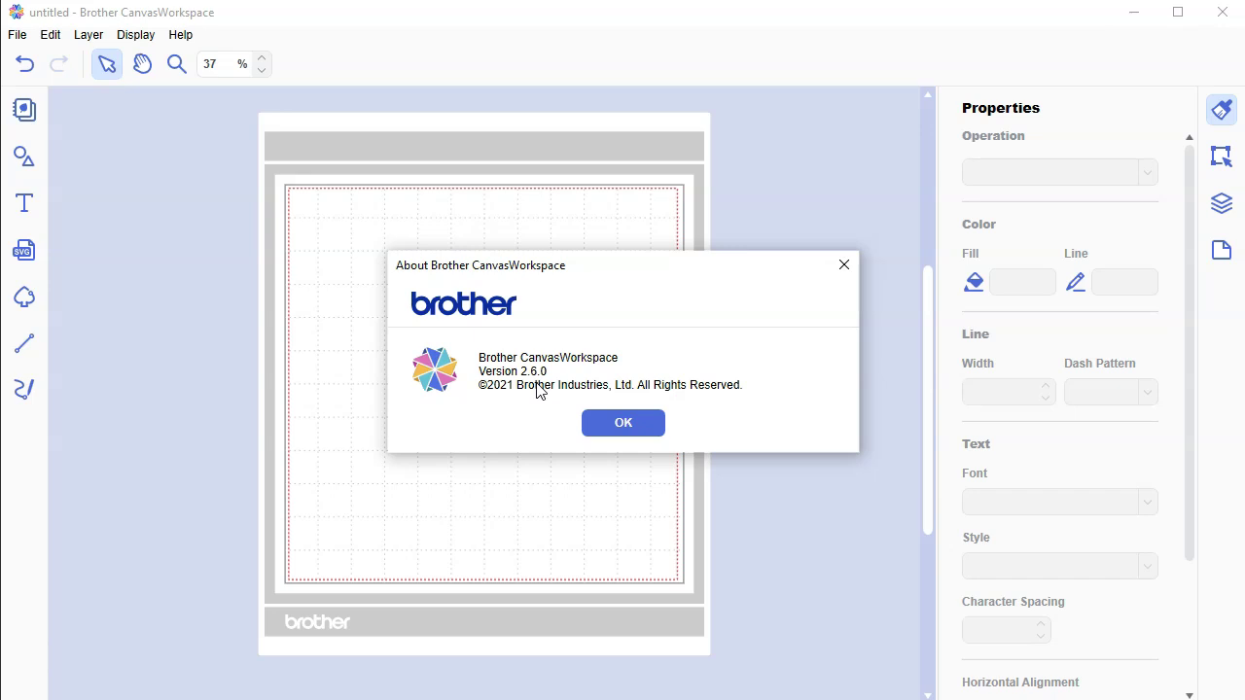
click(652, 423)
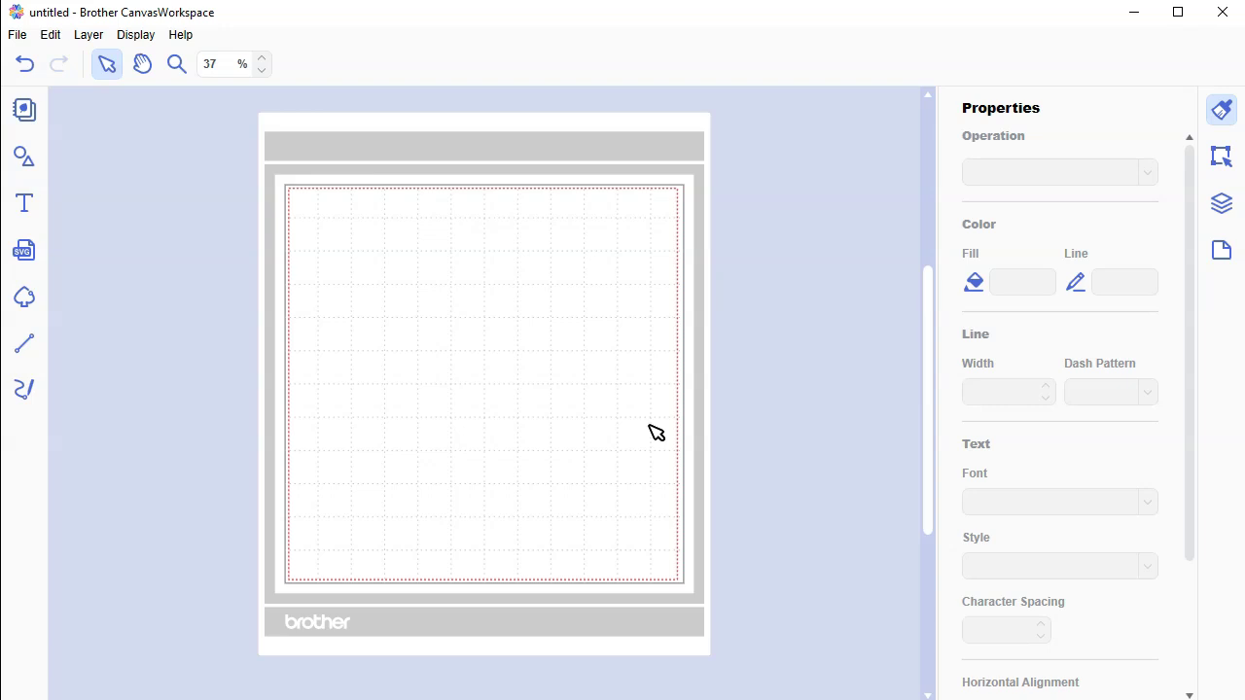
Add a plain circle from Shapes and fill it teal #009FBB
click(32, 163)
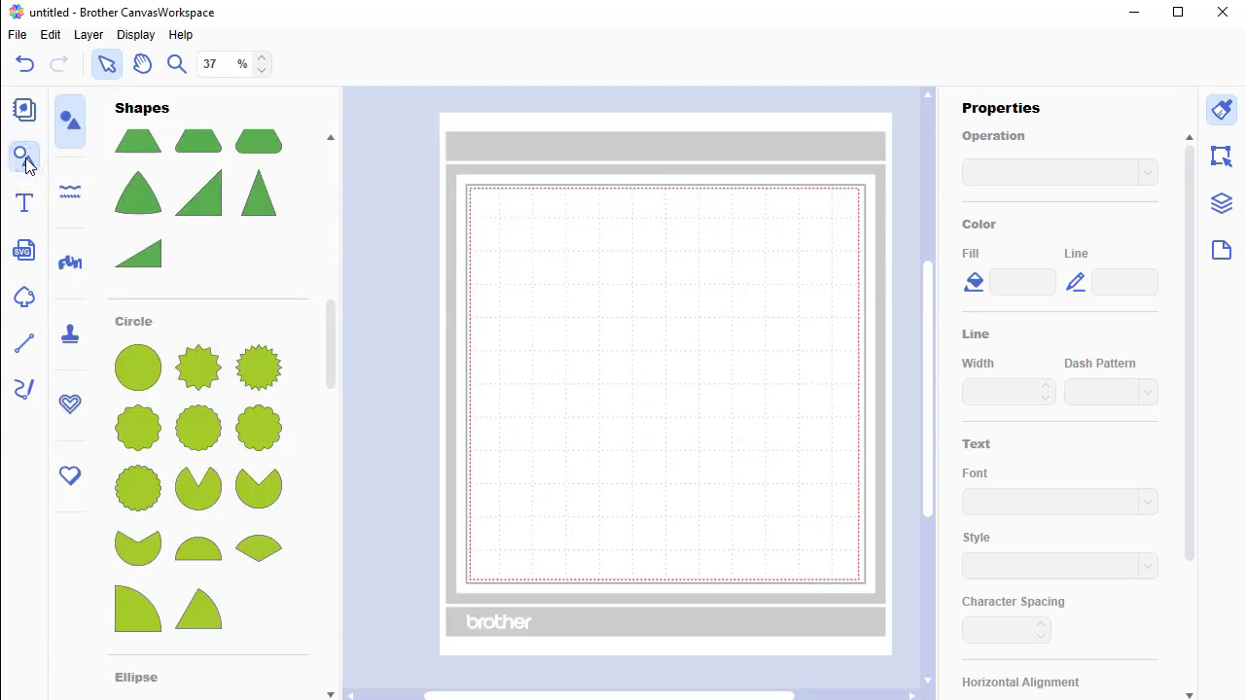
click(138, 367)
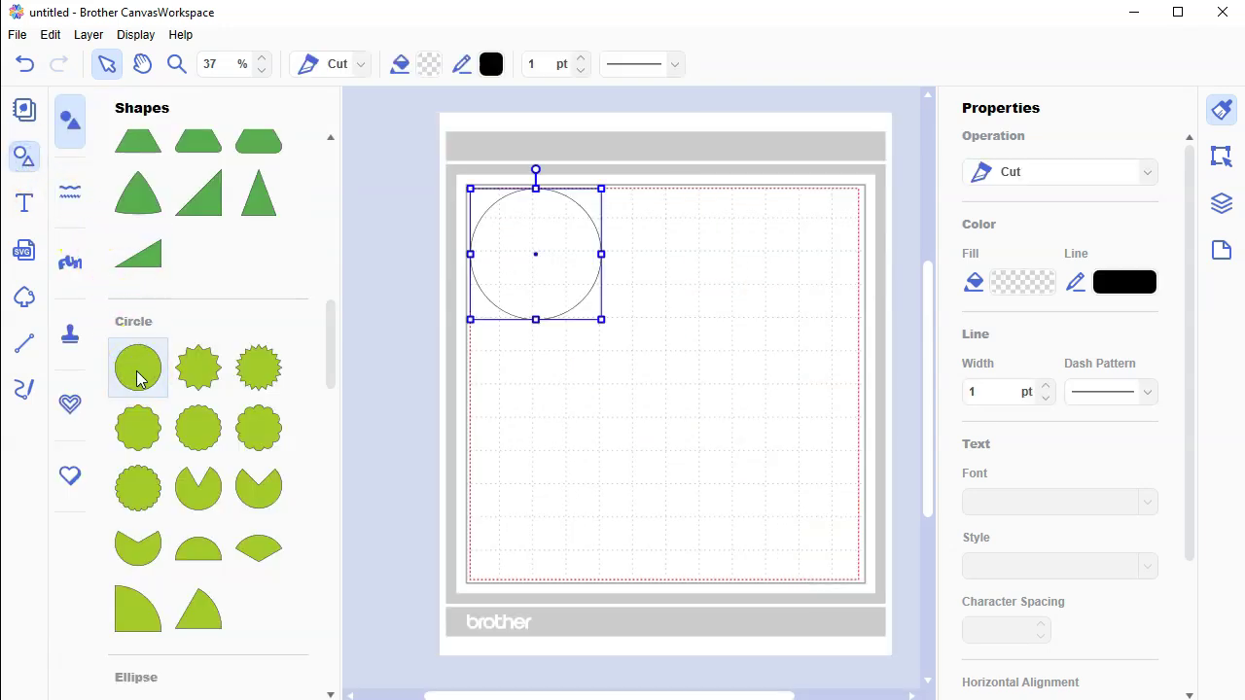
click(1008, 282)
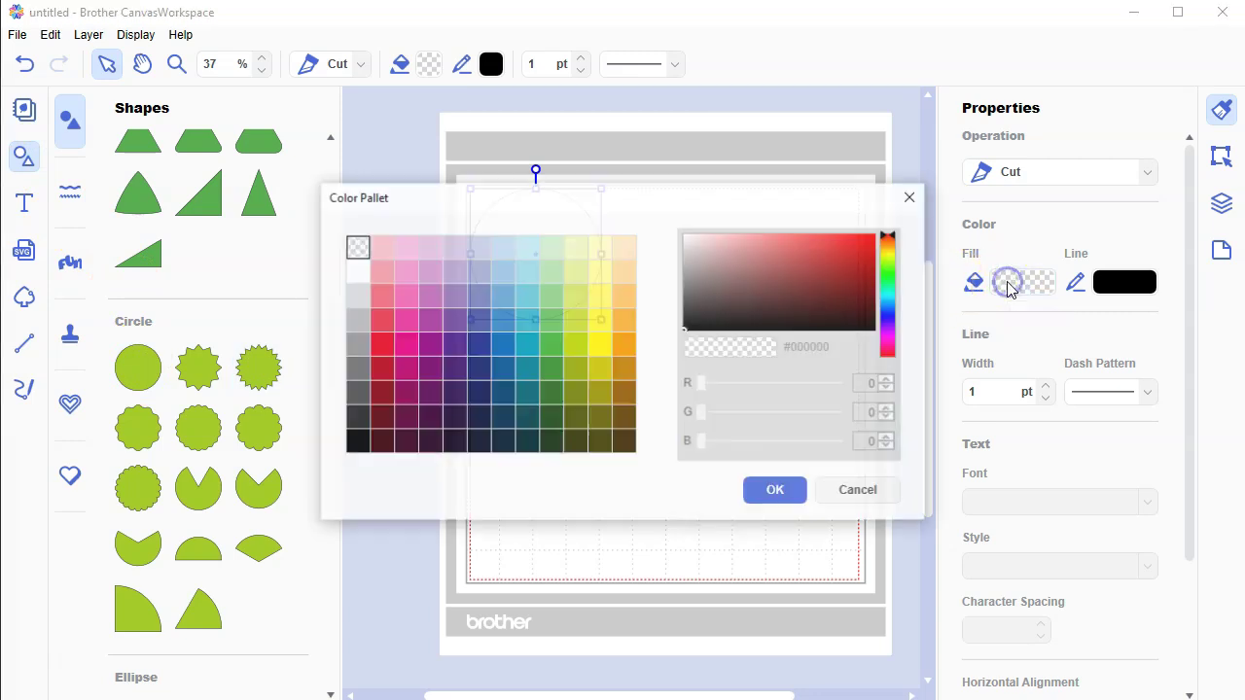
click(526, 342)
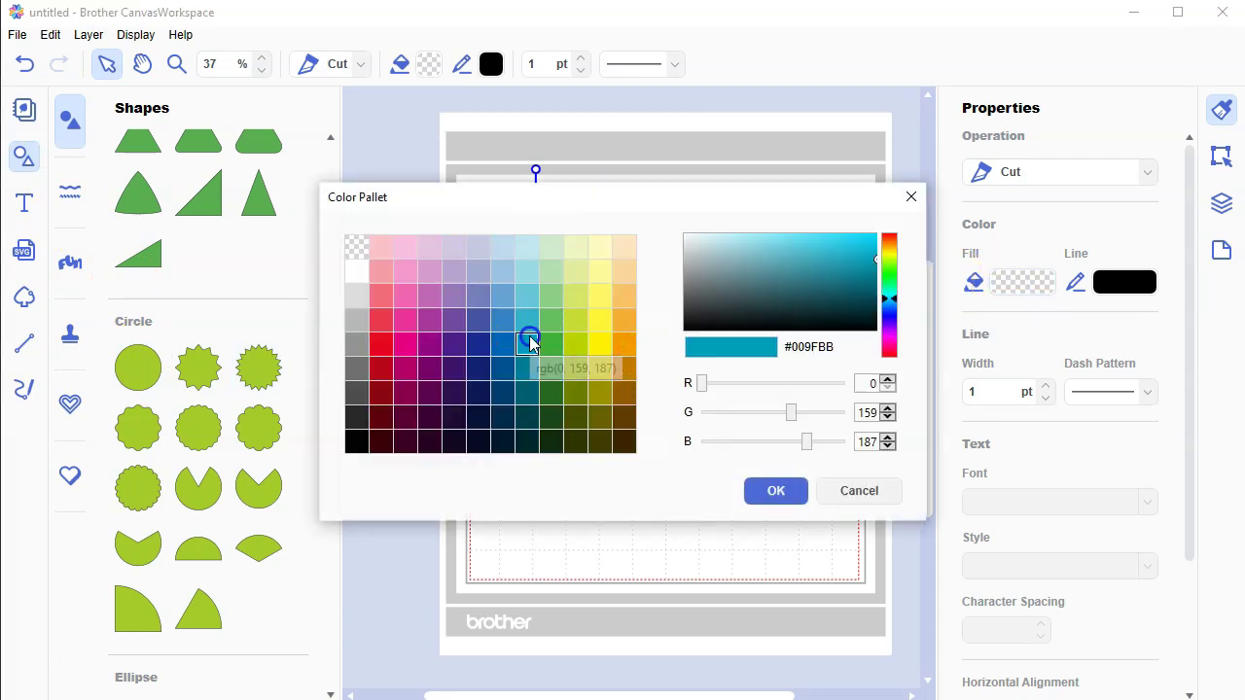
click(778, 496)
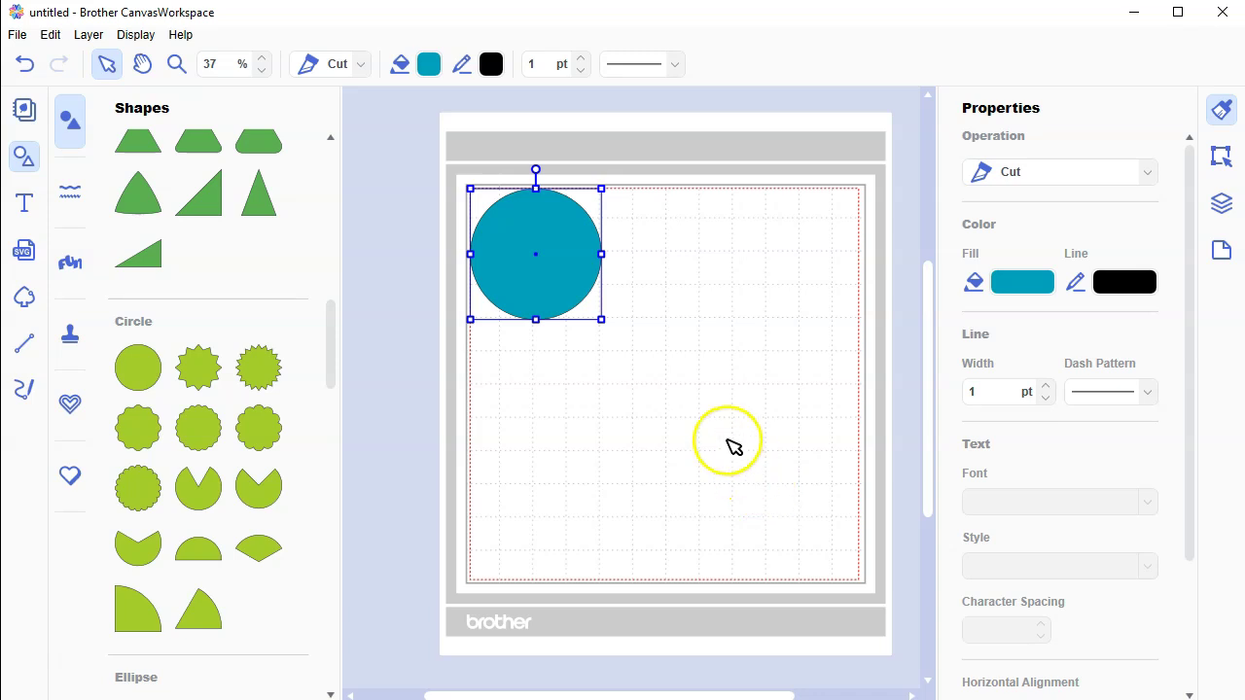
Resize the circle to 1.5 inches wide
click(1220, 154)
drag(1001, 262, 948, 266)
text(1.5)
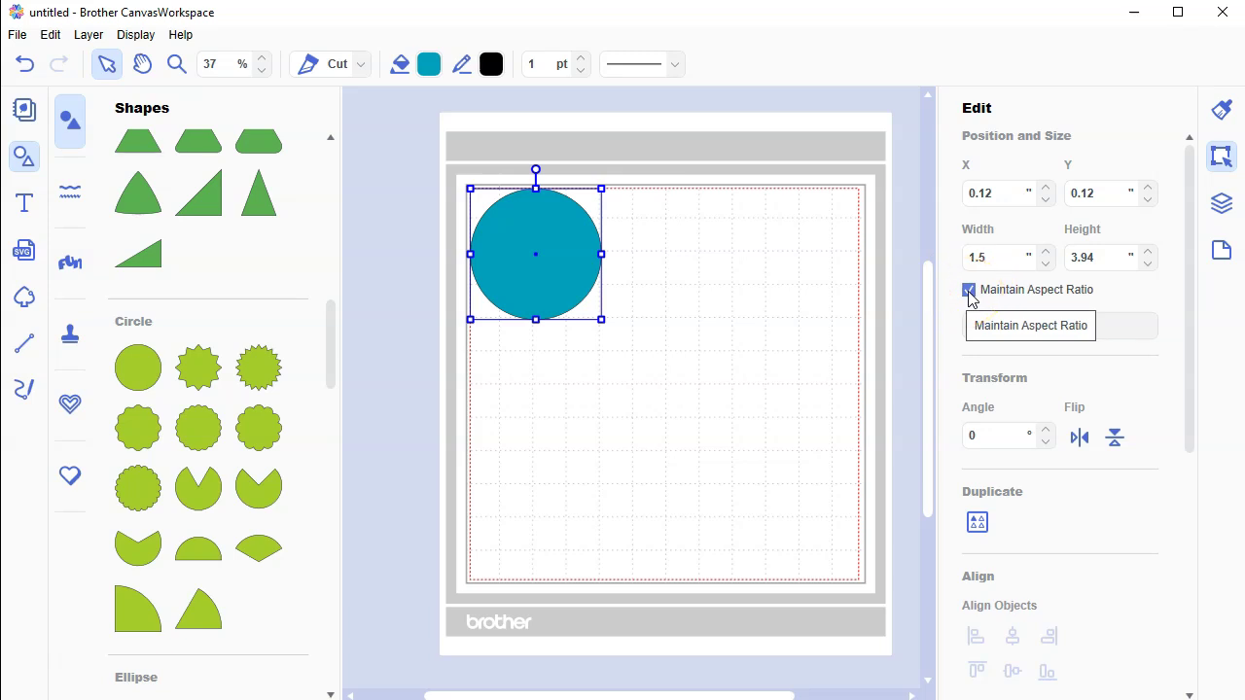
key(Return)
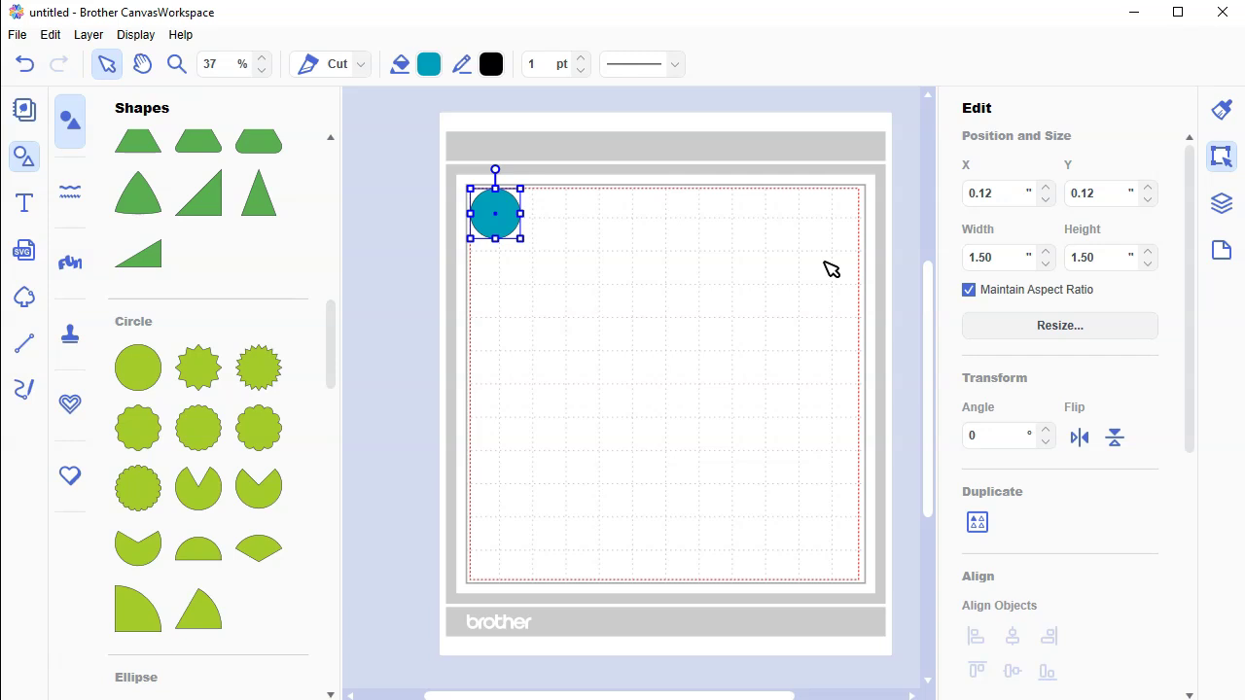
click(661, 326)
right_click(489, 208)
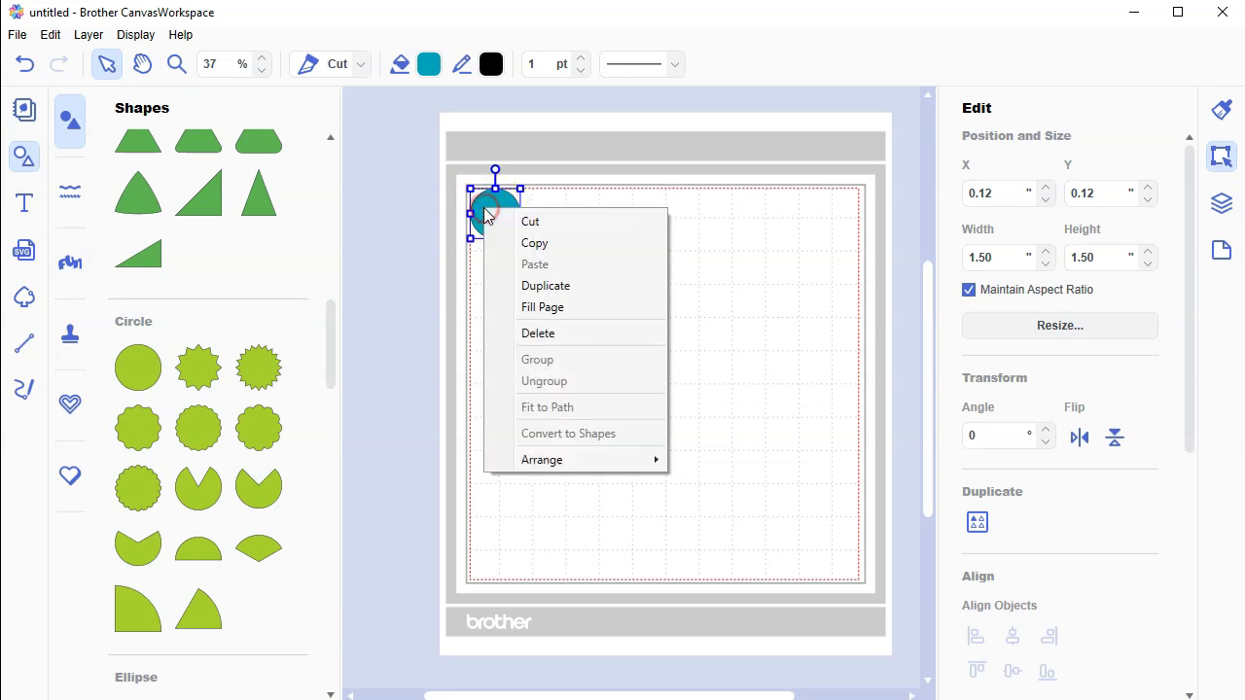
click(564, 284)
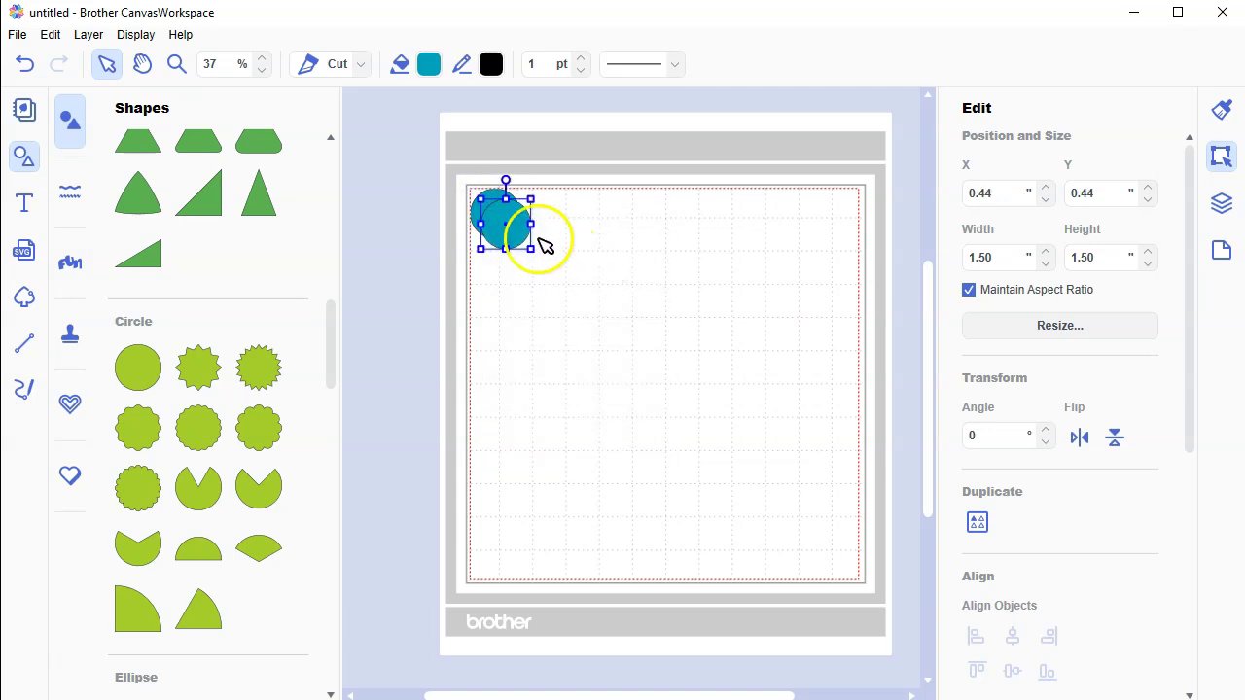
drag(513, 223, 566, 222)
right_click(561, 217)
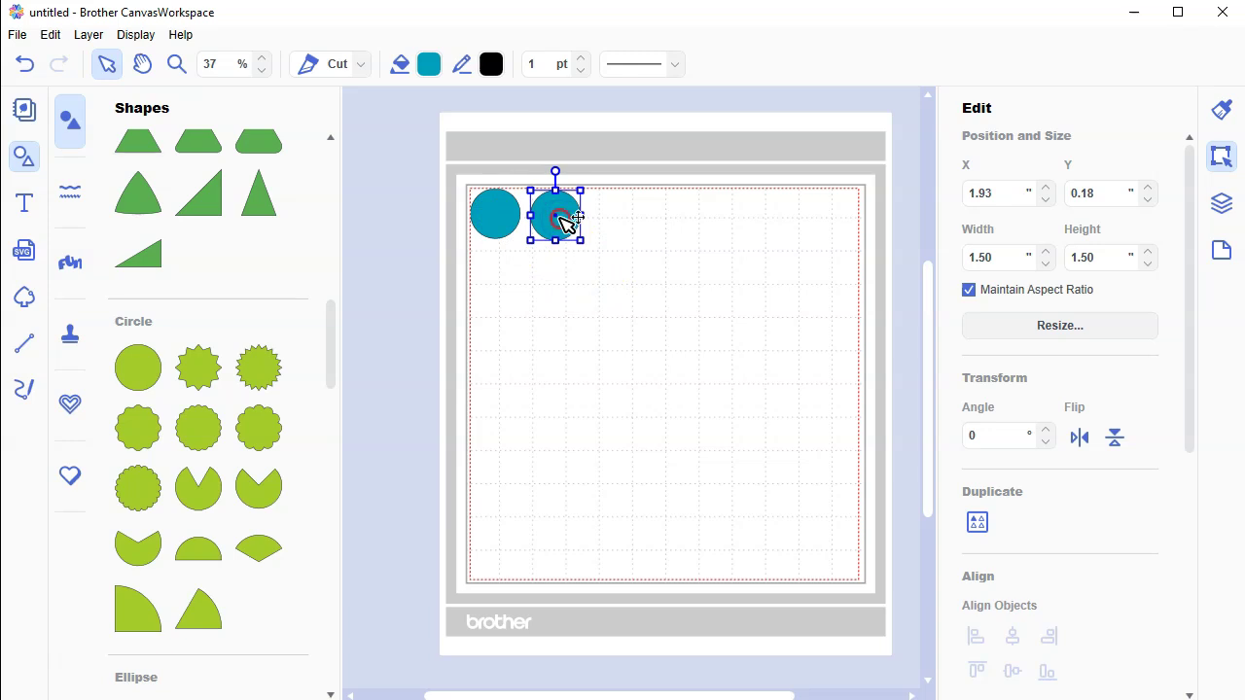
click(630, 299)
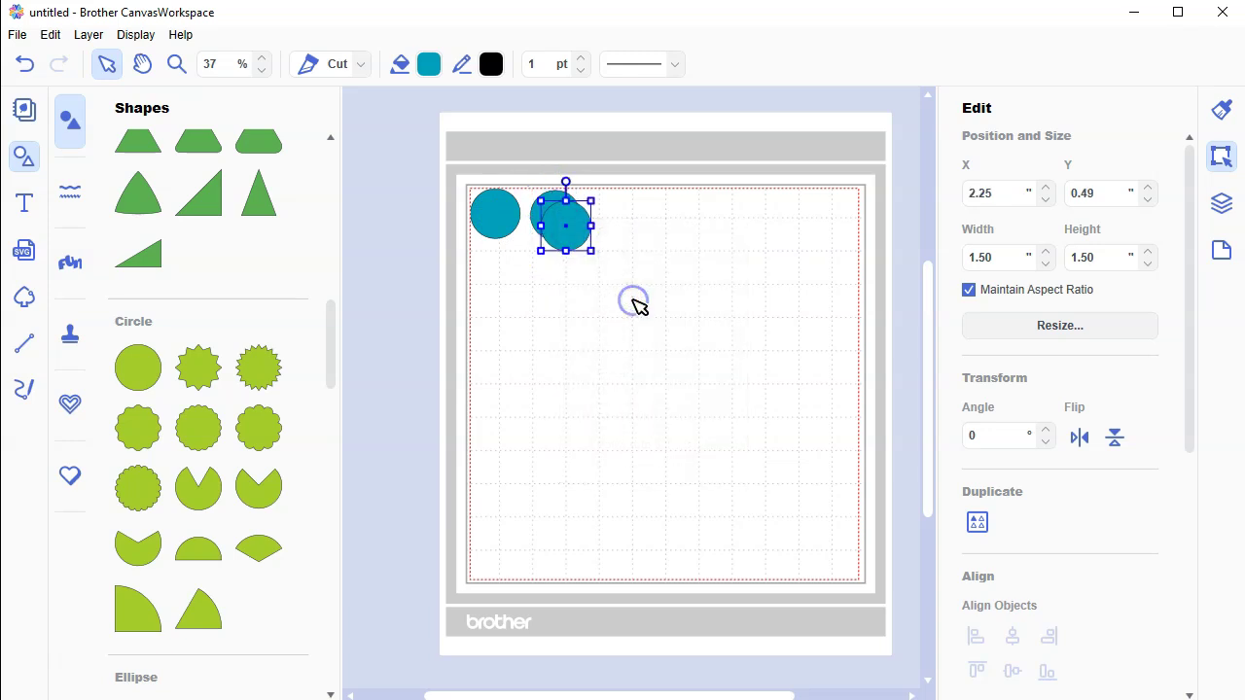
drag(572, 221, 620, 210)
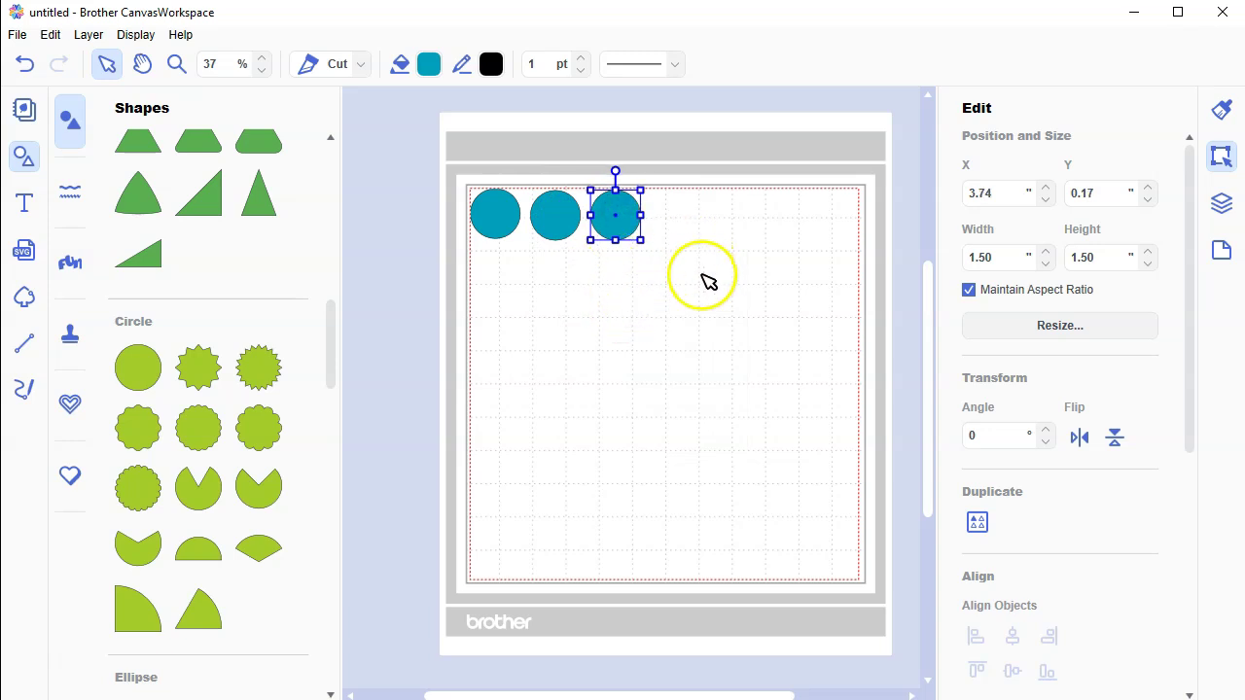
drag(701, 273, 494, 224)
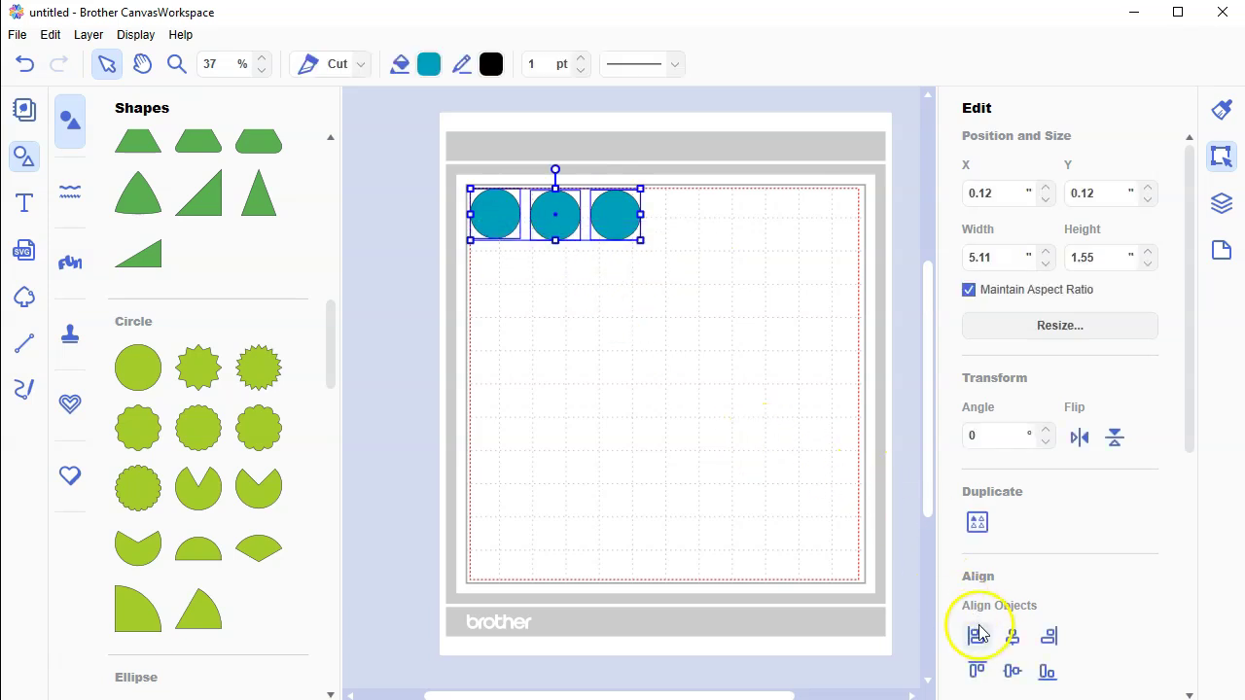
click(1013, 673)
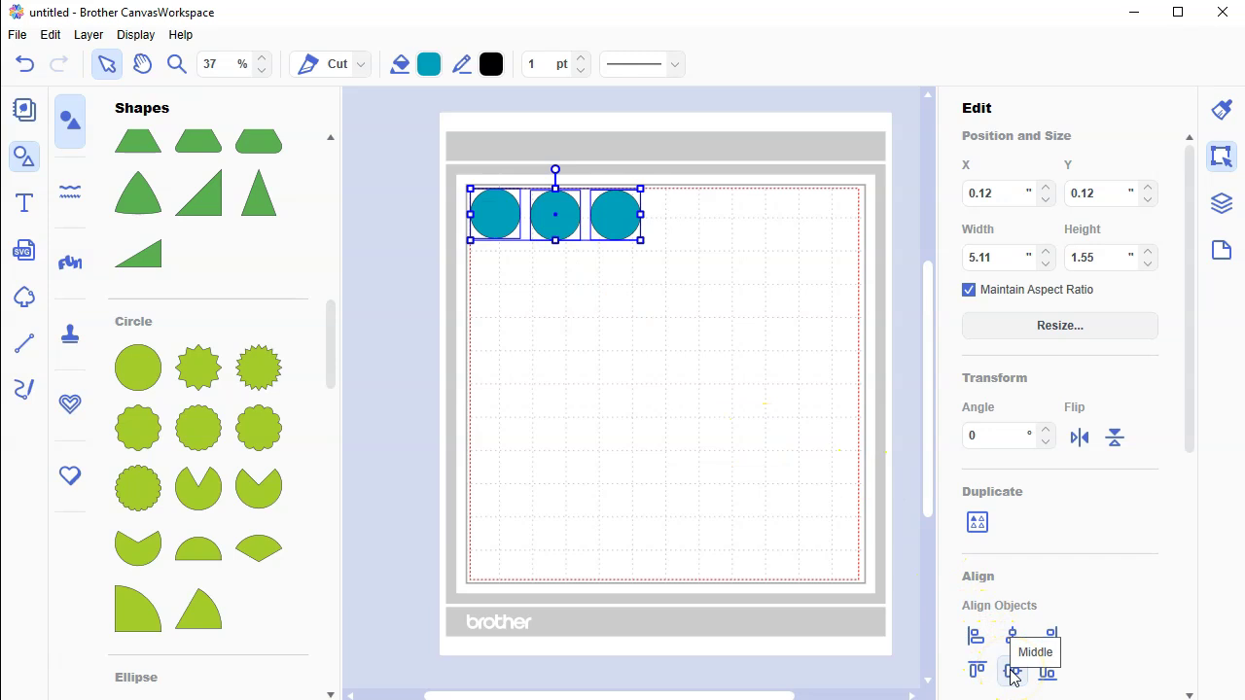
click(1013, 673)
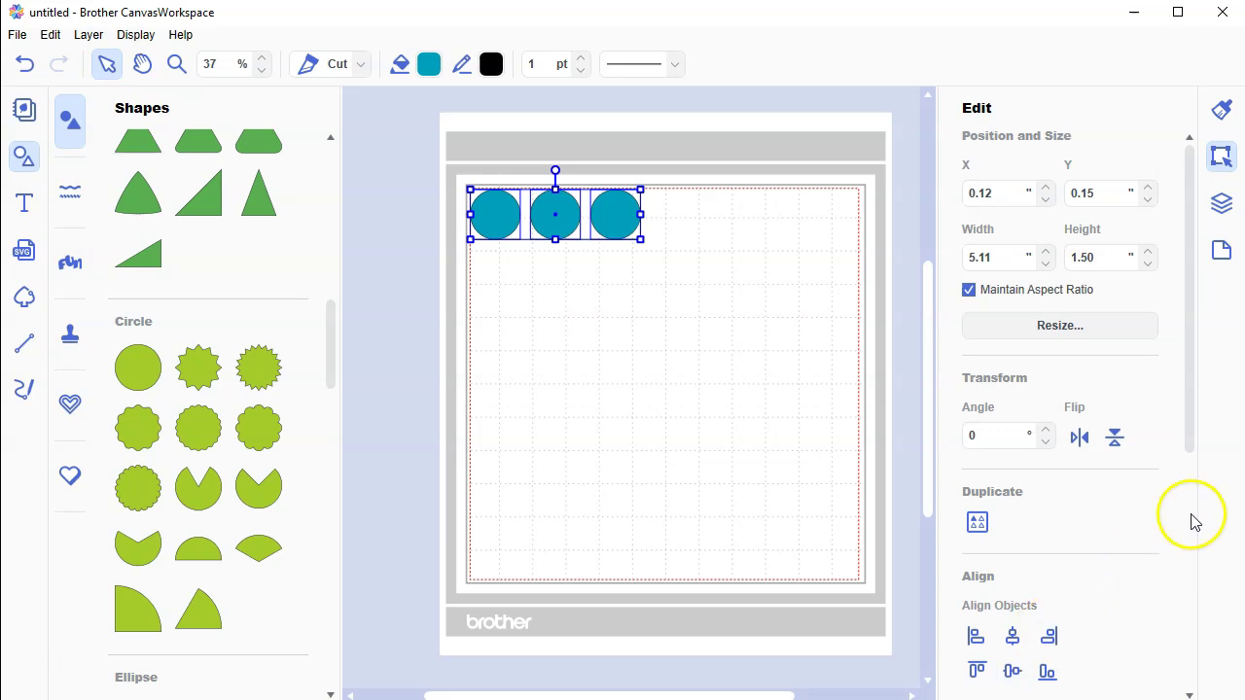
drag(1188, 439, 1188, 504)
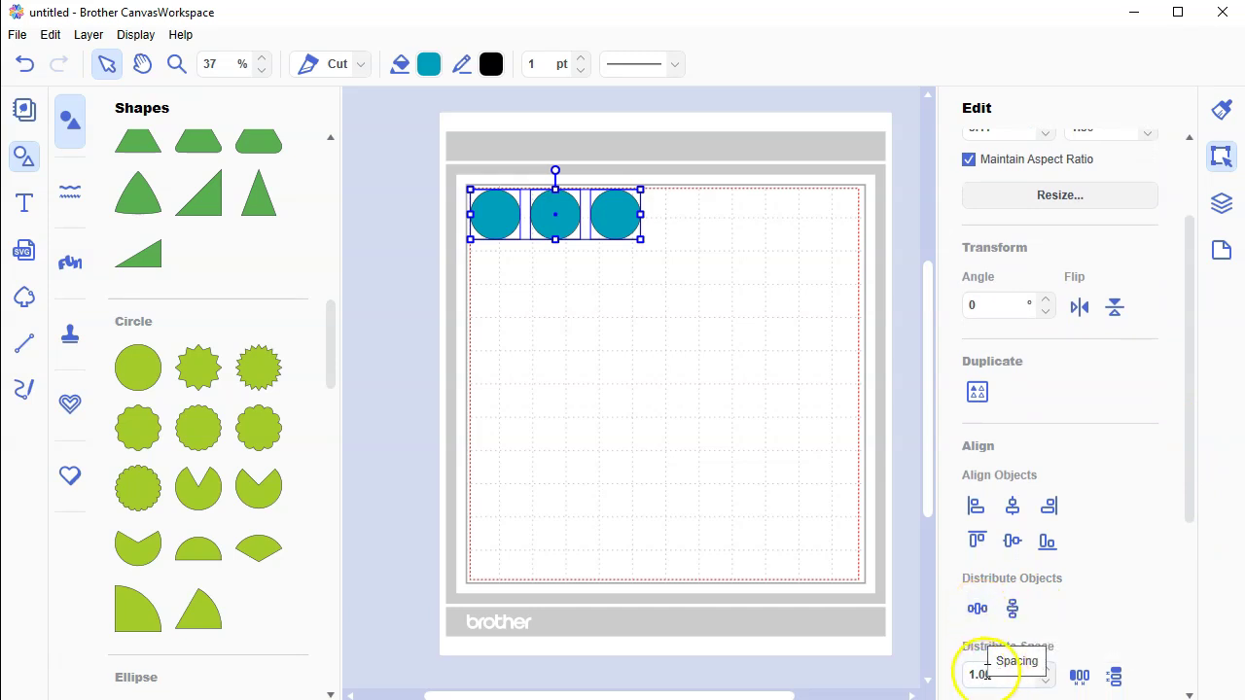
click(978, 609)
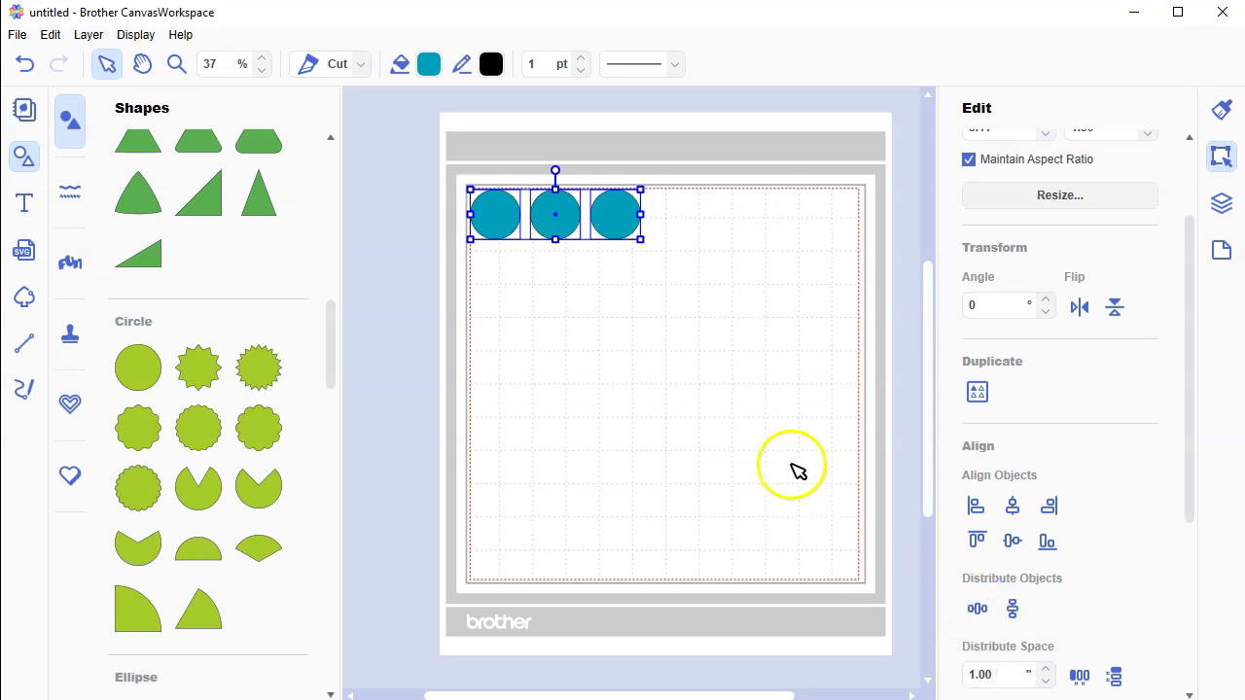
click(690, 381)
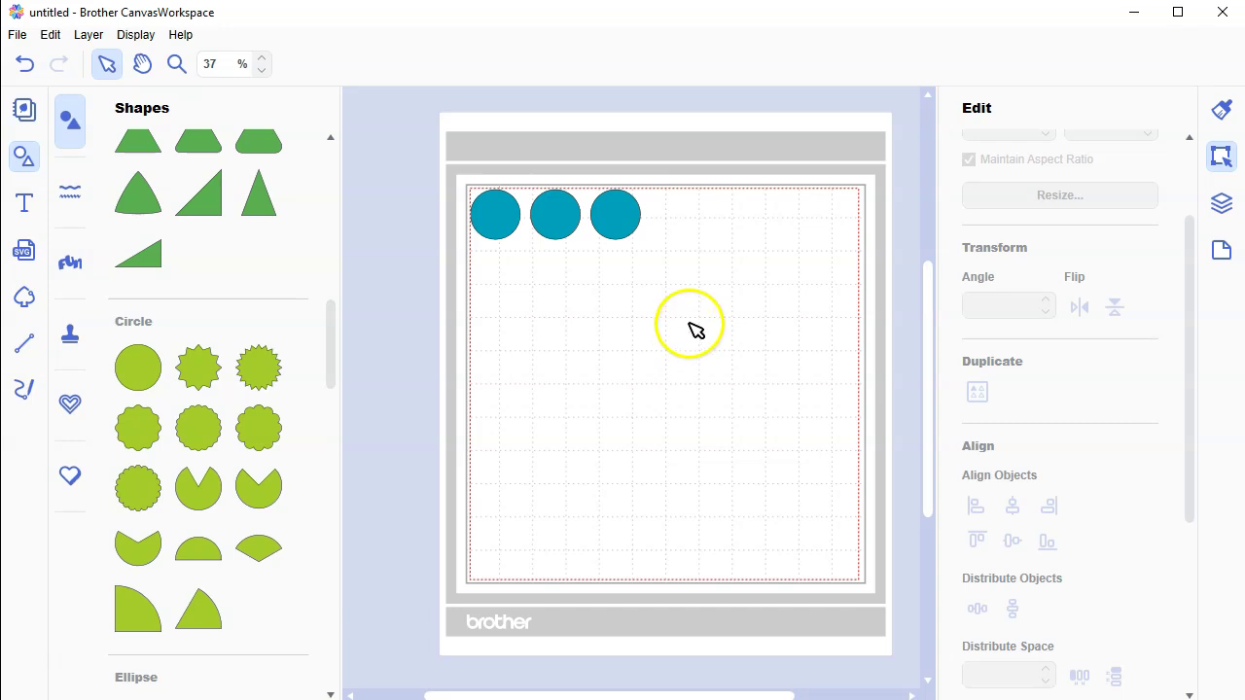
click(736, 280)
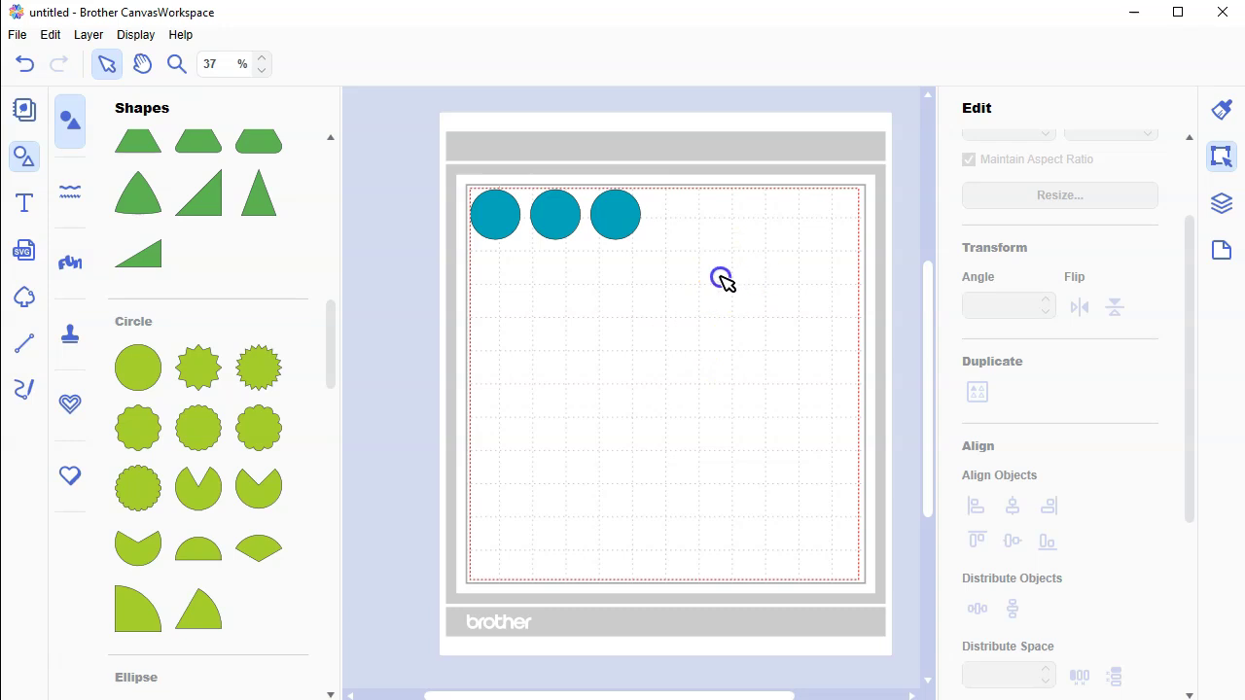
drag(735, 276, 563, 195)
Delete the two extra circles and Fill Page with the remaining one into a 6×6 grid
key(Delete)
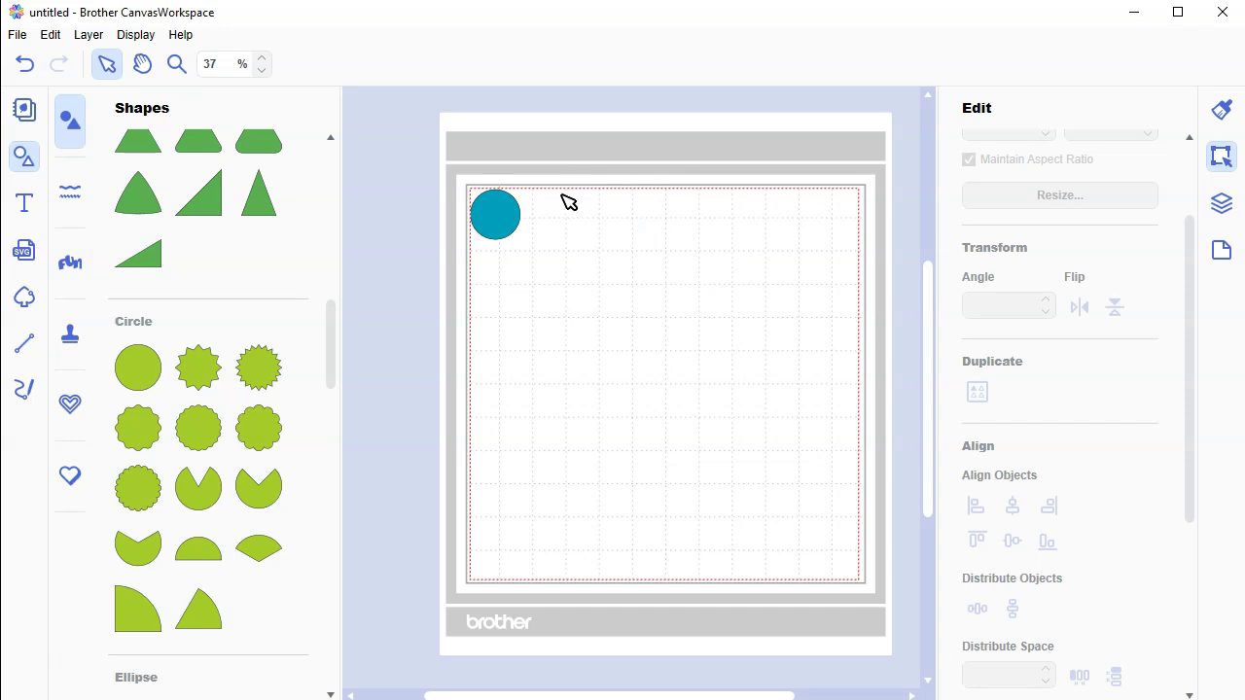
click(503, 233)
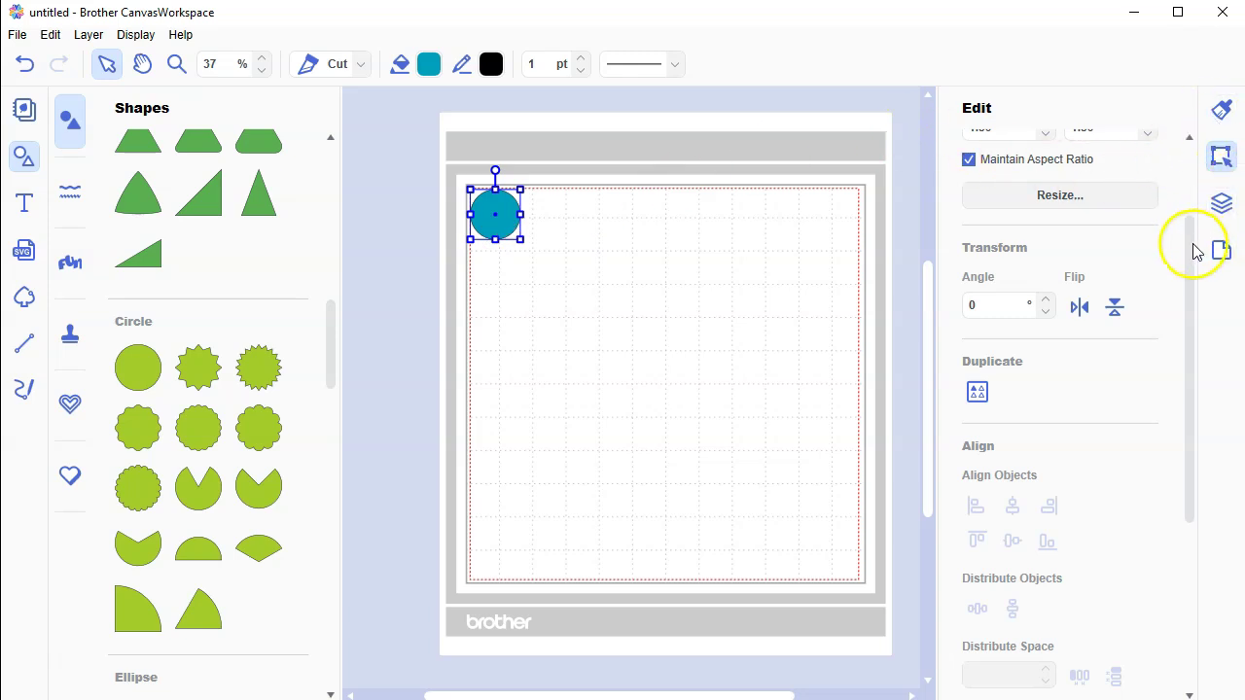
drag(1192, 250, 1190, 159)
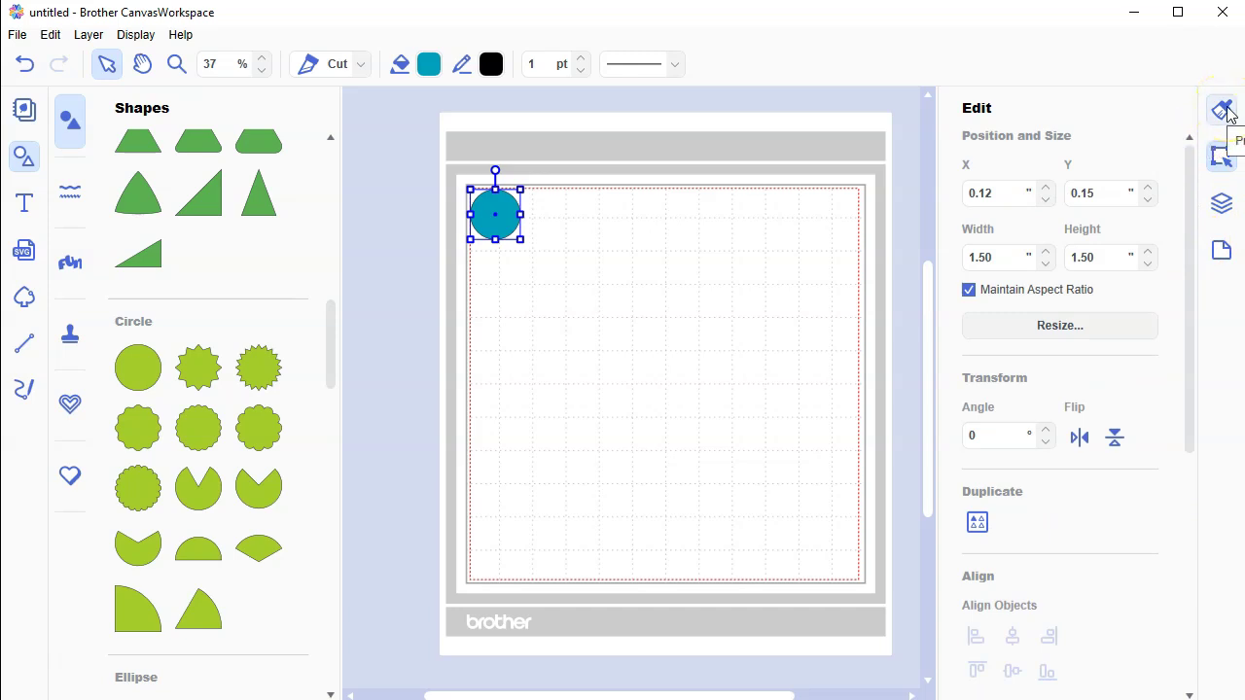
click(1224, 112)
click(1222, 155)
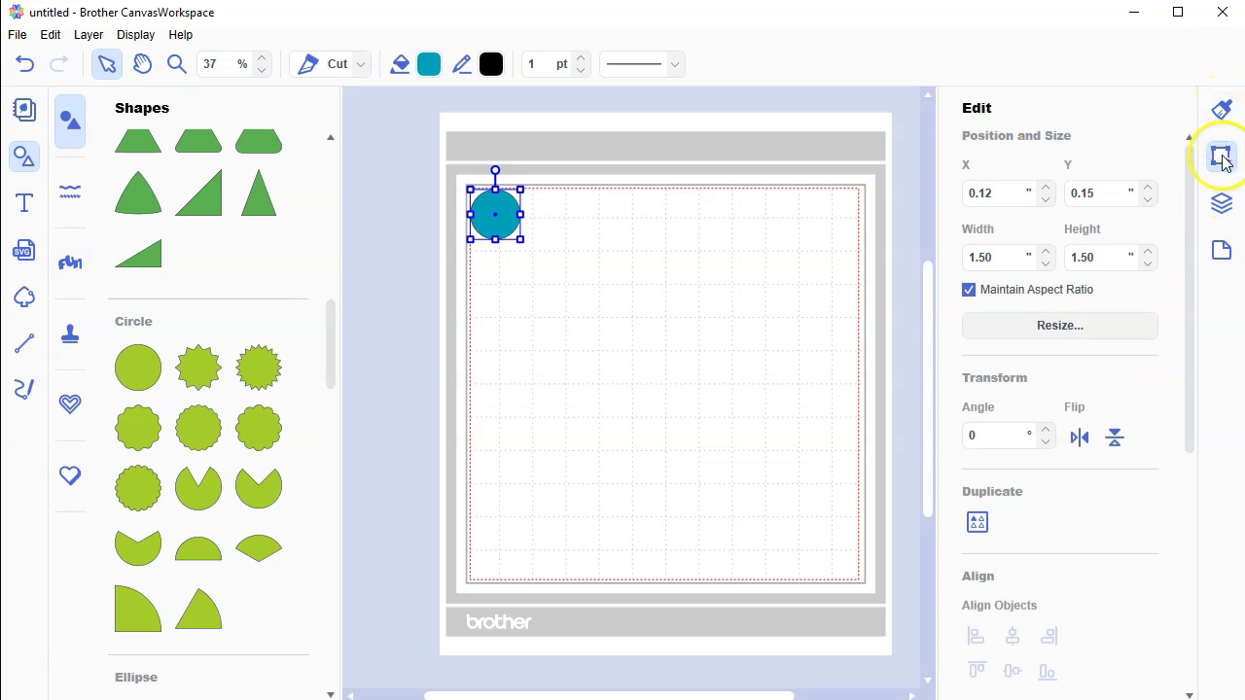
click(978, 523)
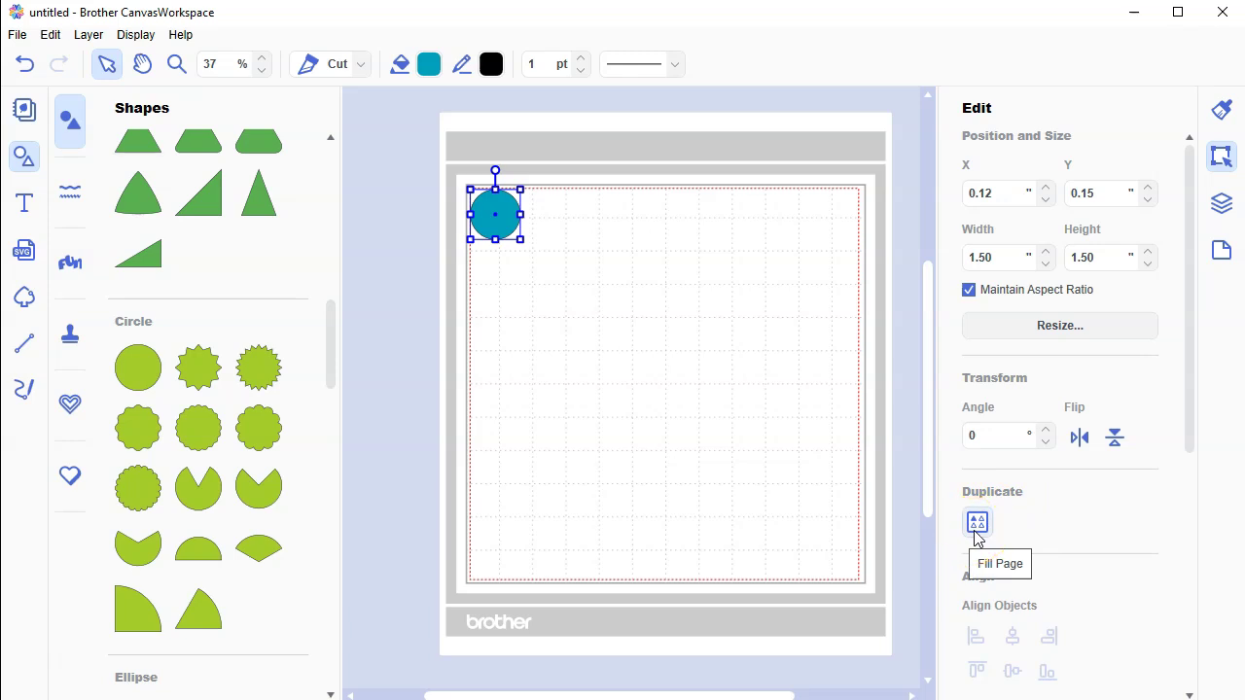
click(976, 532)
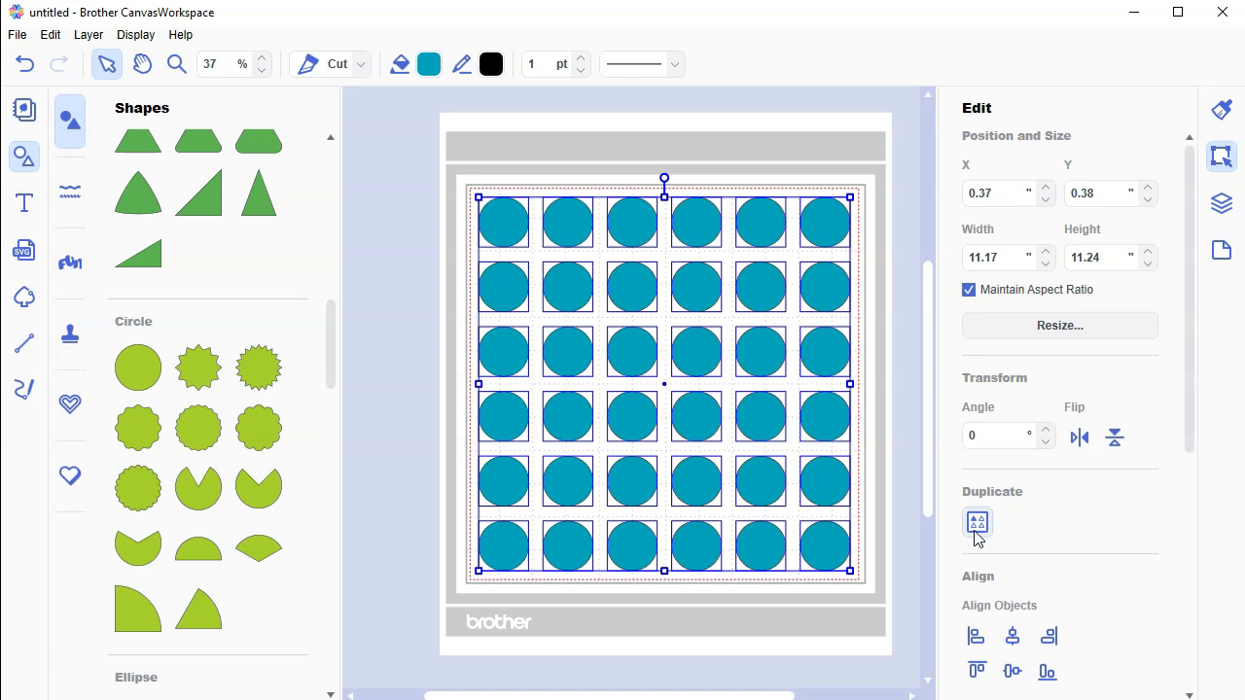
click(902, 500)
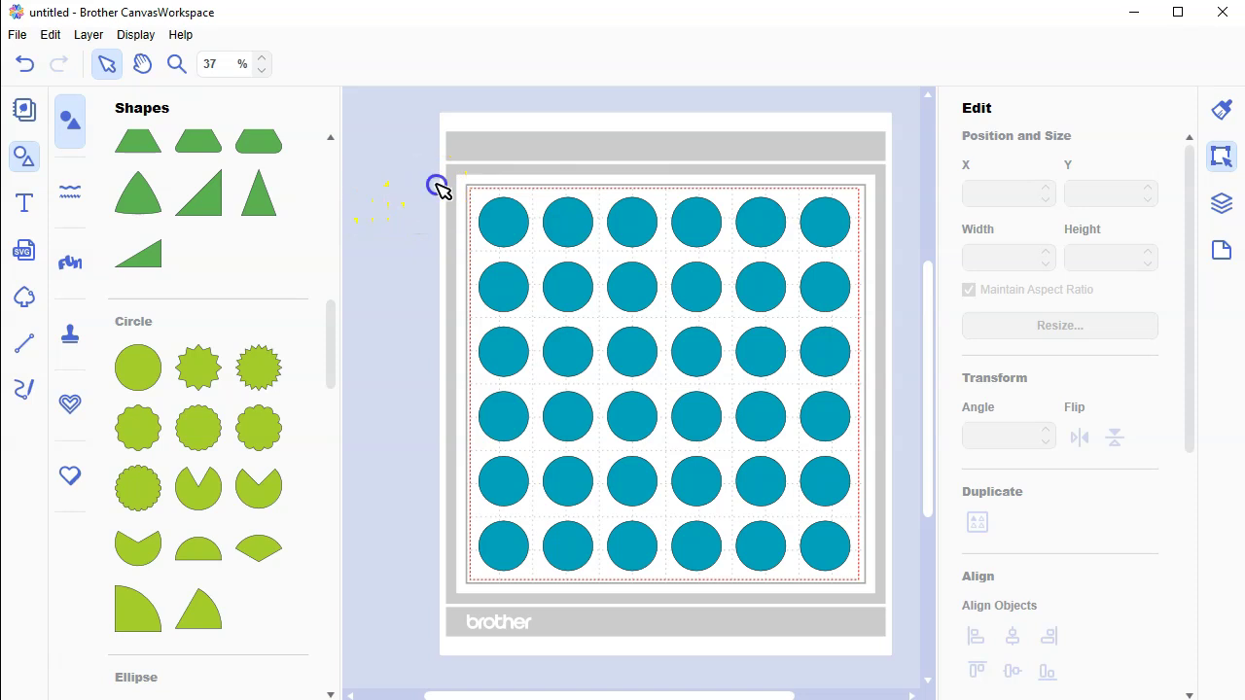
Delete all circles except the top-left one using marquee selections
drag(436, 186, 843, 509)
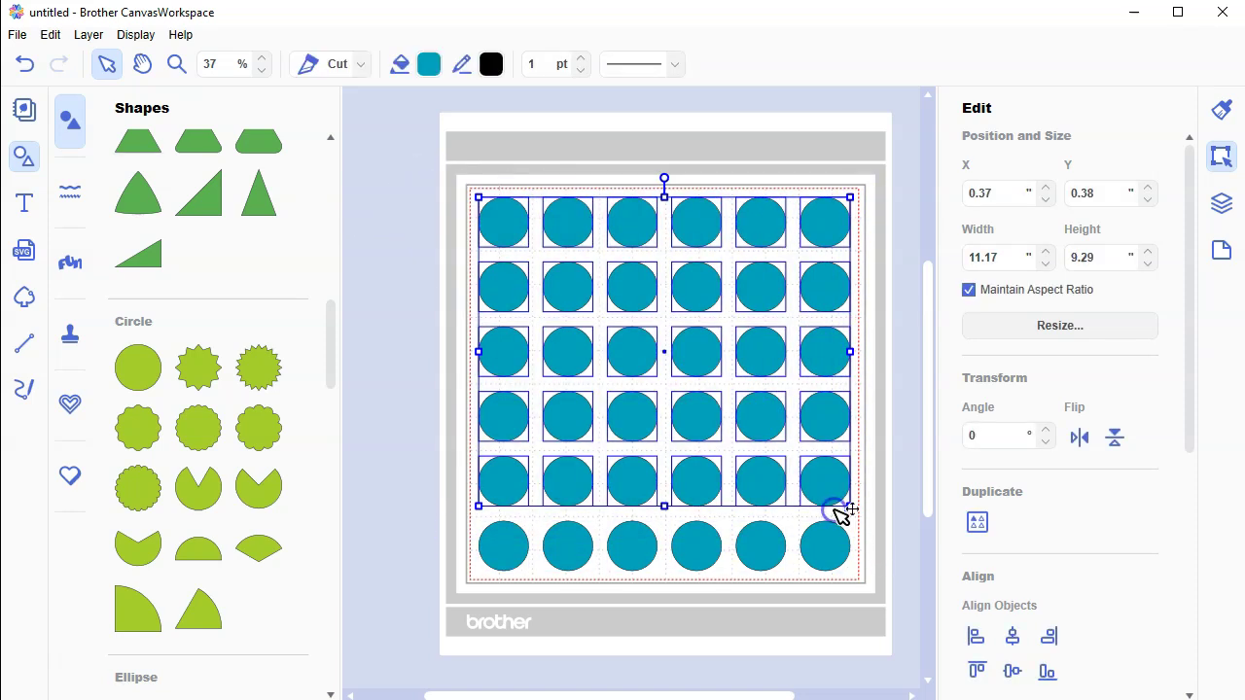
click(878, 567)
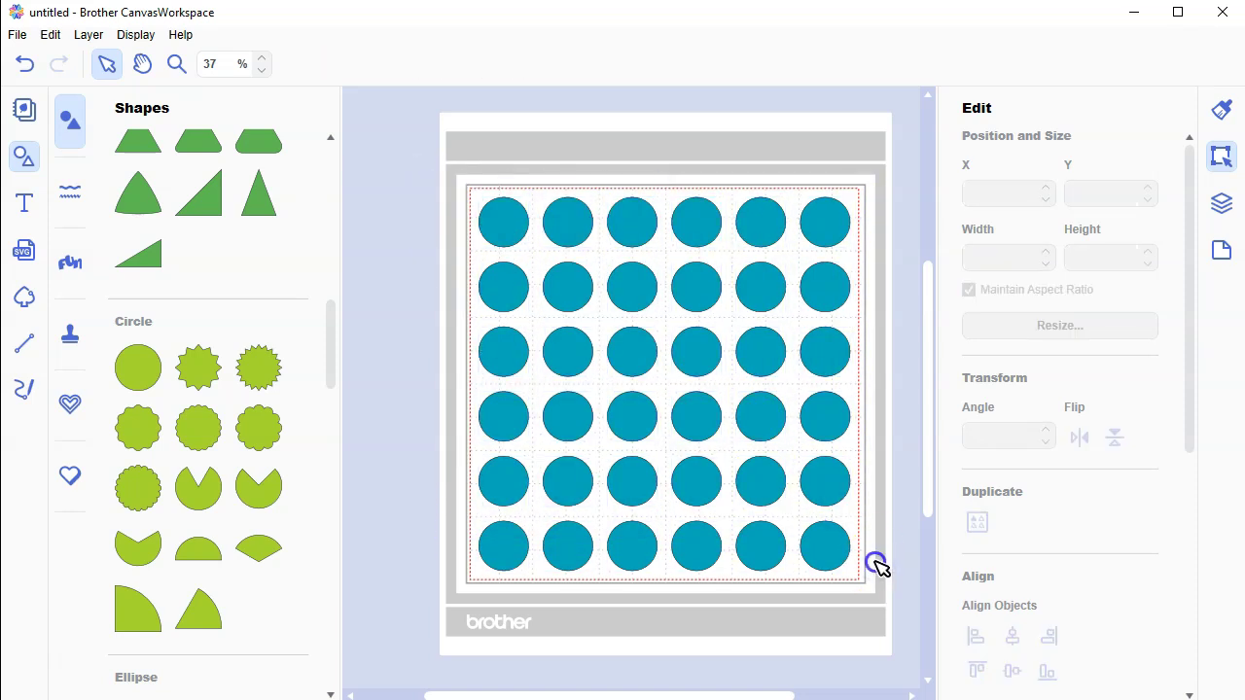
drag(875, 564, 580, 225)
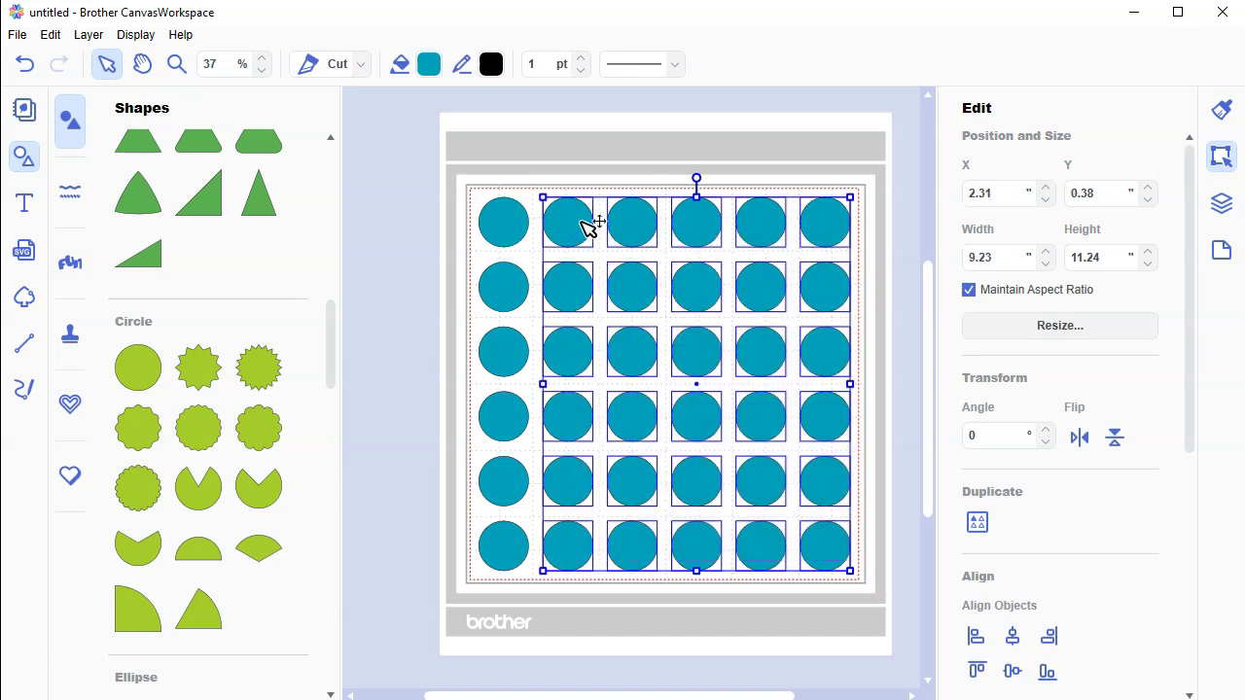
key(Delete)
click(588, 262)
drag(607, 251, 334, 639)
key(Delete)
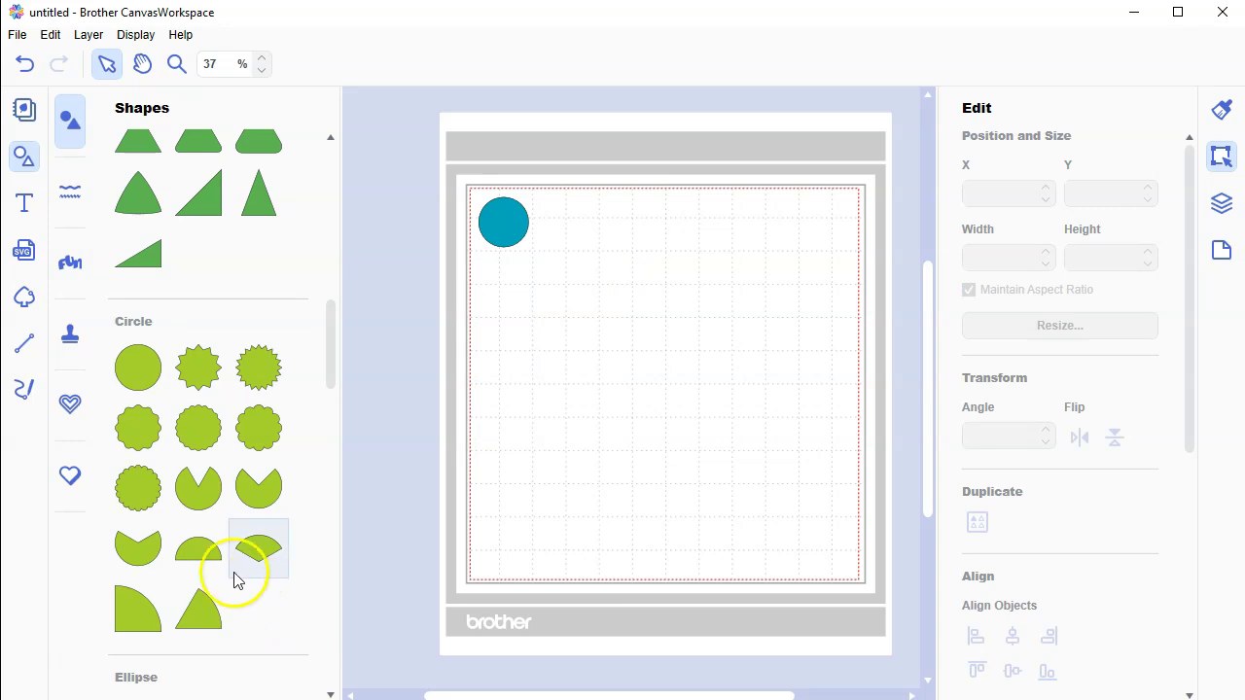
Change the remaining circle's fill colour to red
click(500, 212)
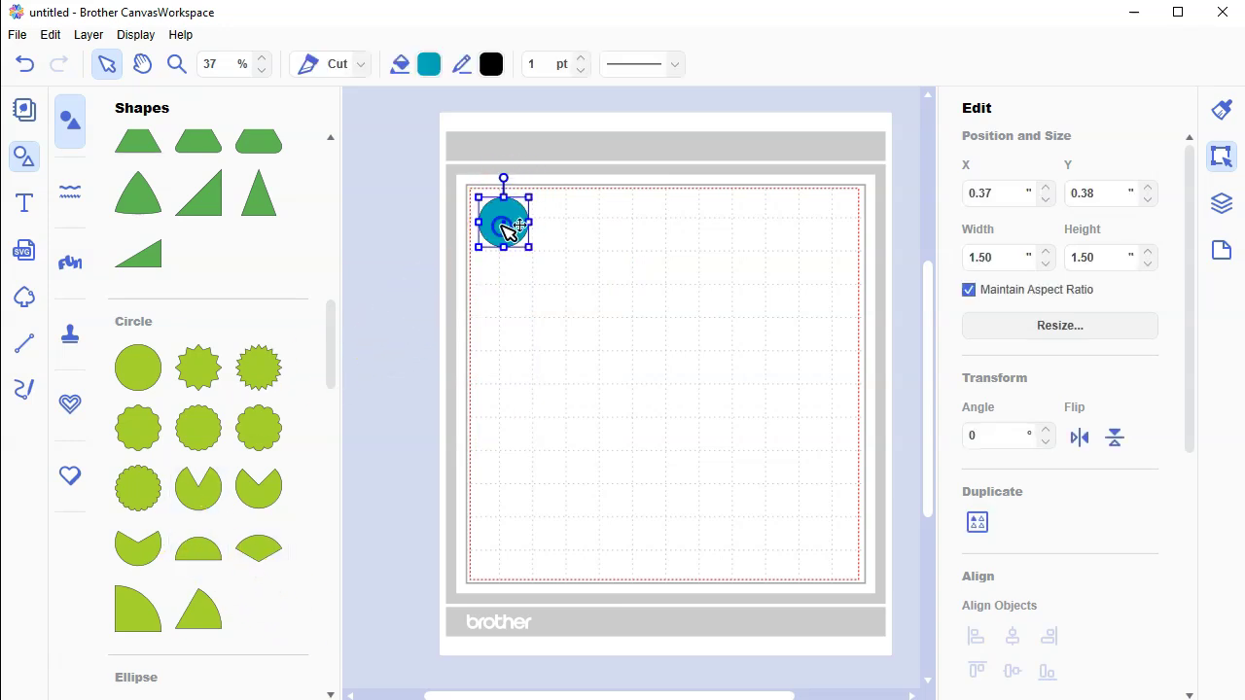
click(1221, 110)
click(1026, 281)
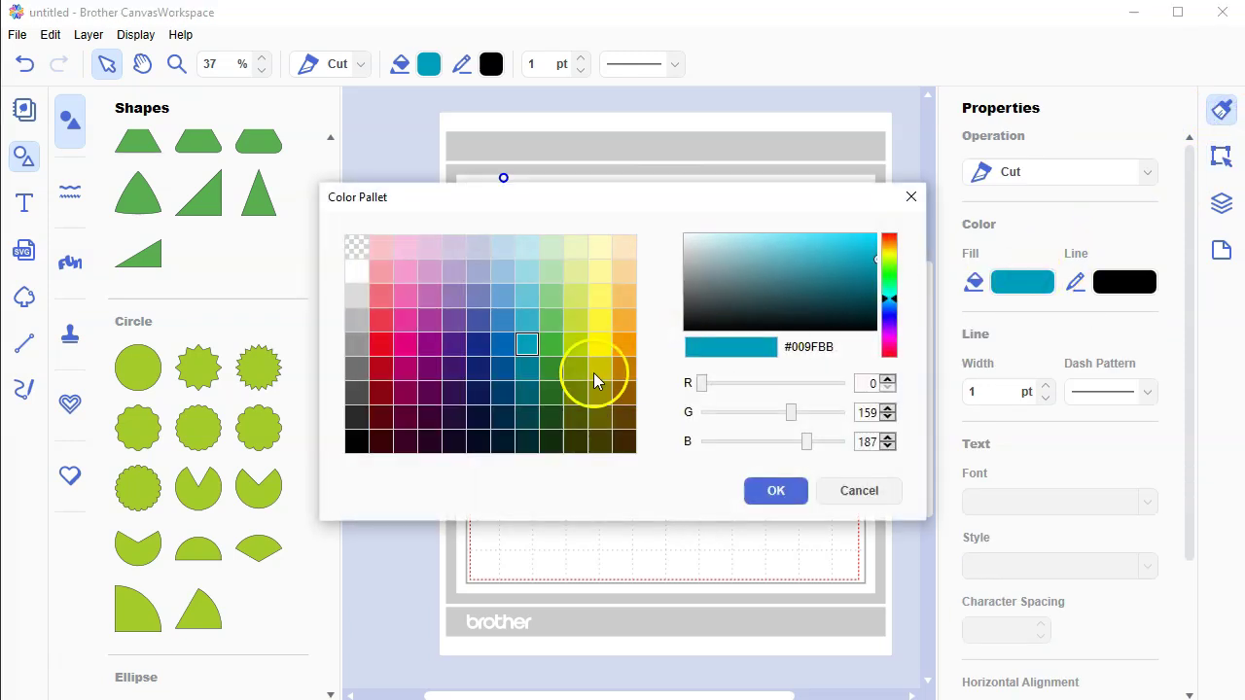
click(382, 343)
click(773, 493)
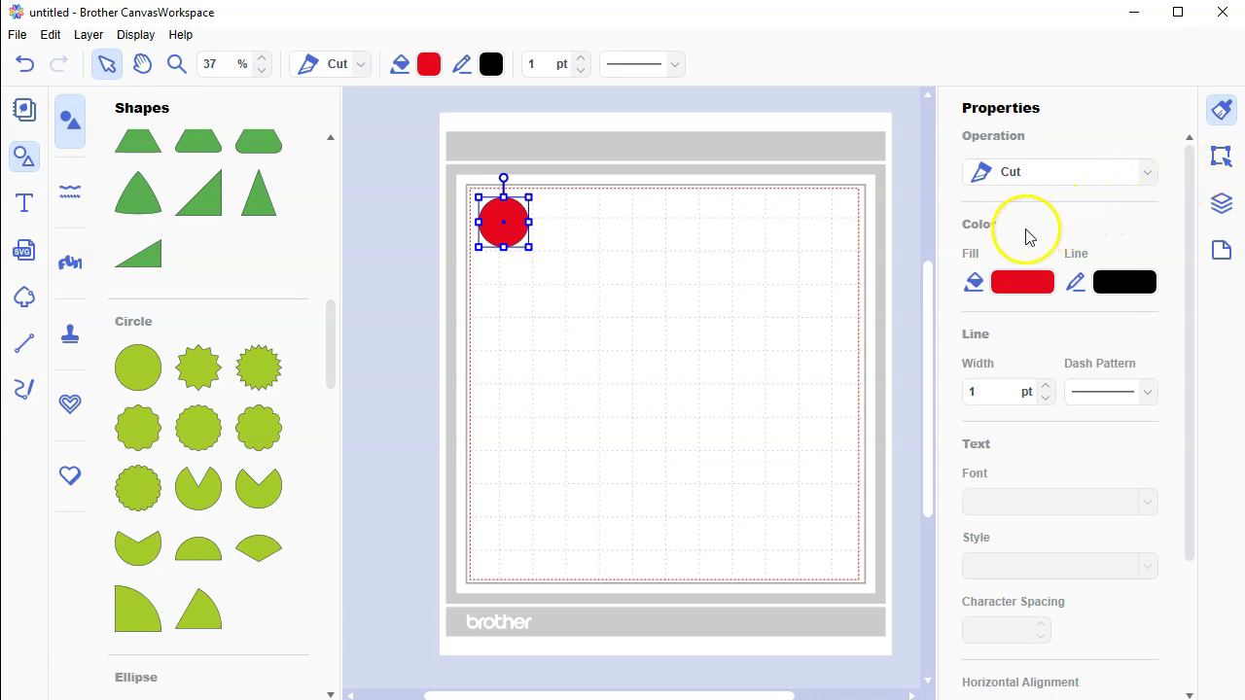
Set the red circle's width to 1.75 inches
click(1221, 166)
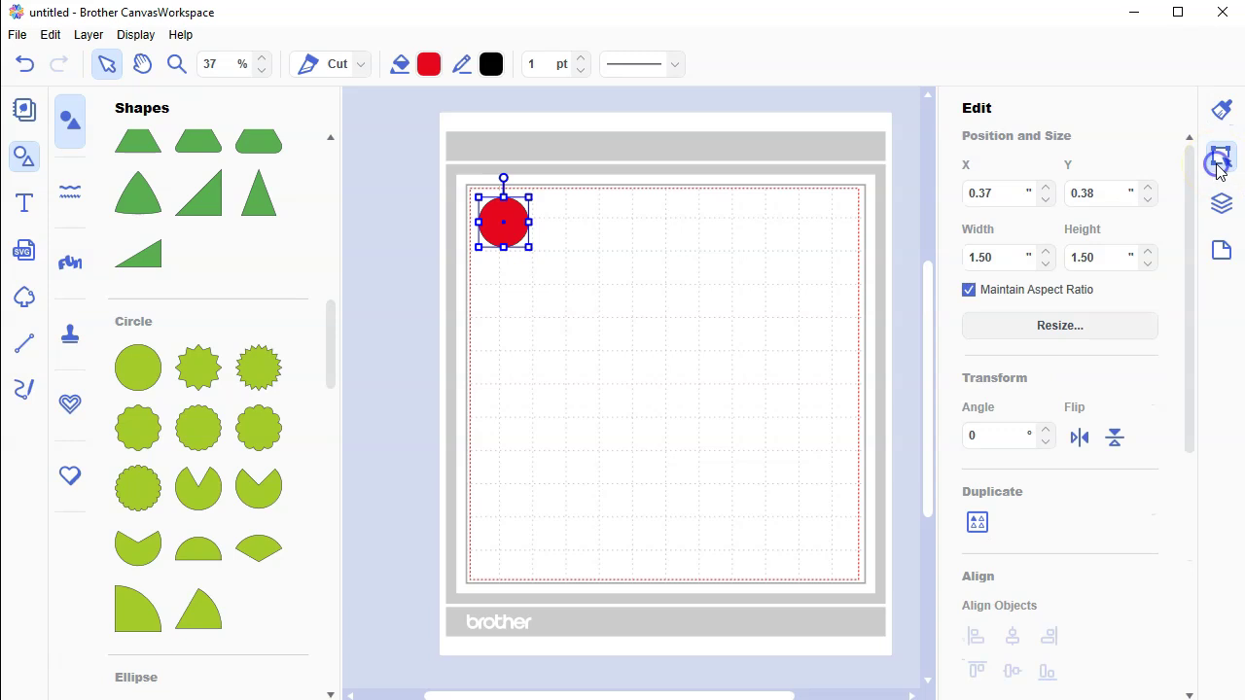
click(996, 257)
drag(996, 257, 982, 258)
text(75)
click(999, 260)
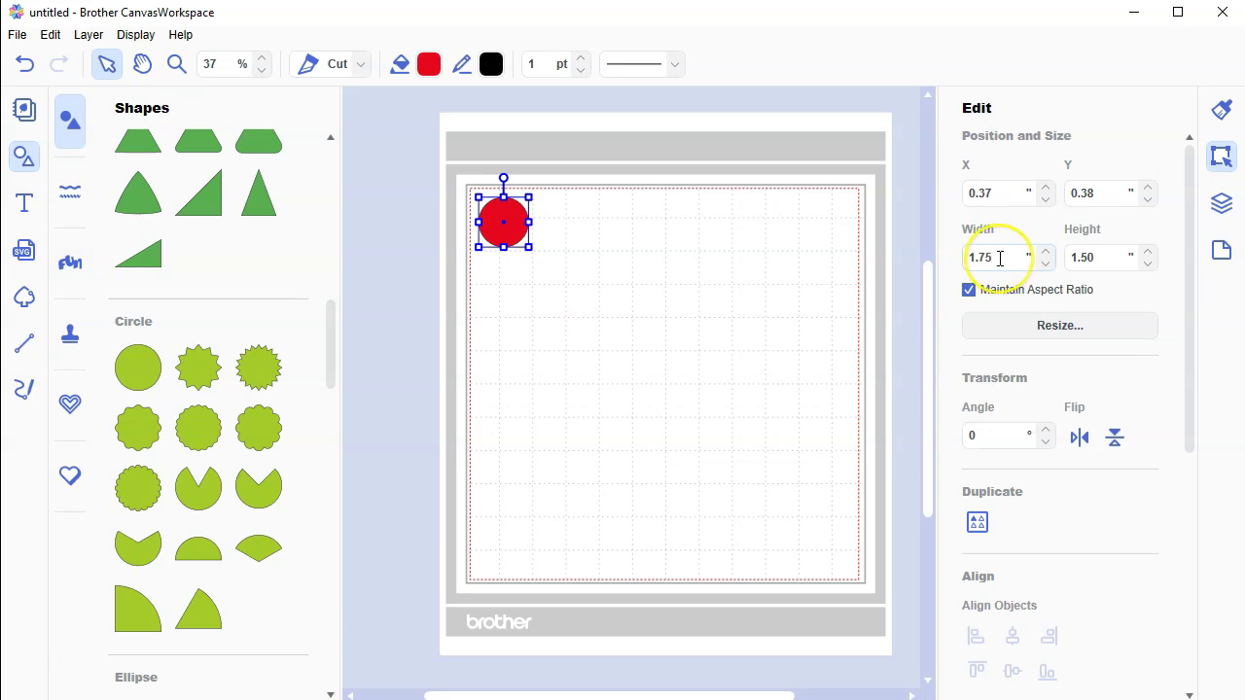
key(Return)
Fill the page with a 5×5 grid of red circles, then select the right four columns
click(1053, 266)
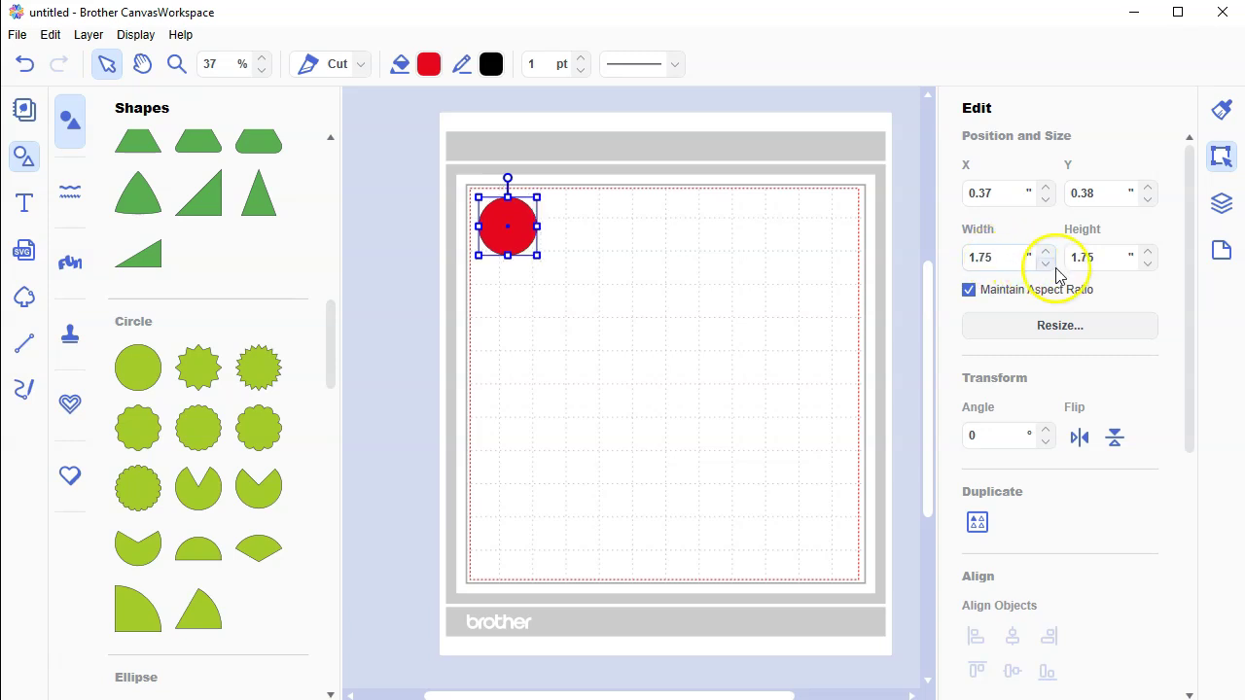
click(1107, 256)
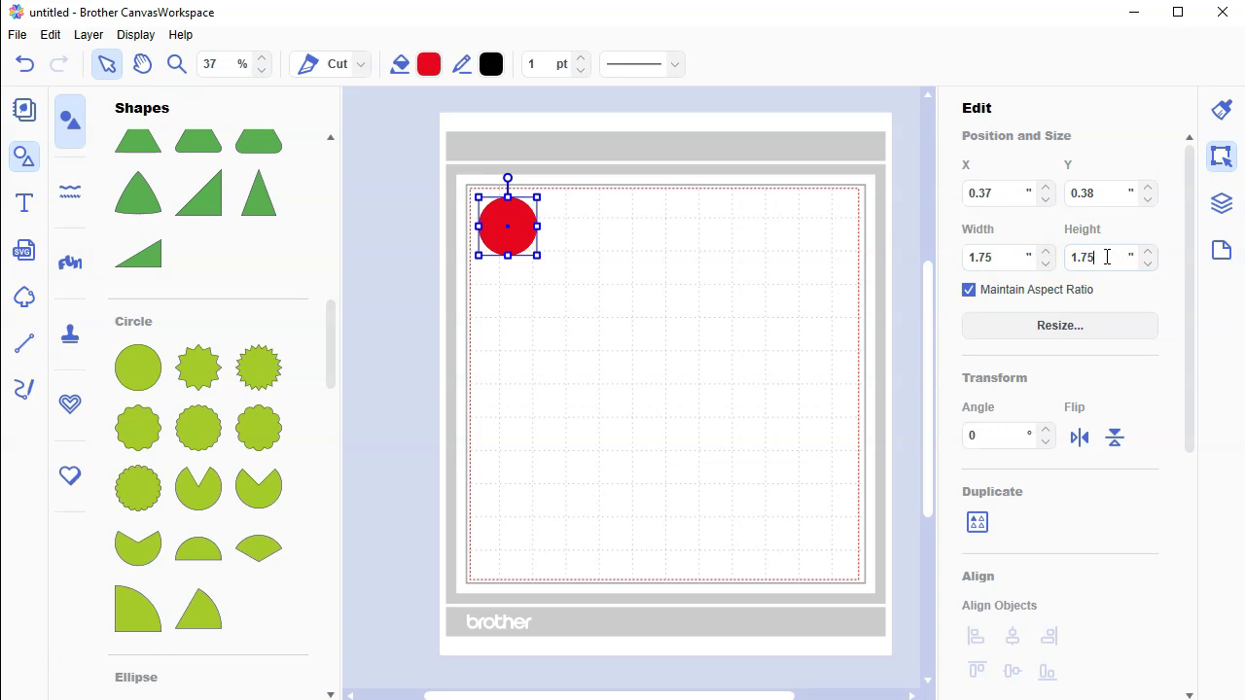
click(977, 525)
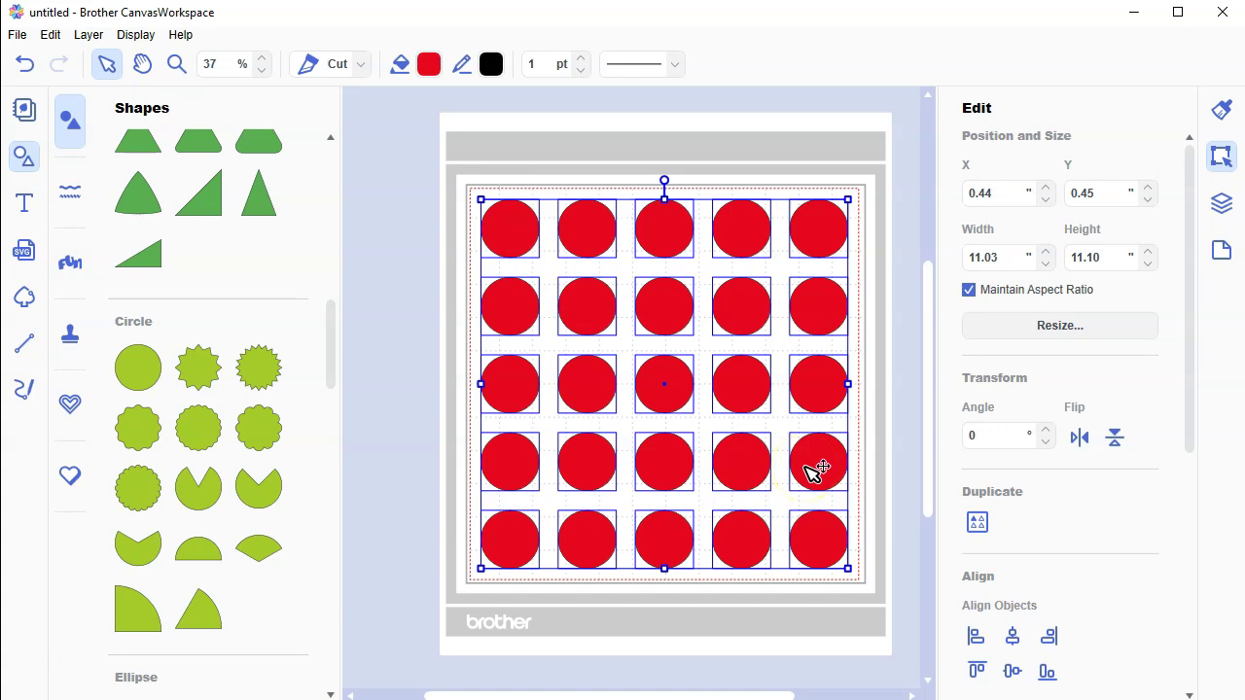
click(862, 445)
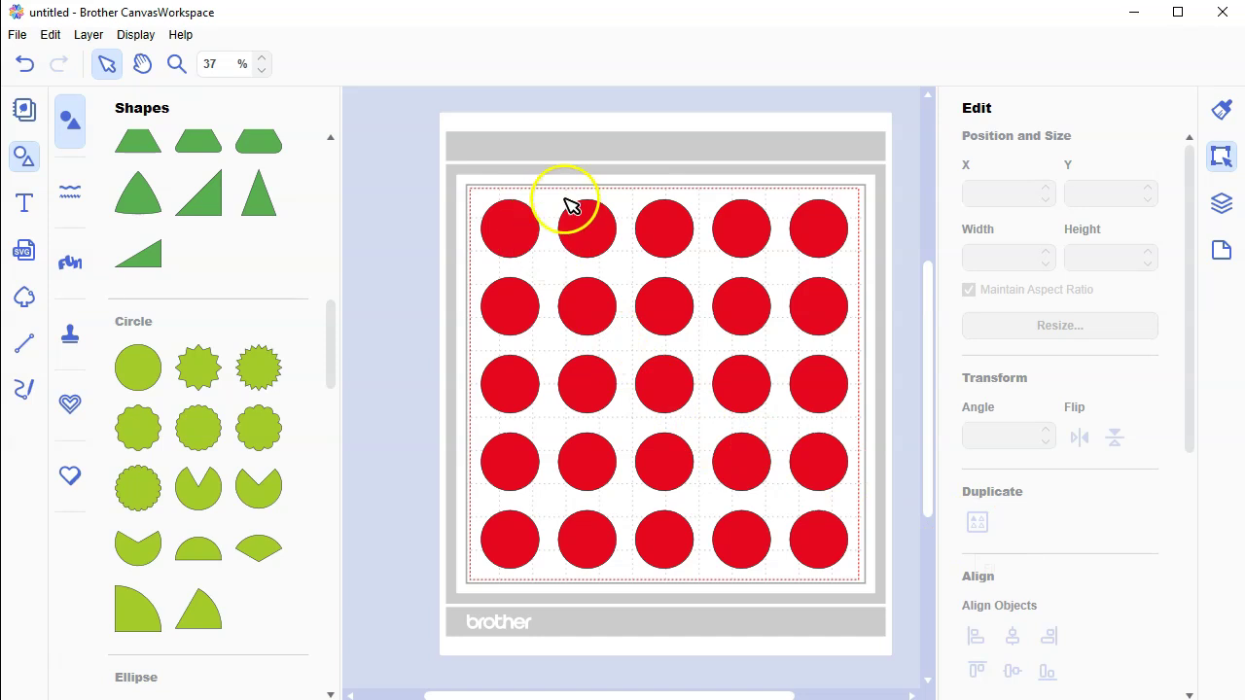
drag(573, 199, 884, 639)
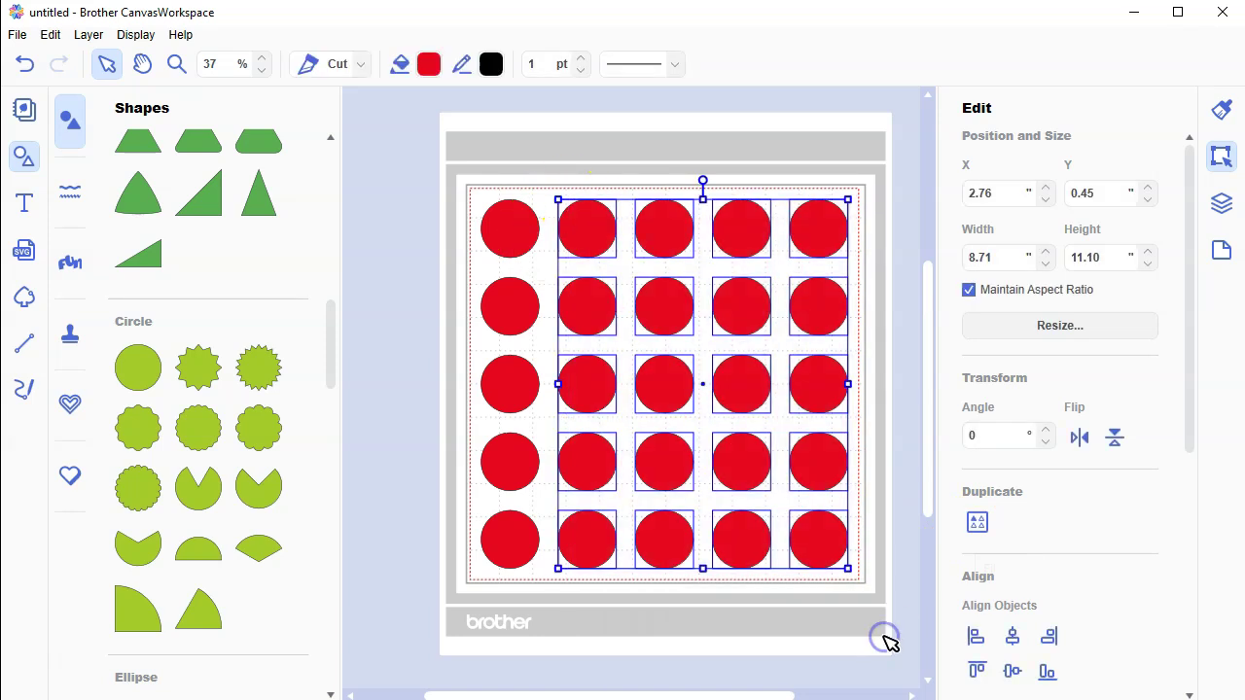
Delete the selected columns and lower circles, leaving only the top-left red circle
key(Delete)
drag(556, 574, 454, 270)
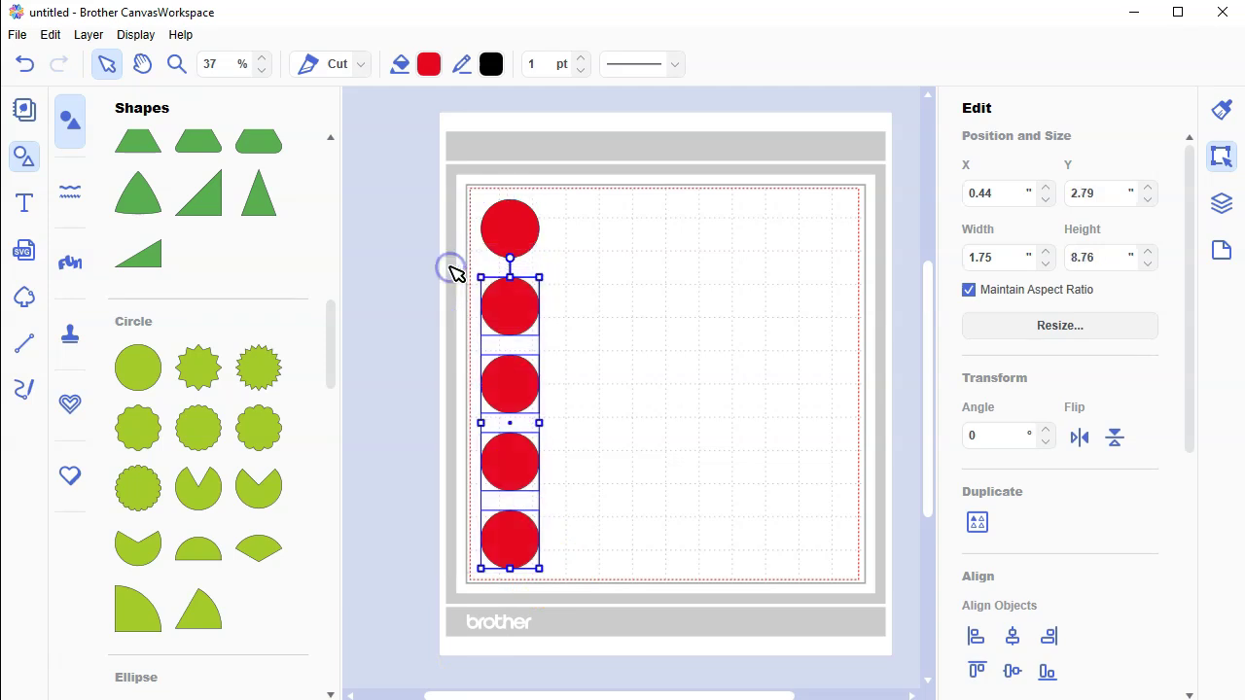
key(Delete)
click(483, 285)
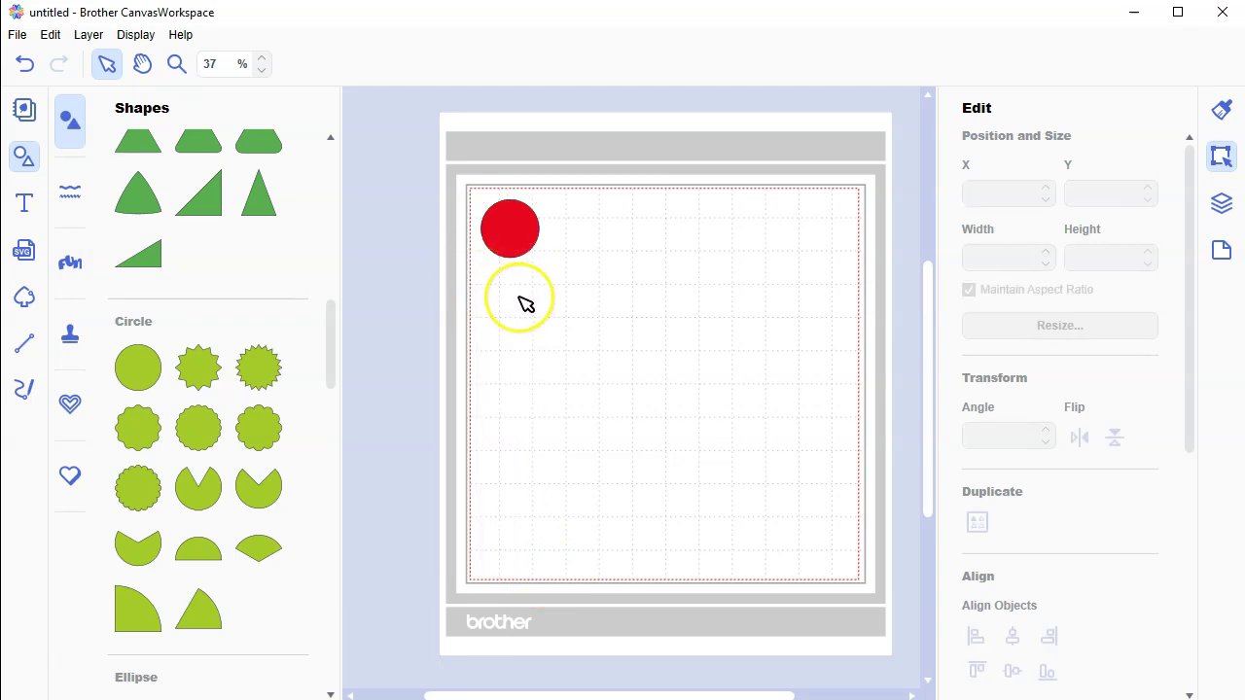
click(521, 254)
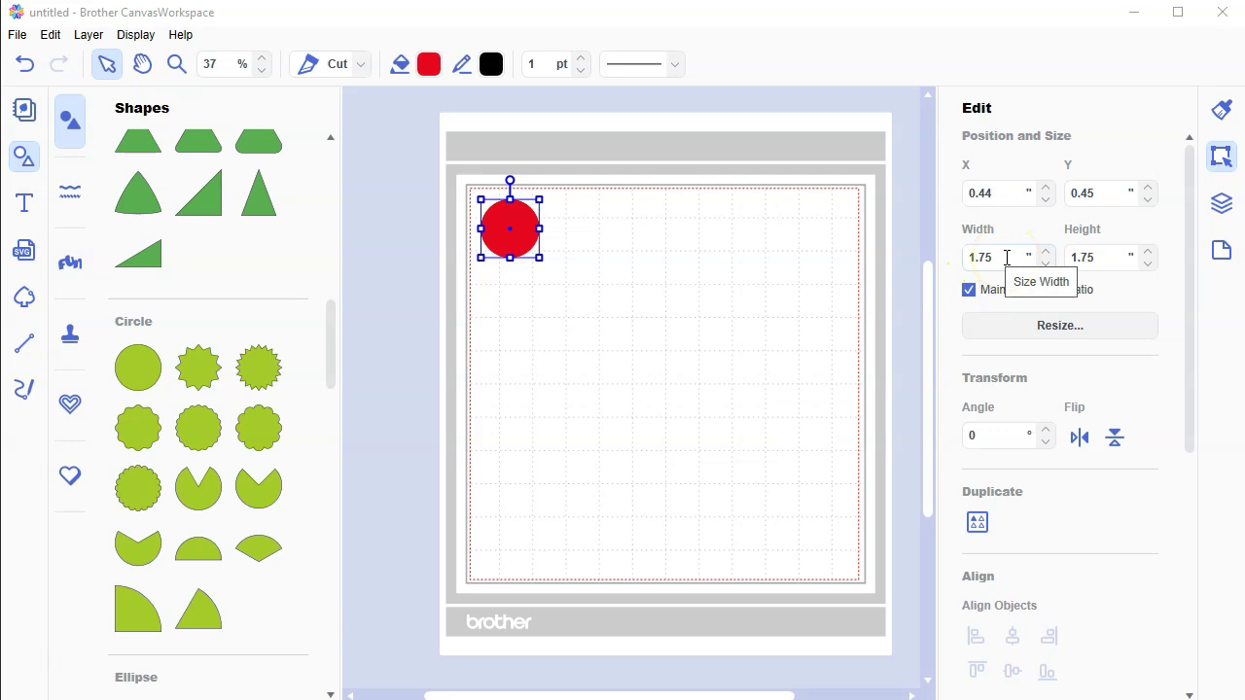
Set the circle's width back to 1.5 inches
drag(1008, 256, 934, 258)
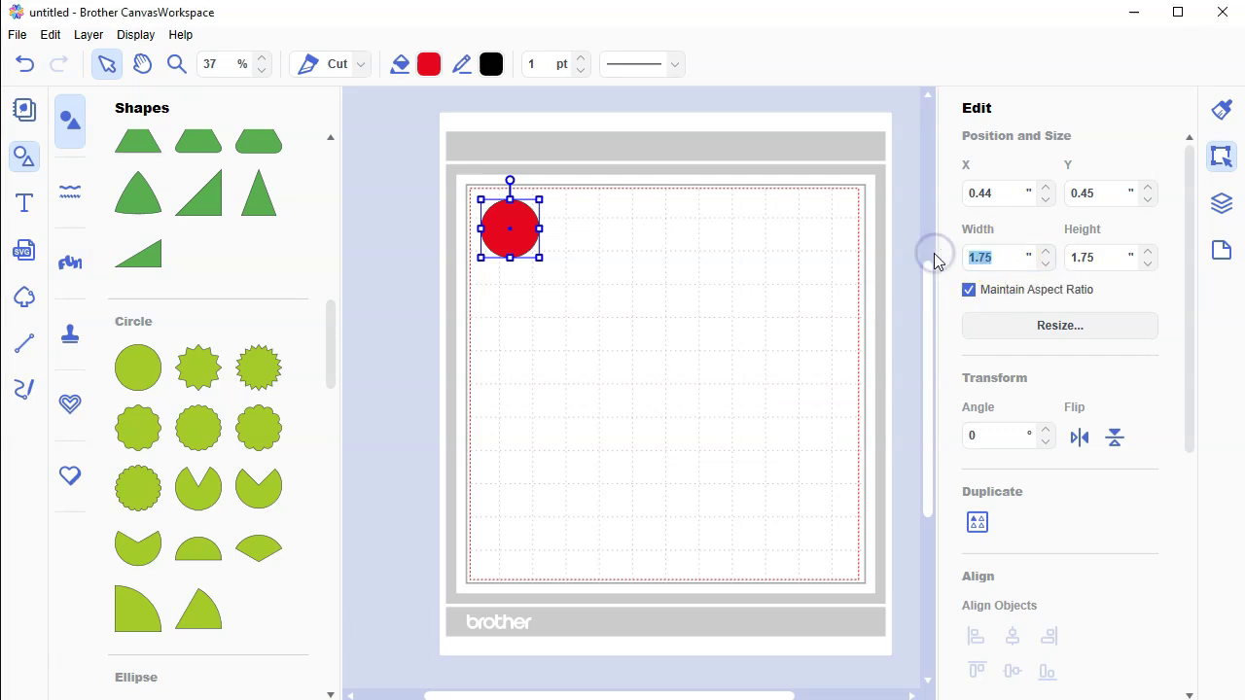
text(1.5)
key(Return)
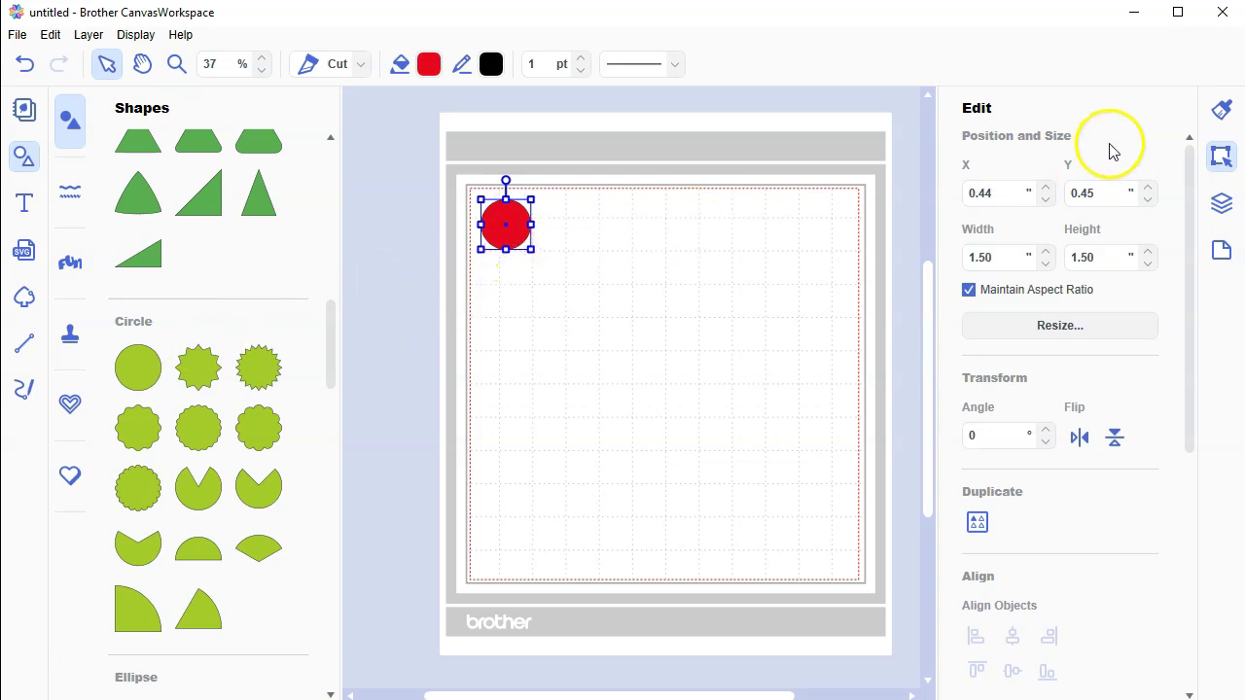
Change the circle's fill colour to blue
click(1219, 111)
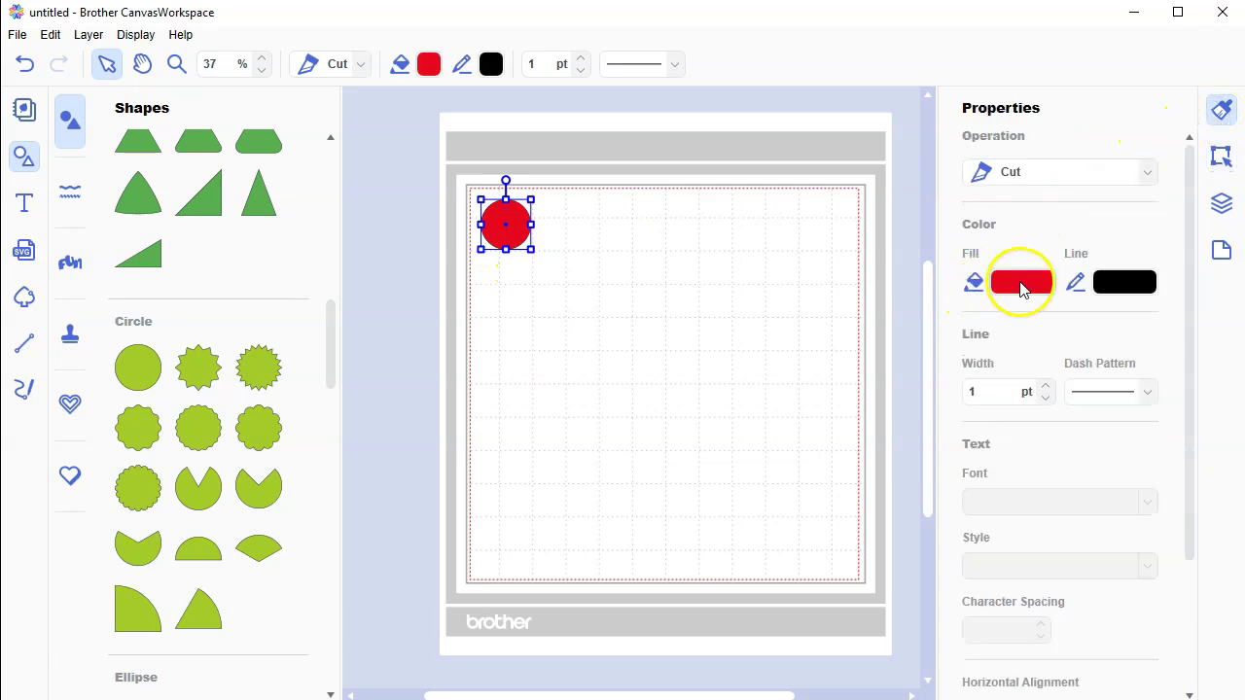
click(1020, 283)
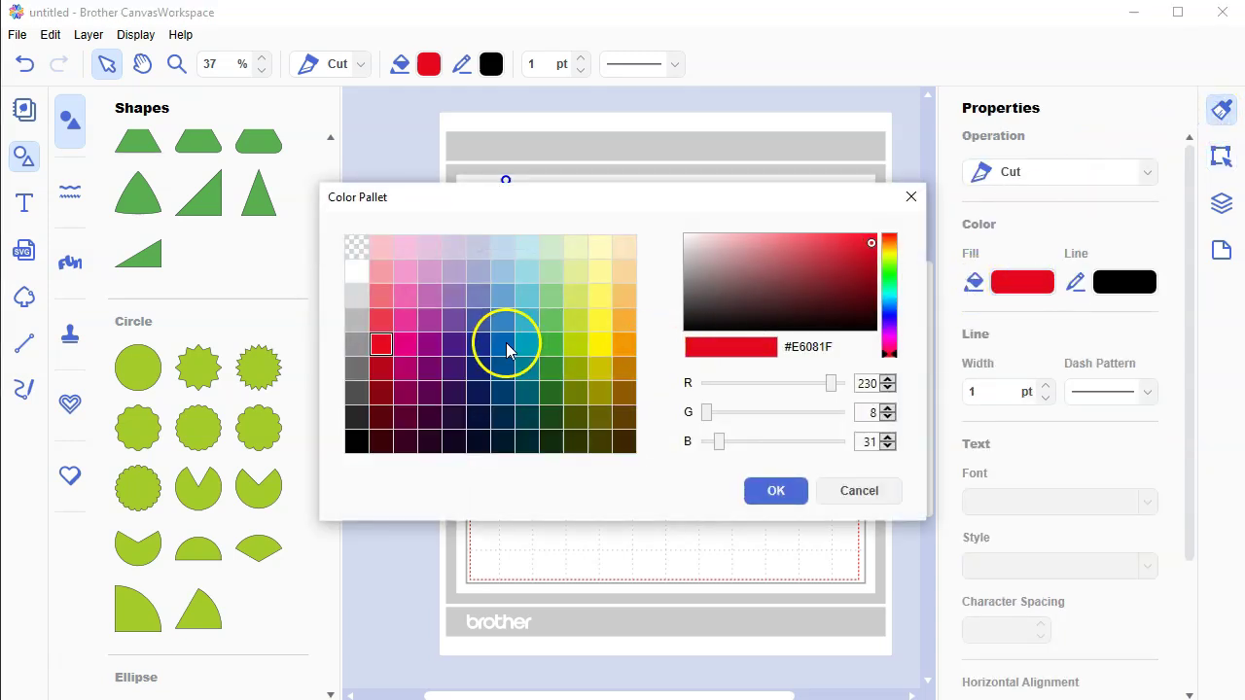
click(506, 347)
click(770, 490)
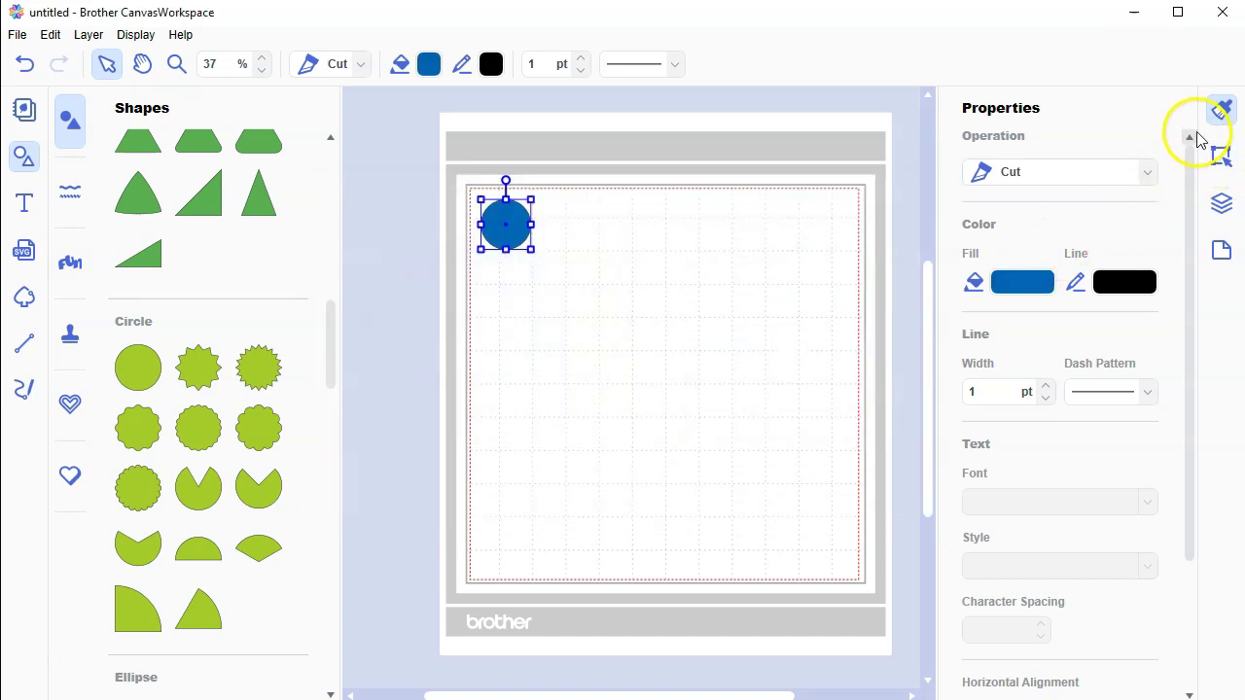
Duplicate the blue circle into a 6×6 grid, then drag a fourth-row circle one column right
click(1222, 156)
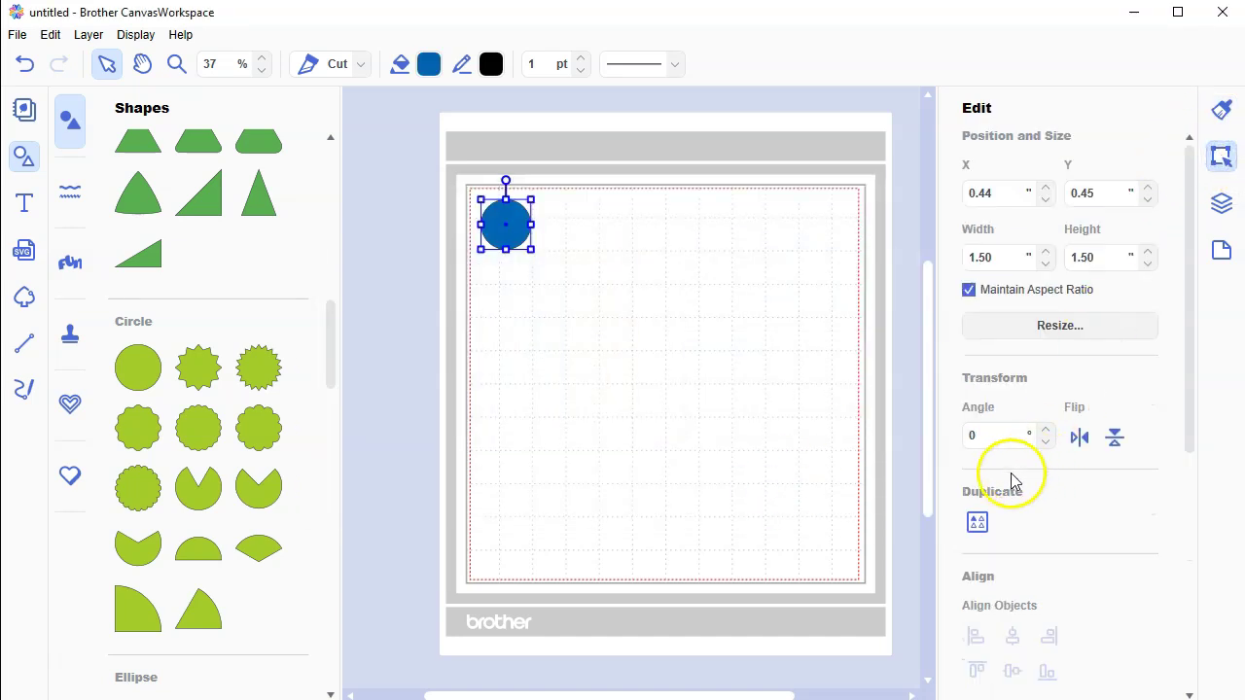
click(978, 522)
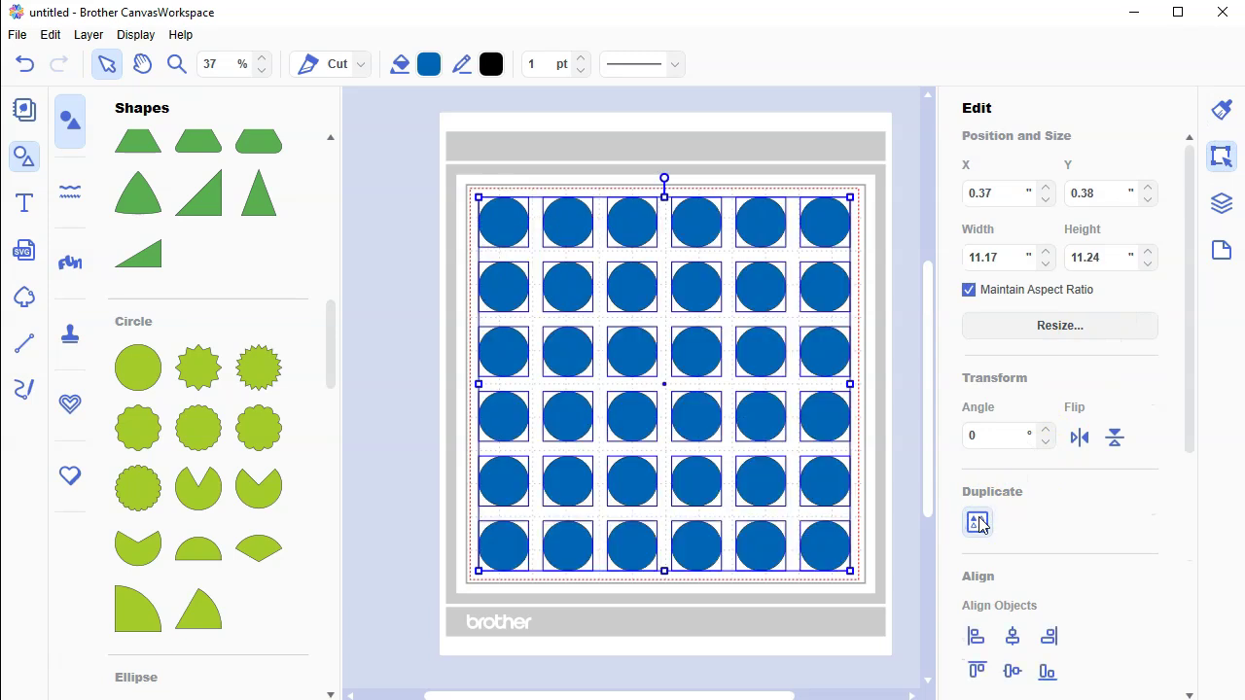
click(893, 491)
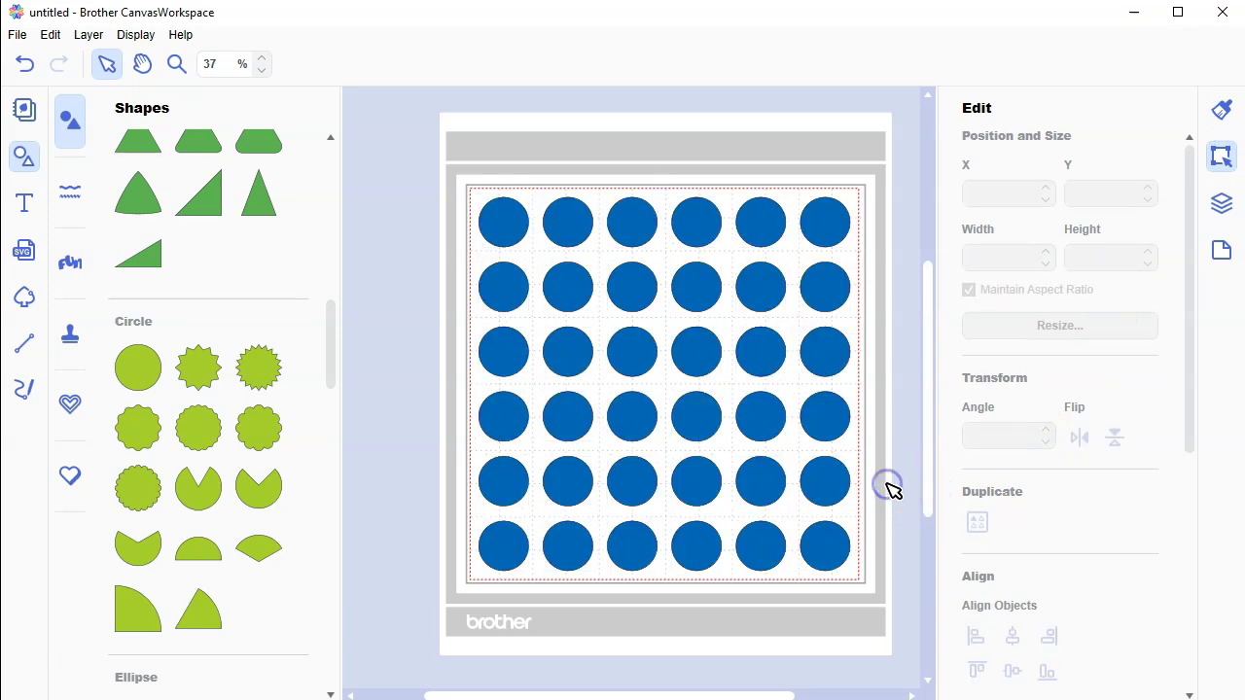
click(700, 419)
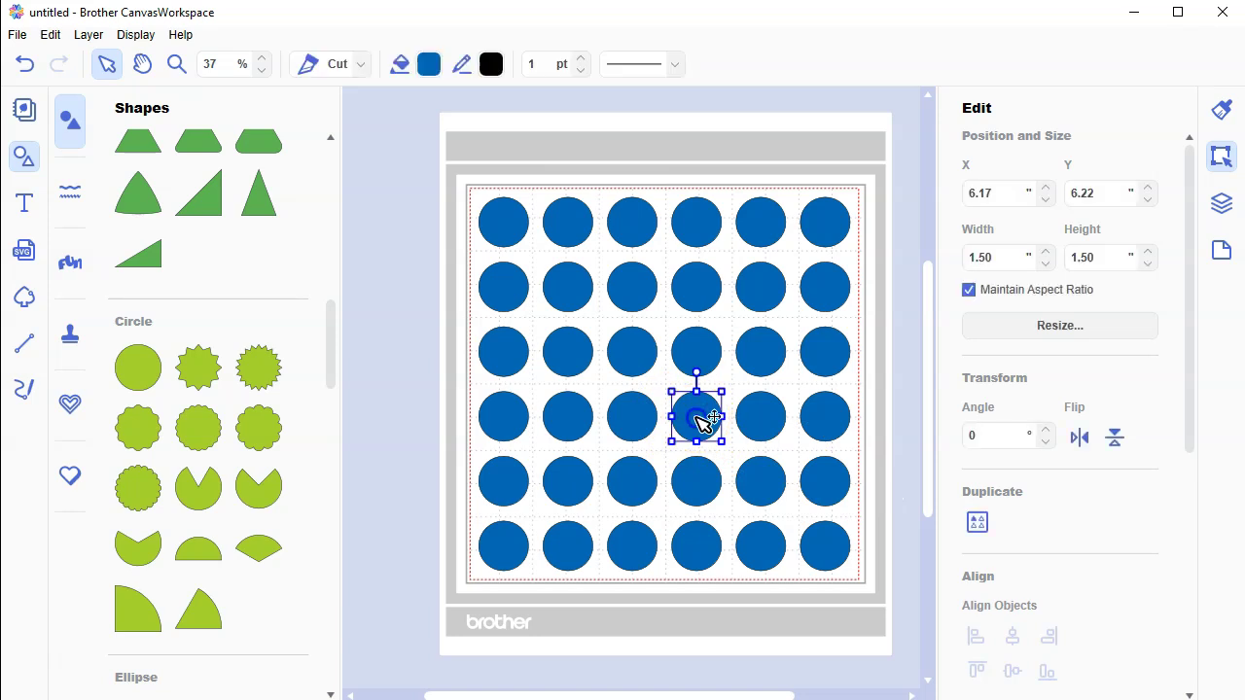
drag(704, 417, 758, 417)
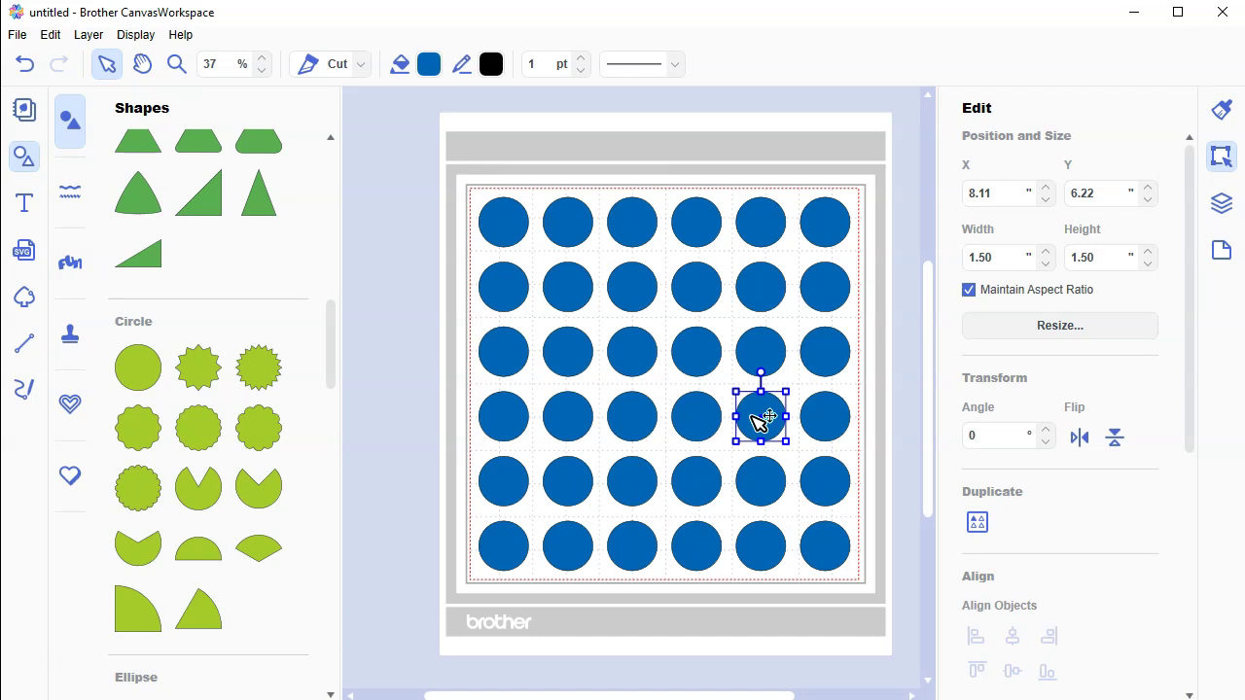
Slide the top-row circles left one by one so they sit closer together
click(581, 229)
drag(579, 223, 569, 221)
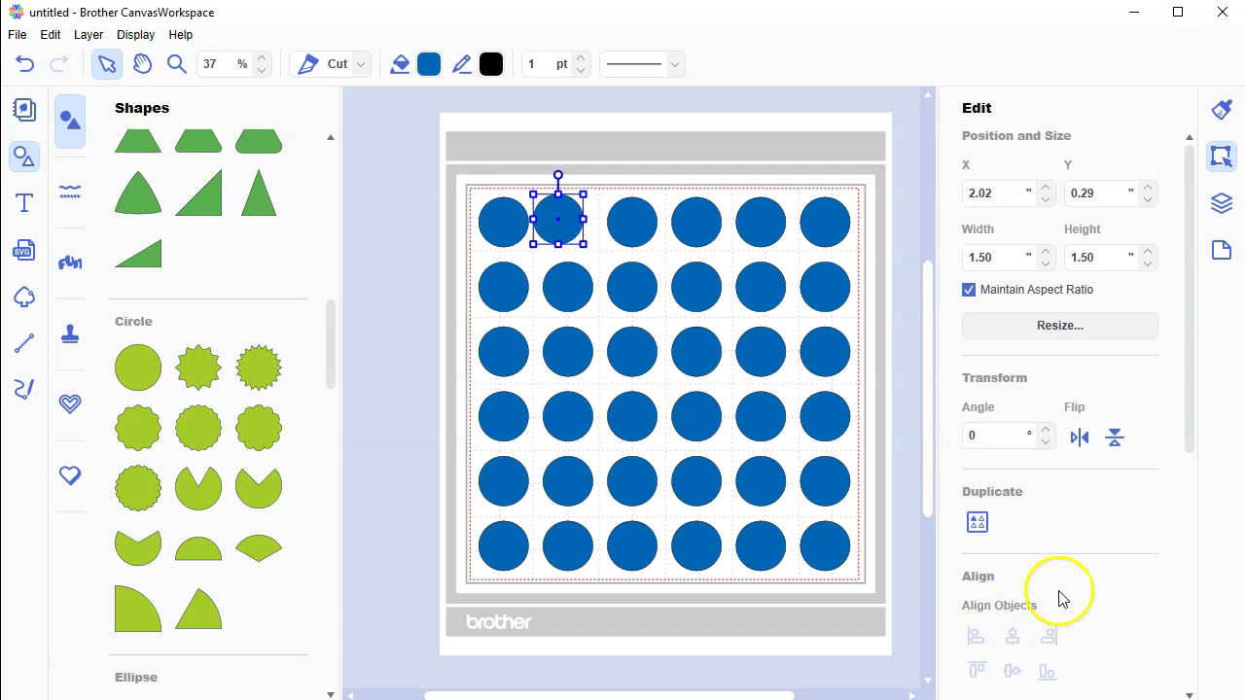
drag(1195, 434, 1195, 596)
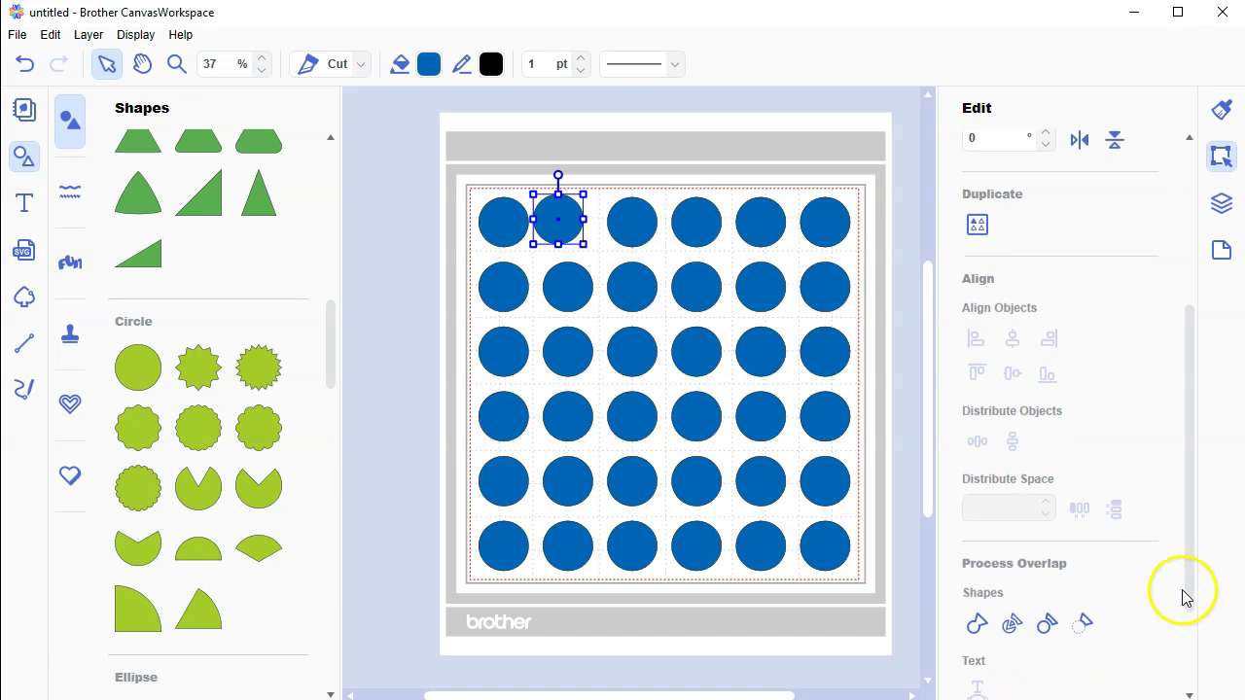
drag(647, 224, 628, 220)
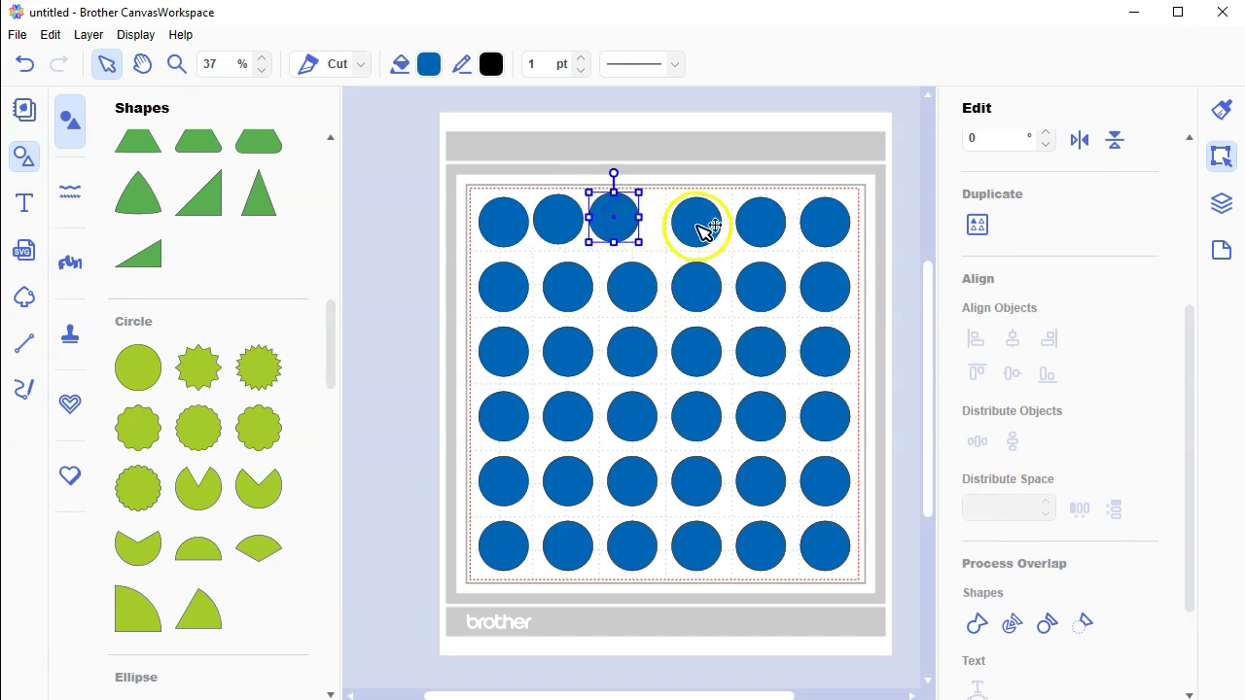
drag(702, 222, 669, 223)
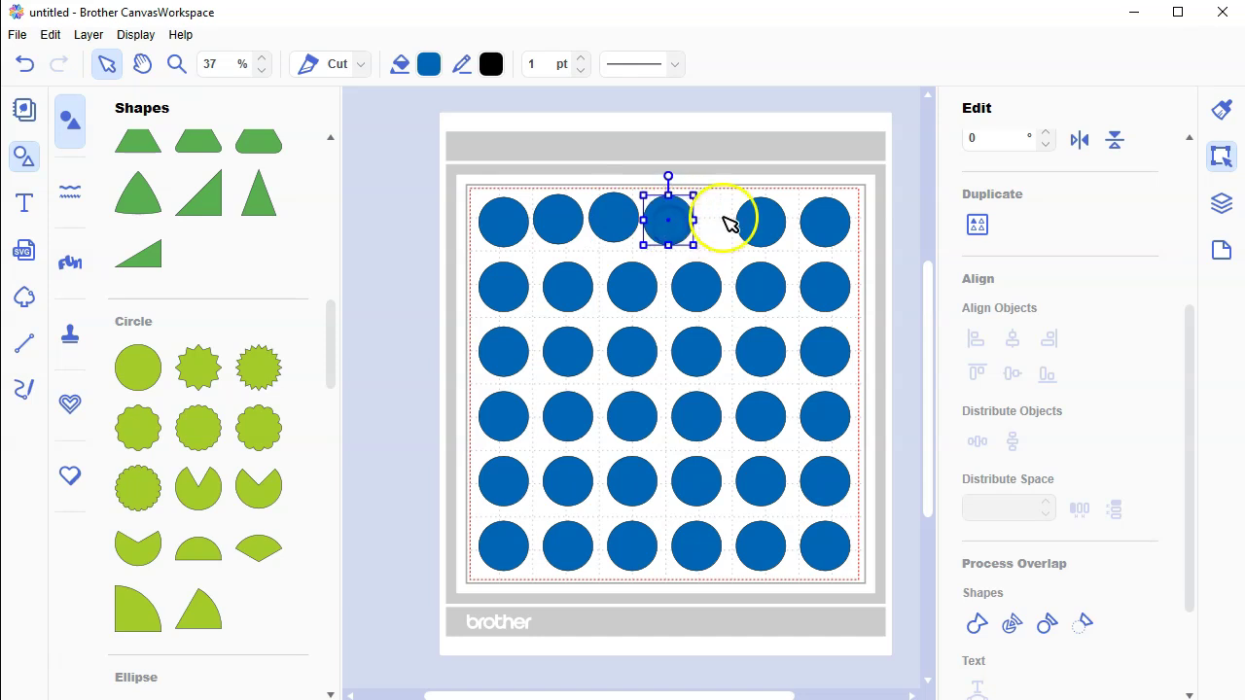
drag(758, 222, 725, 219)
drag(817, 223, 781, 218)
Move the second row's last circle into the top row's end slot, then select all circles
drag(823, 281, 822, 204)
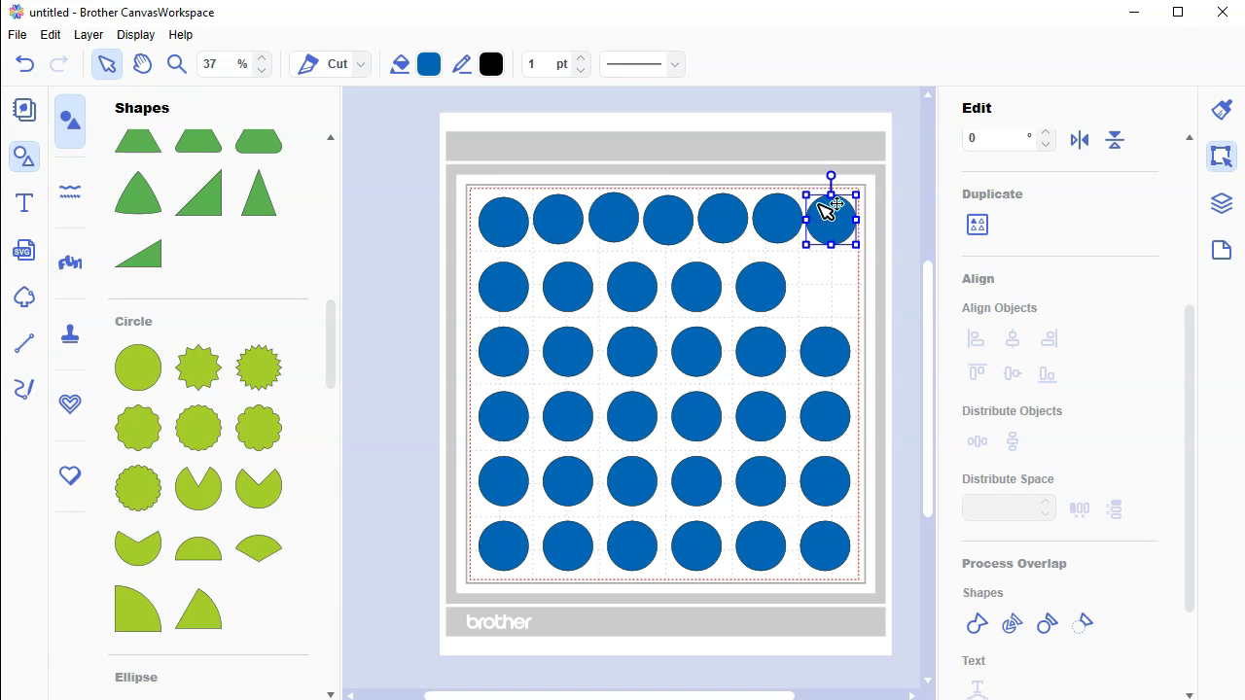
drag(824, 210, 825, 210)
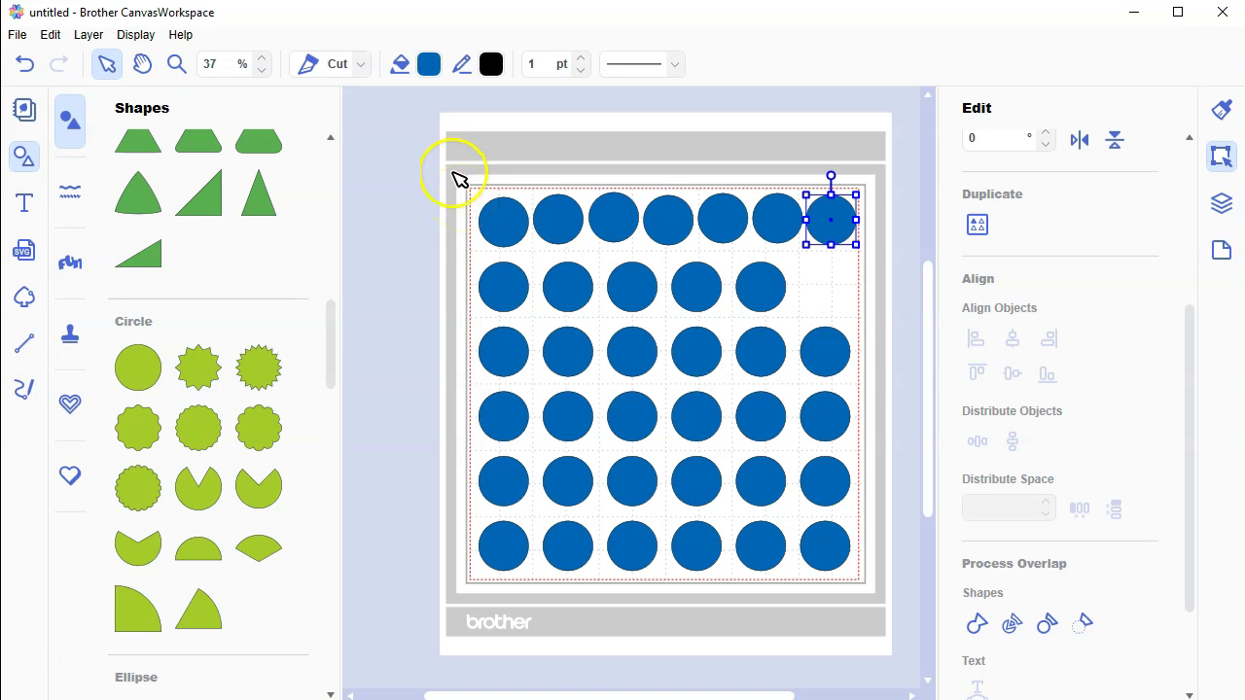
drag(453, 173, 872, 599)
Delete all circles, then add the green leaf-vine border, shortened and nudged near the top-left
key(Delete)
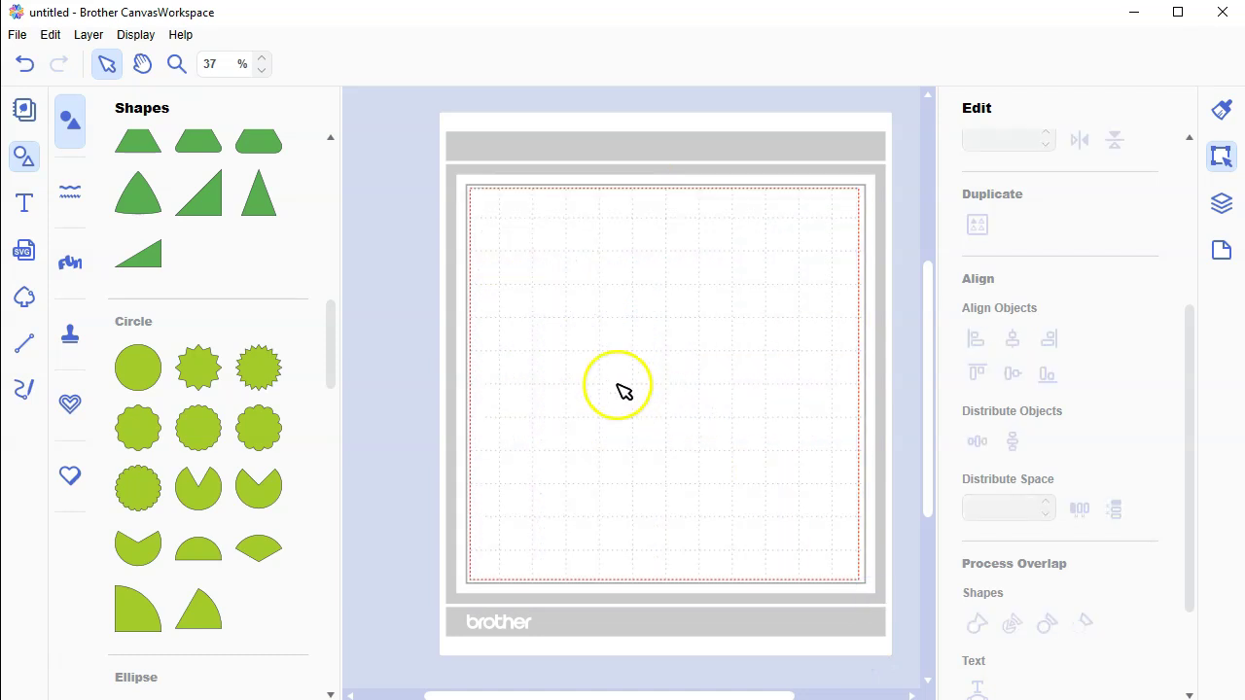
drag(336, 347, 333, 651)
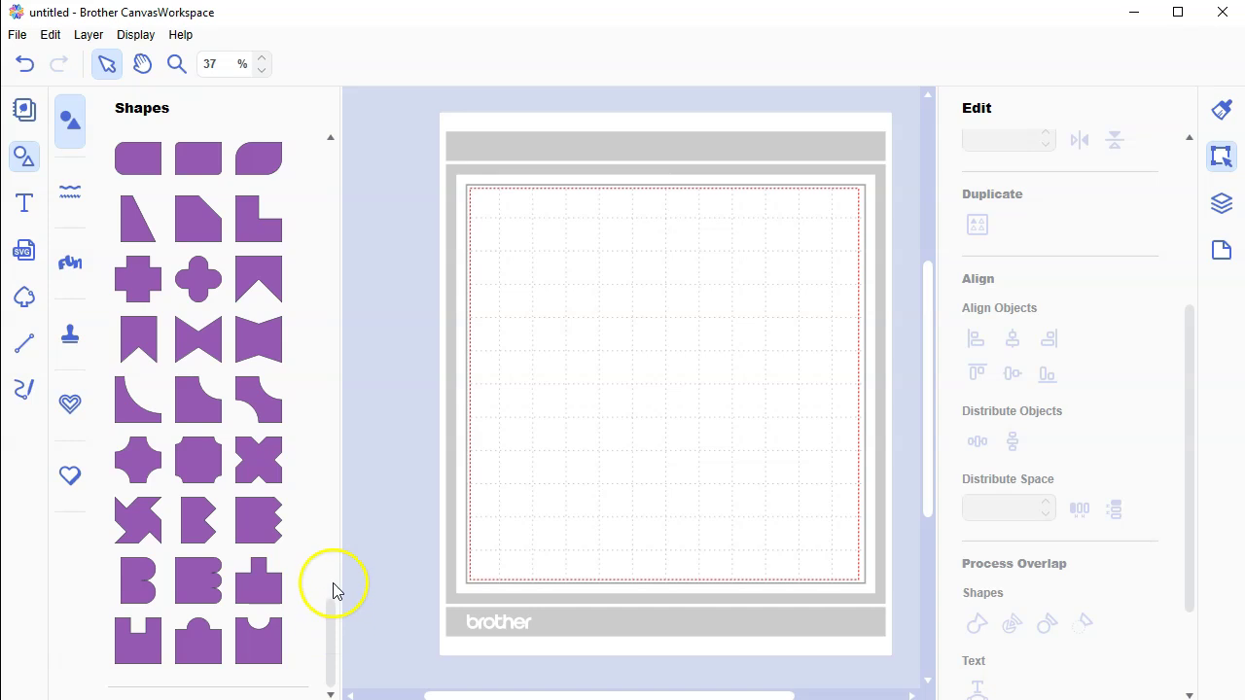
click(74, 210)
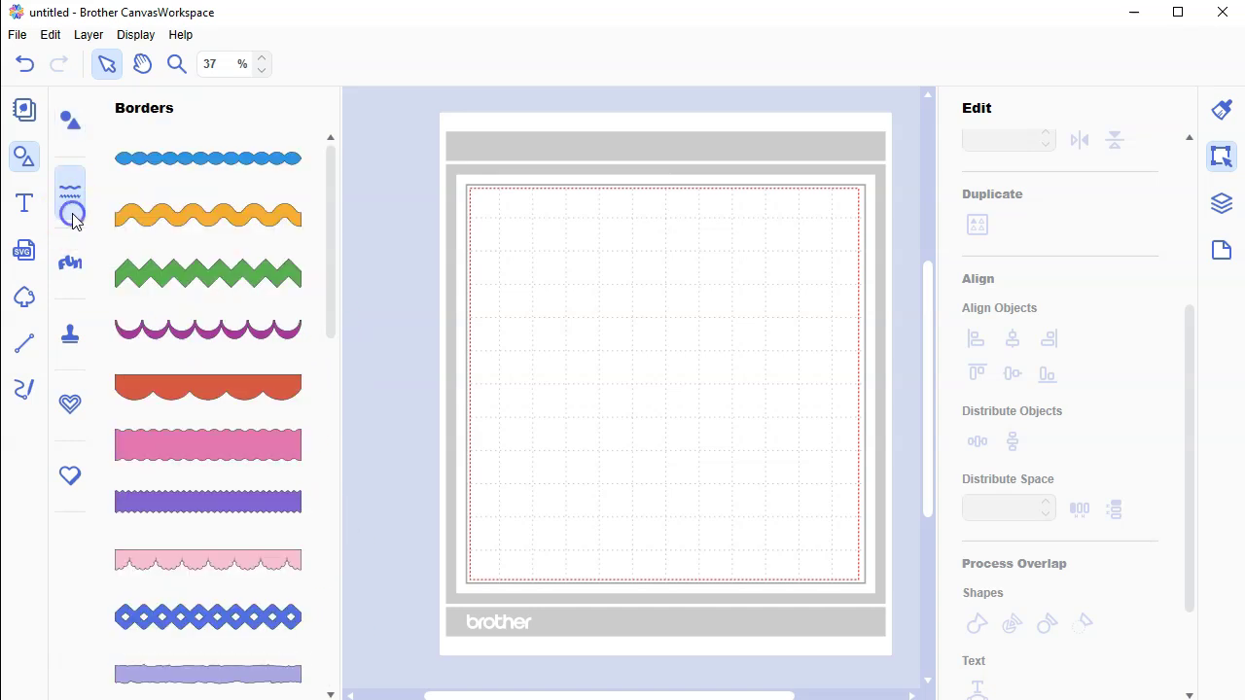
click(338, 298)
drag(334, 304, 330, 447)
click(264, 455)
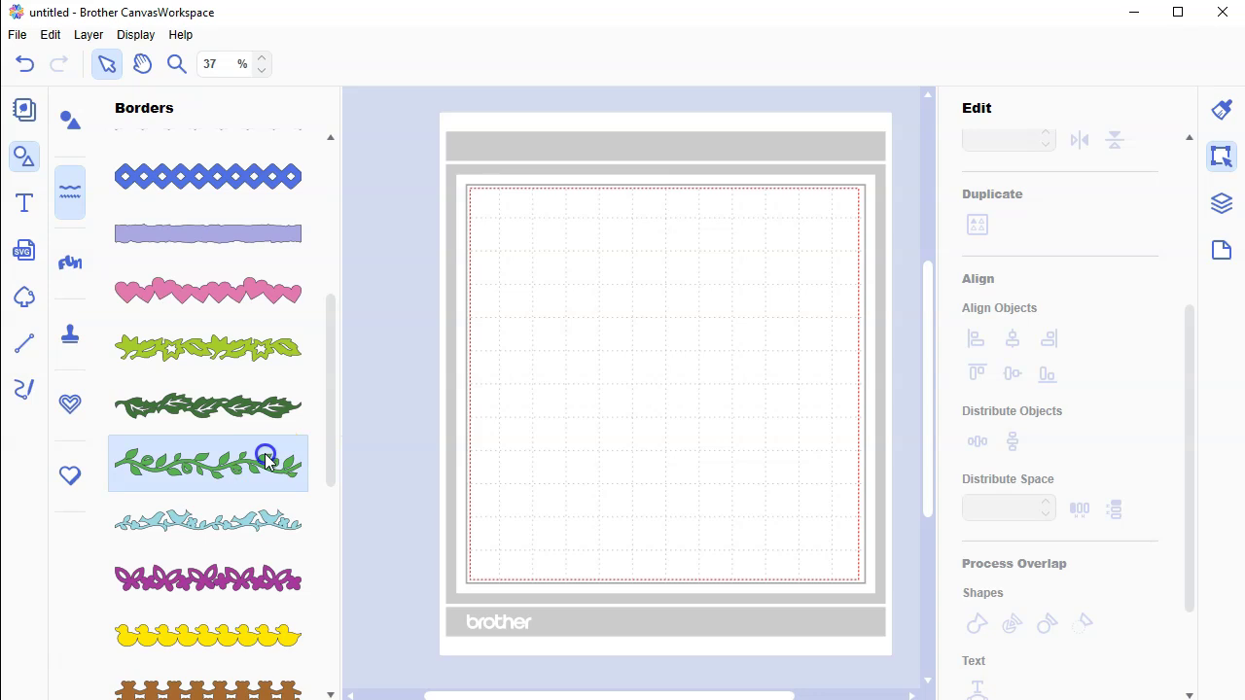
drag(850, 250, 723, 230)
drag(661, 205, 671, 216)
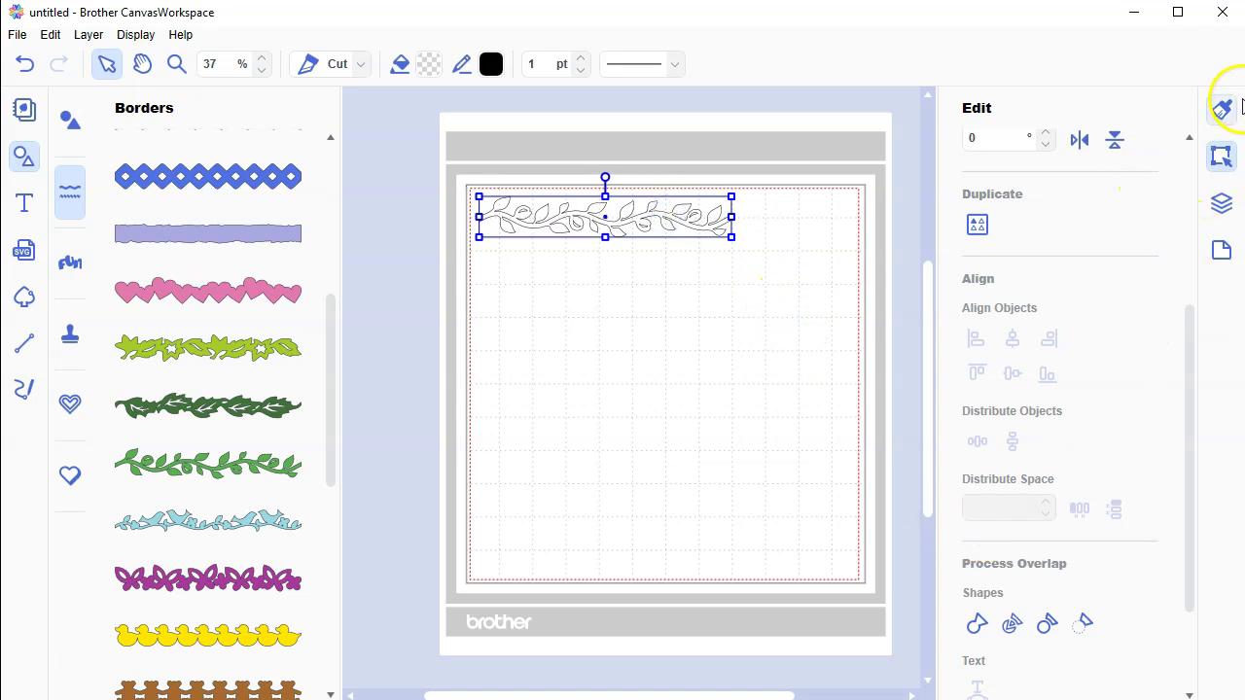
Fill Page with seven stacked vine-border copies, then select them all
click(980, 224)
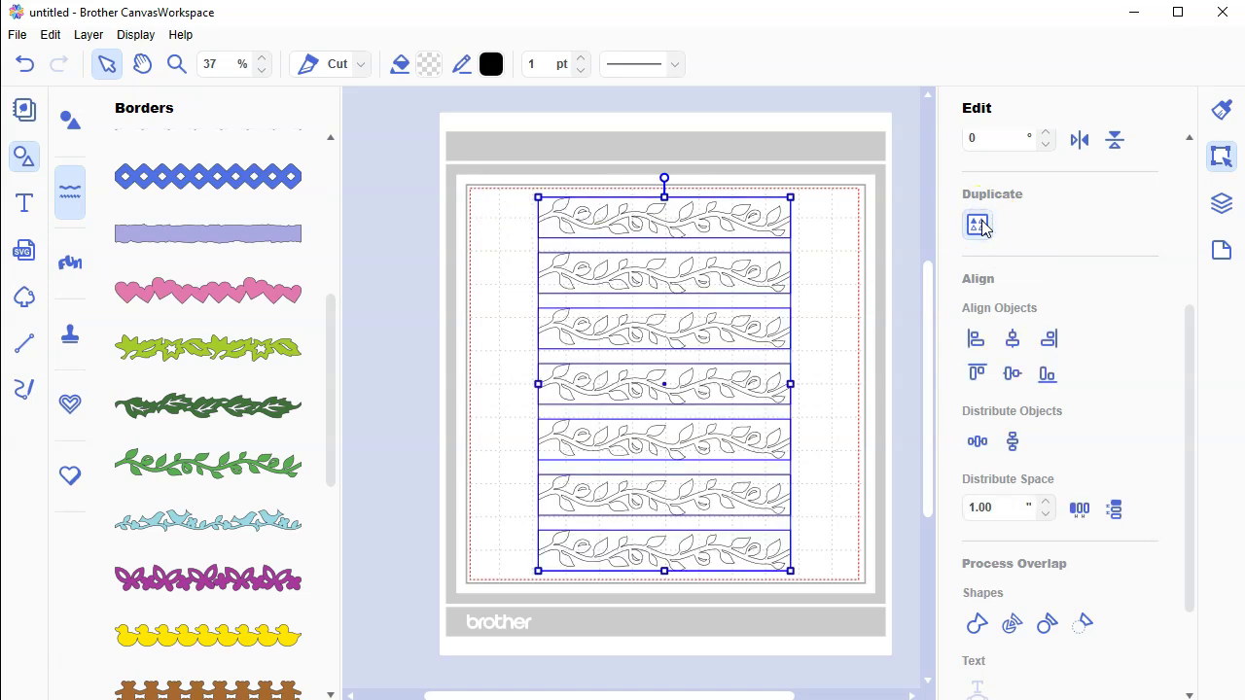
drag(838, 250, 839, 253)
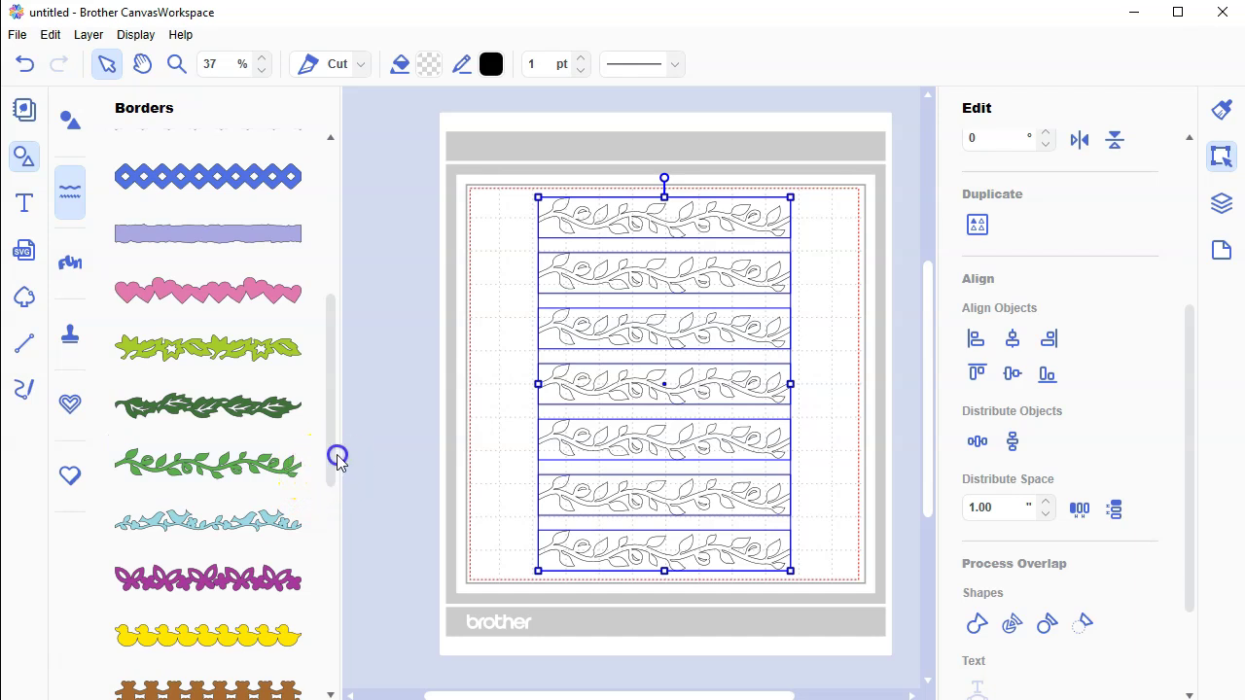
drag(337, 458, 341, 271)
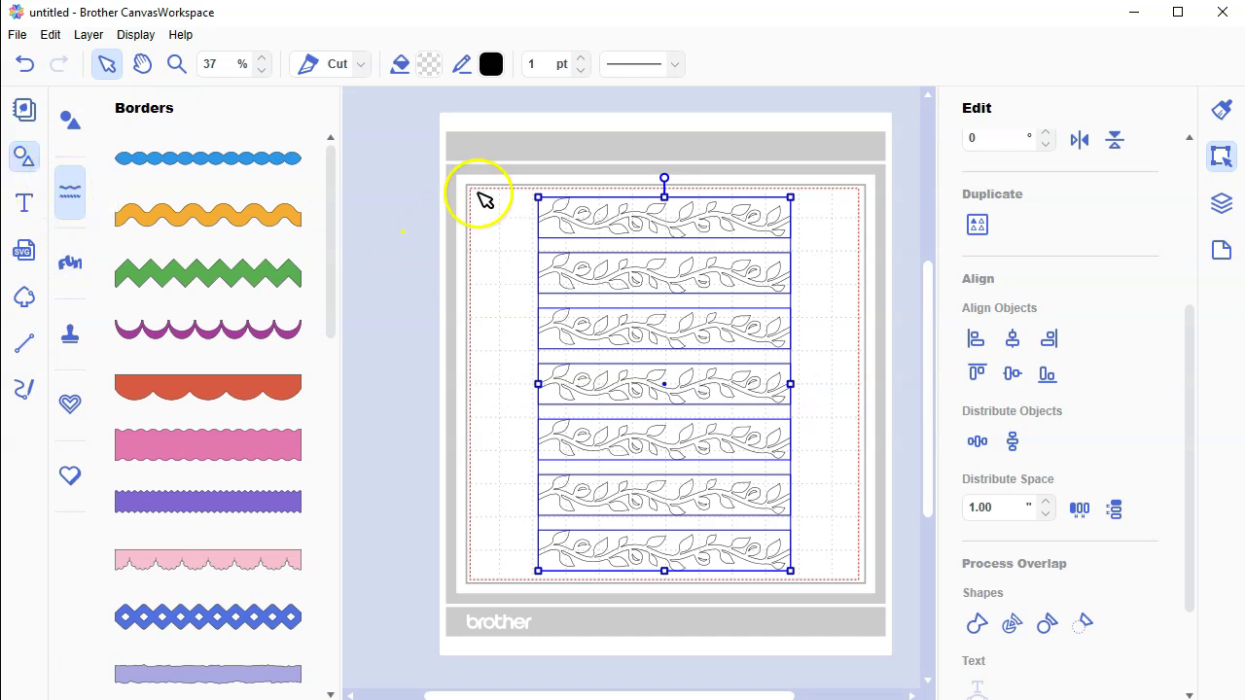
drag(478, 191, 833, 606)
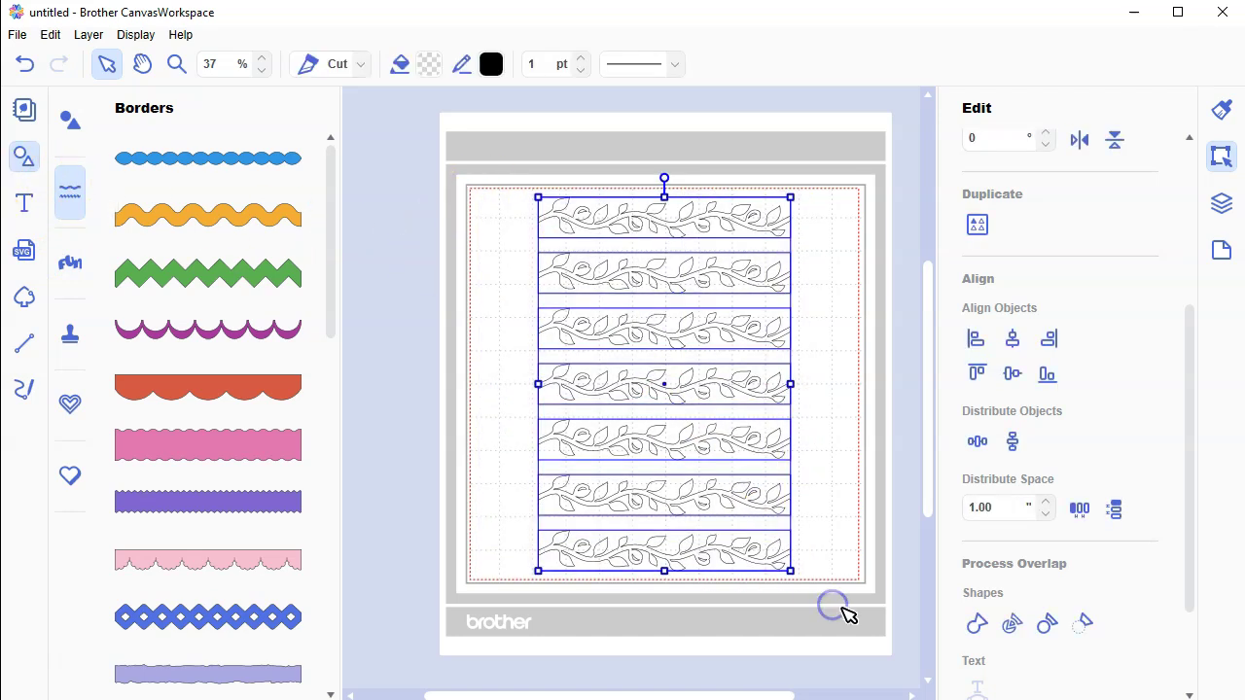
Delete the vine borders and add the text 'Papered Chef' at the mat's upper left
key(Delete)
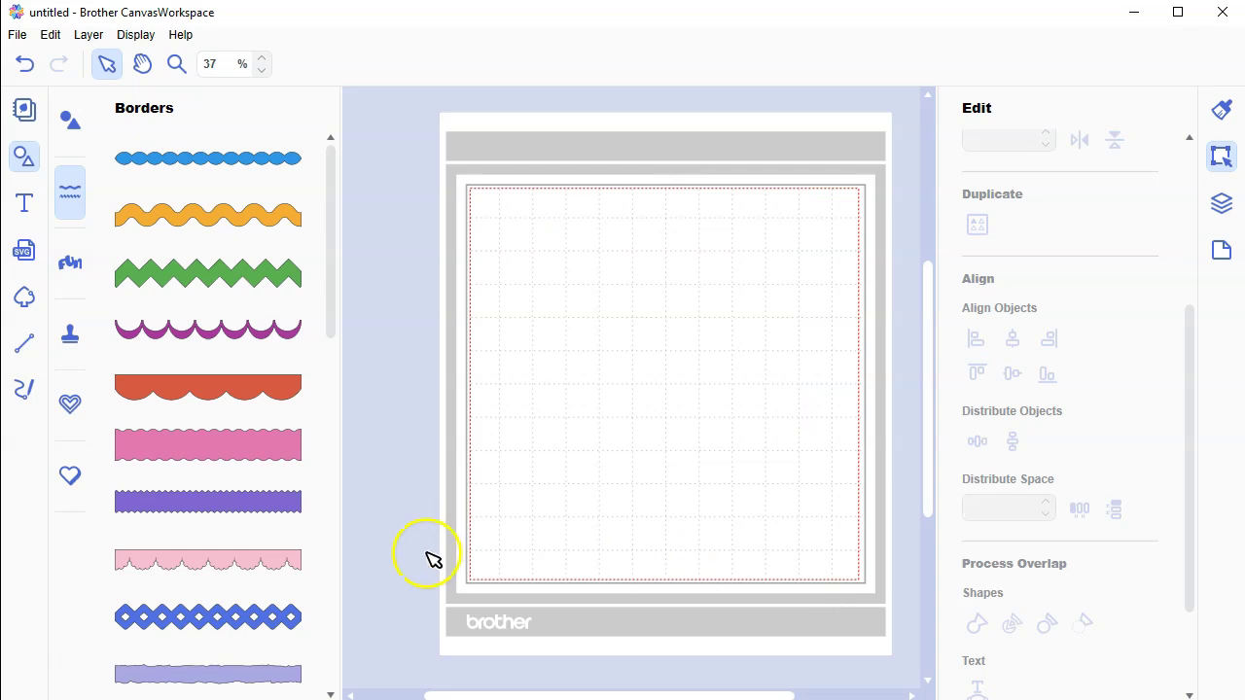
click(24, 206)
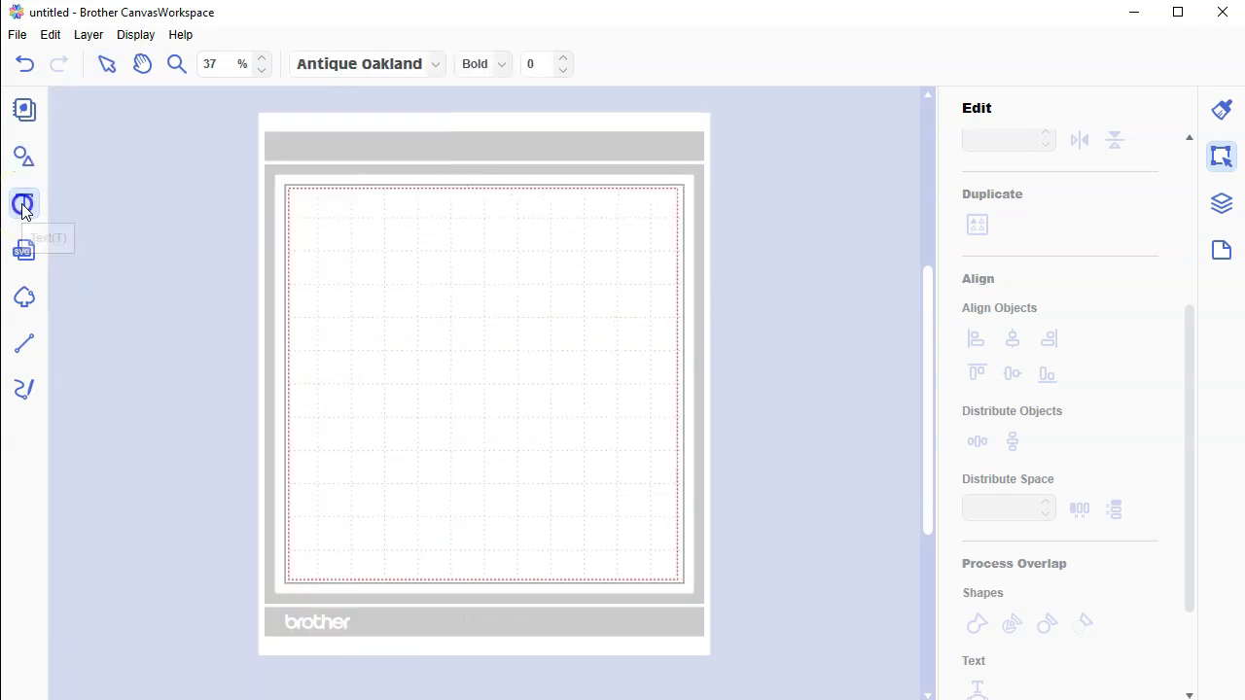
click(58, 37)
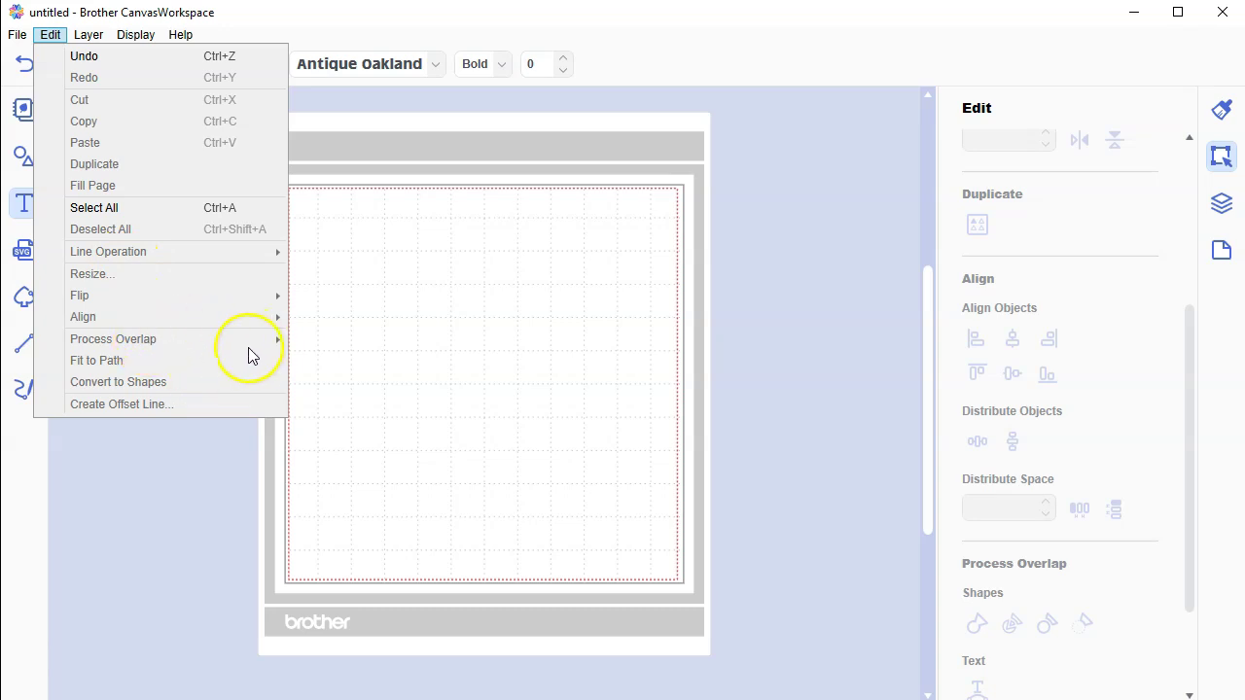
click(337, 308)
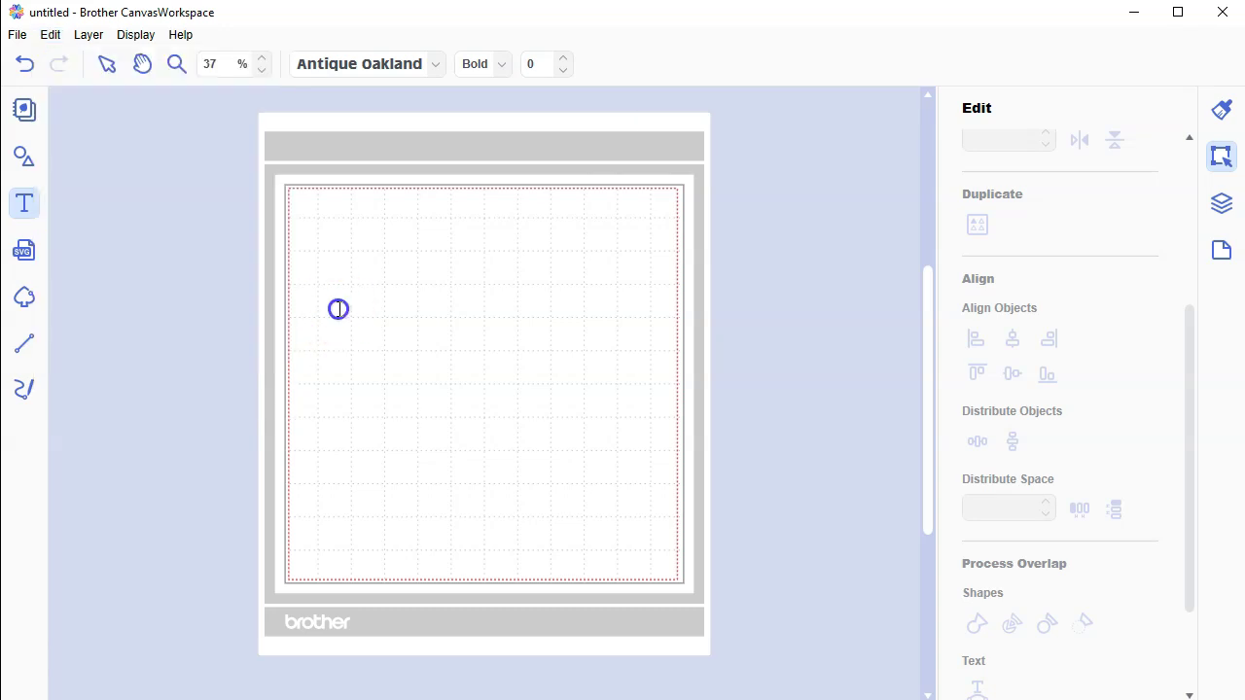
click(337, 313)
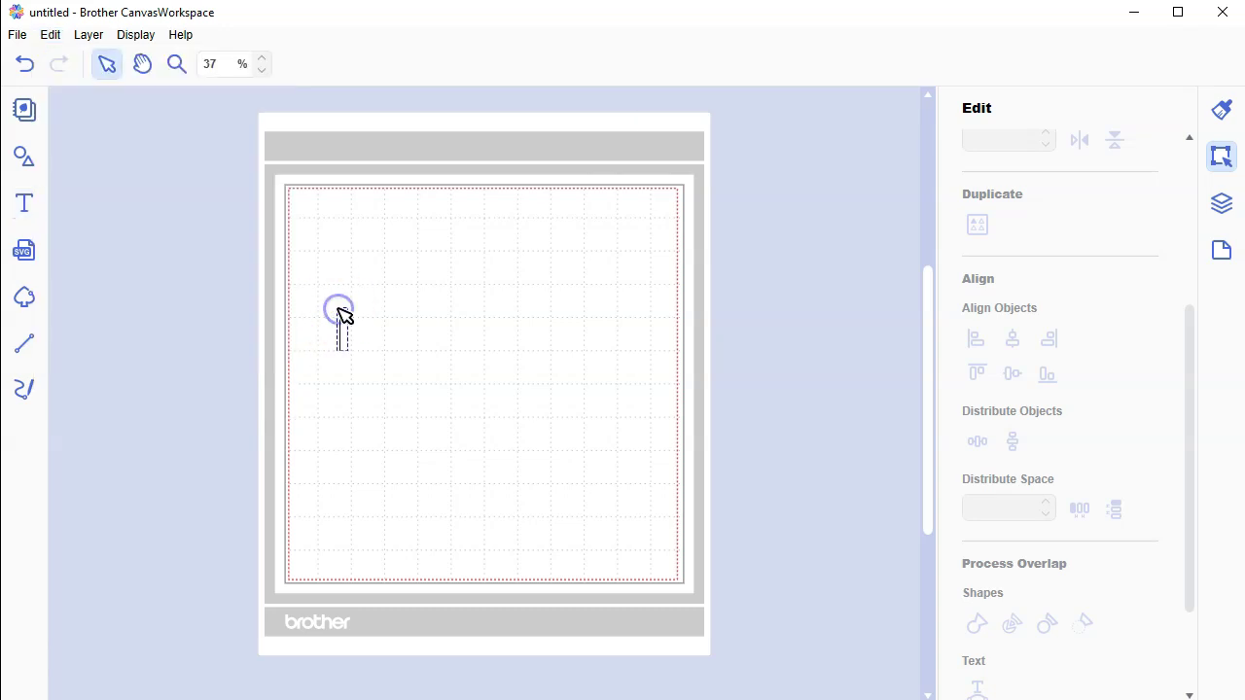
click(23, 204)
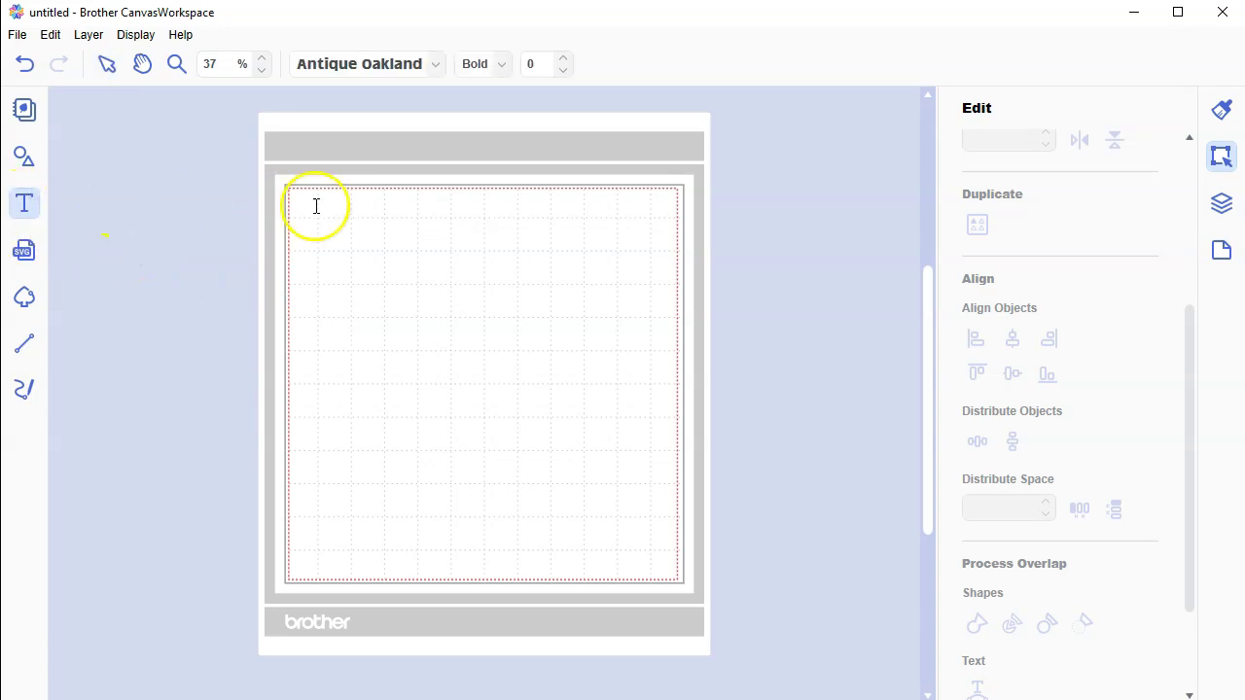
click(356, 262)
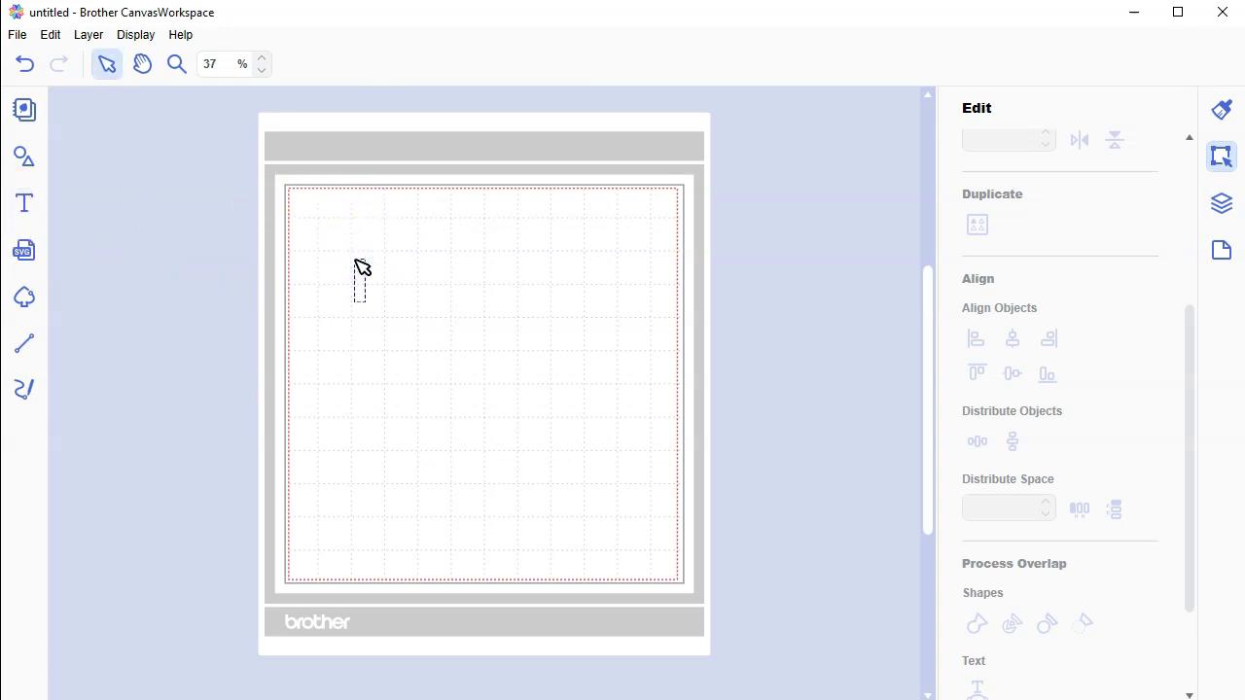
text(Pap)
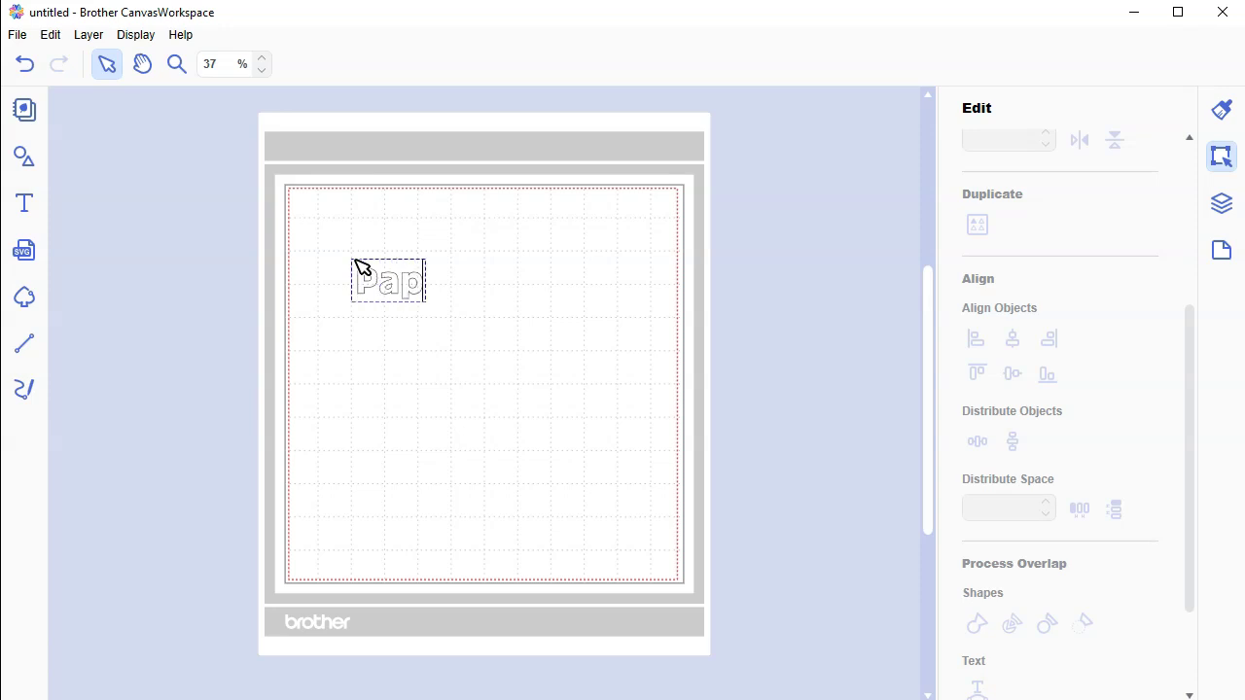
text(ered)
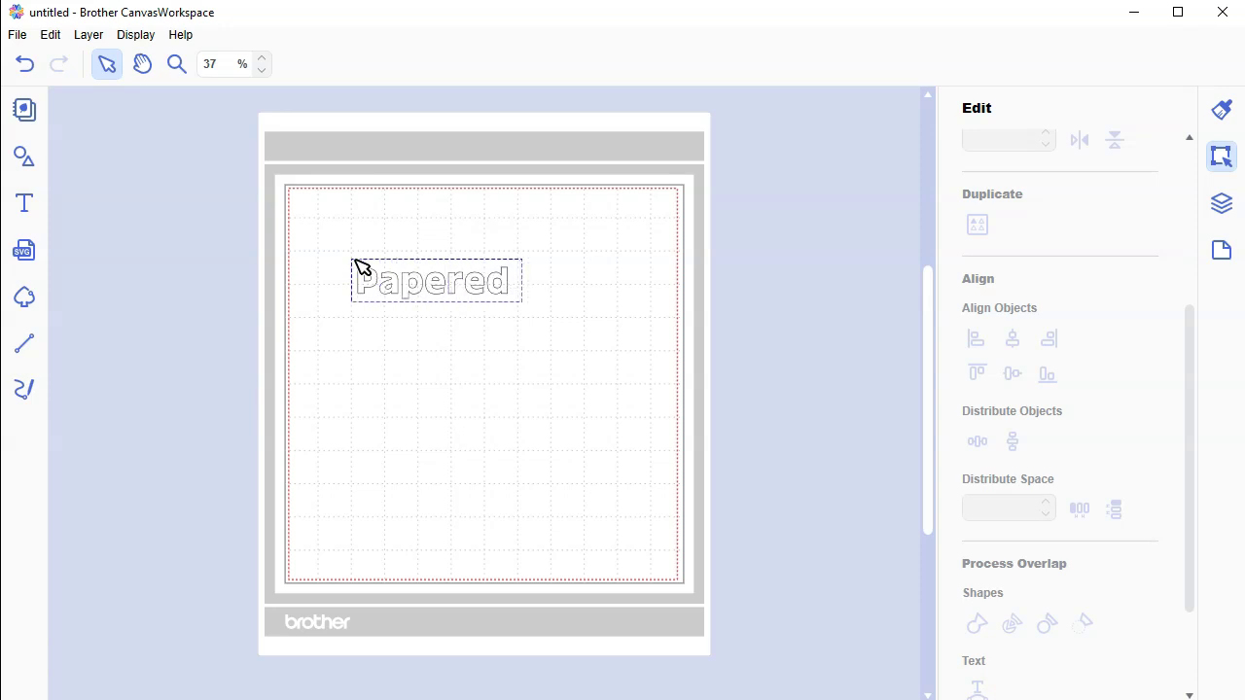
text( Chef)
click(440, 393)
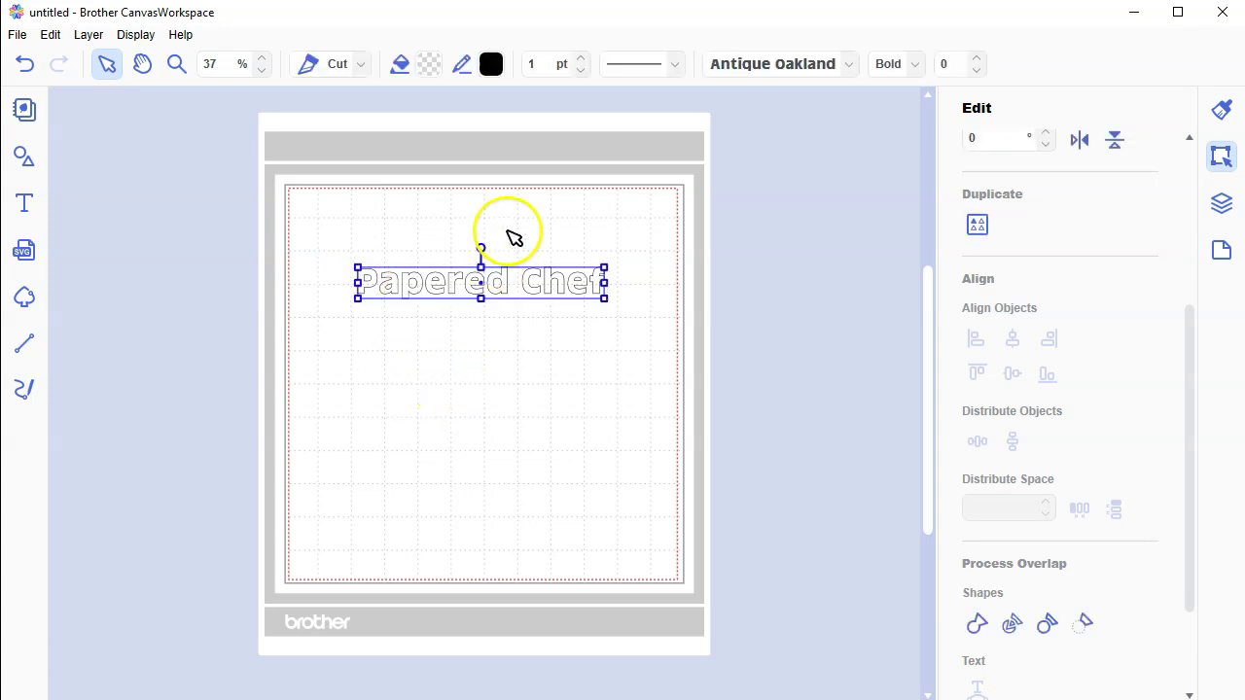
Change the Papered Chef text's font to Mistral
click(731, 68)
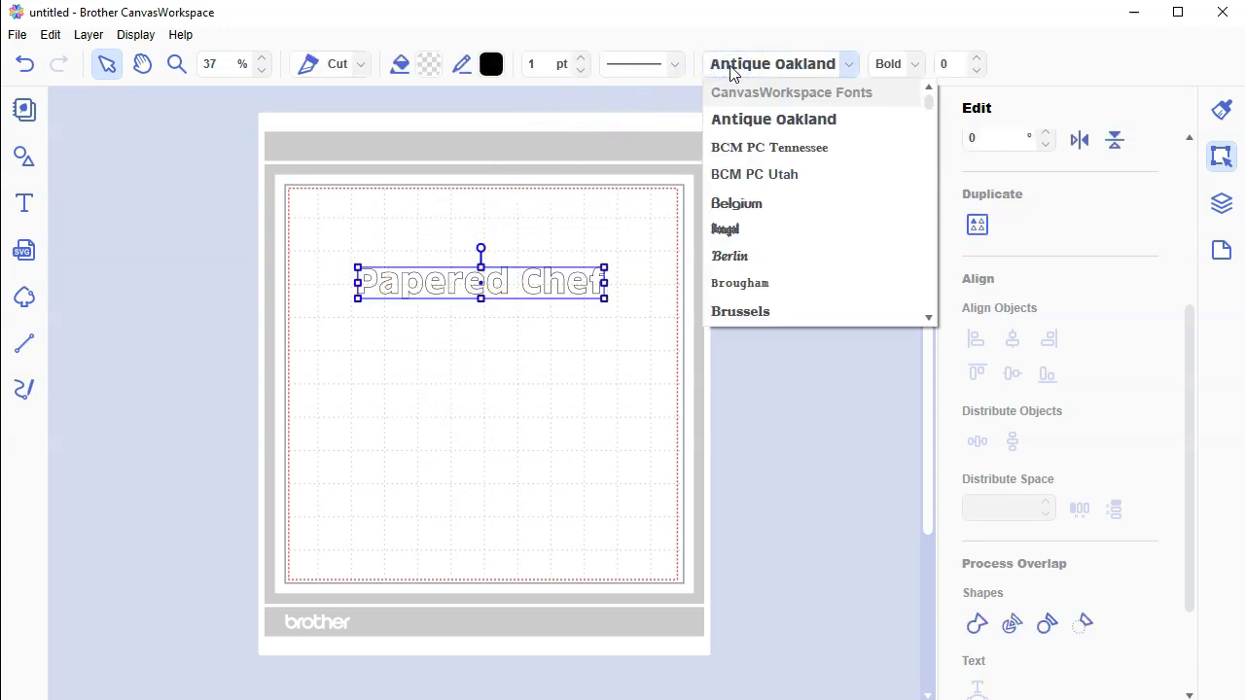
drag(928, 106, 916, 248)
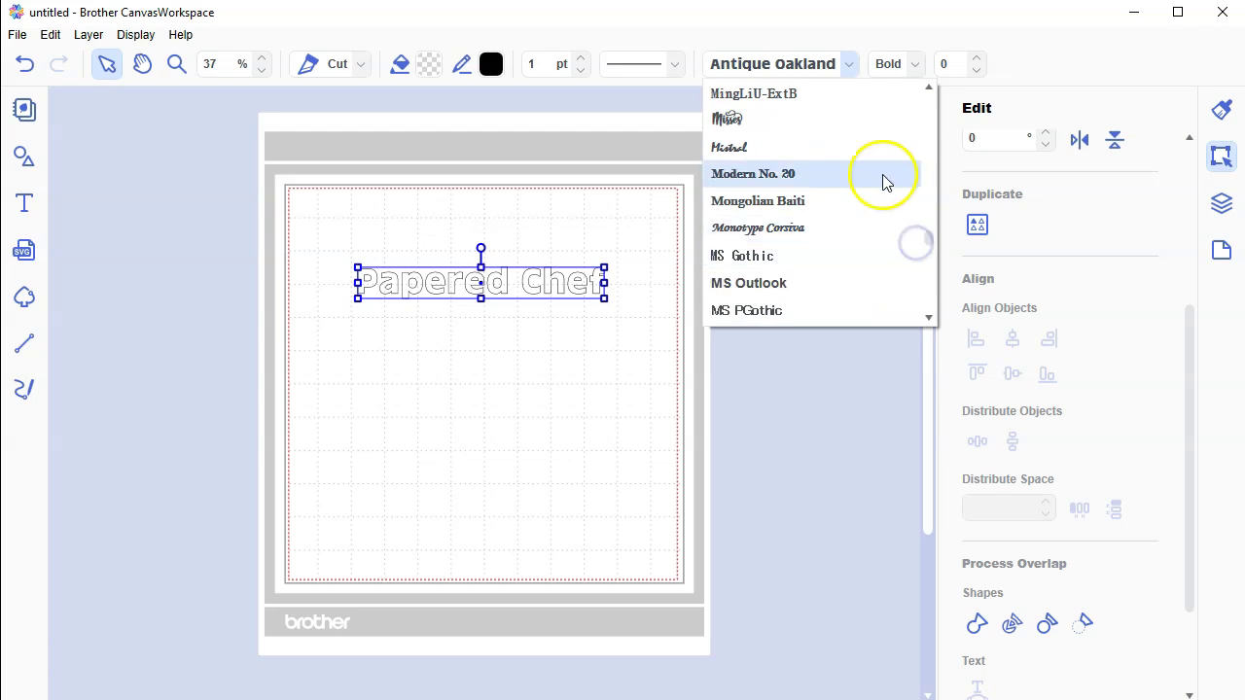
click(849, 132)
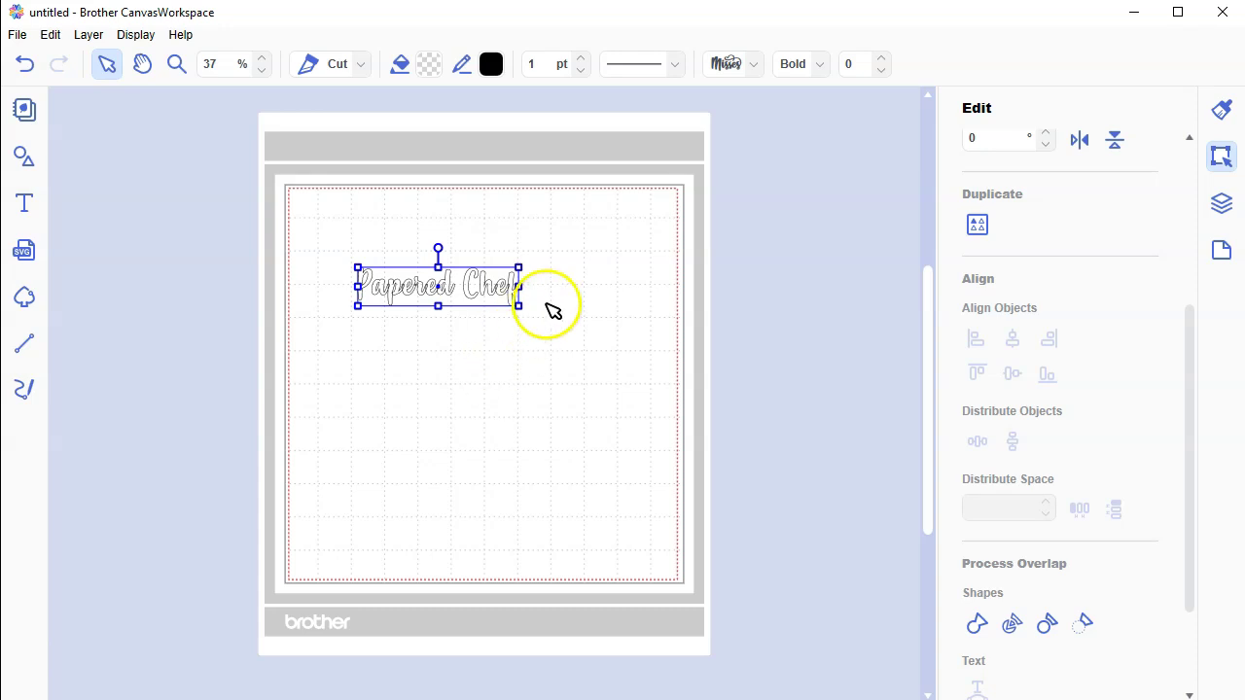
Enlarge the Papered Chef text, shift it left and set its style to Regular
drag(520, 307, 897, 572)
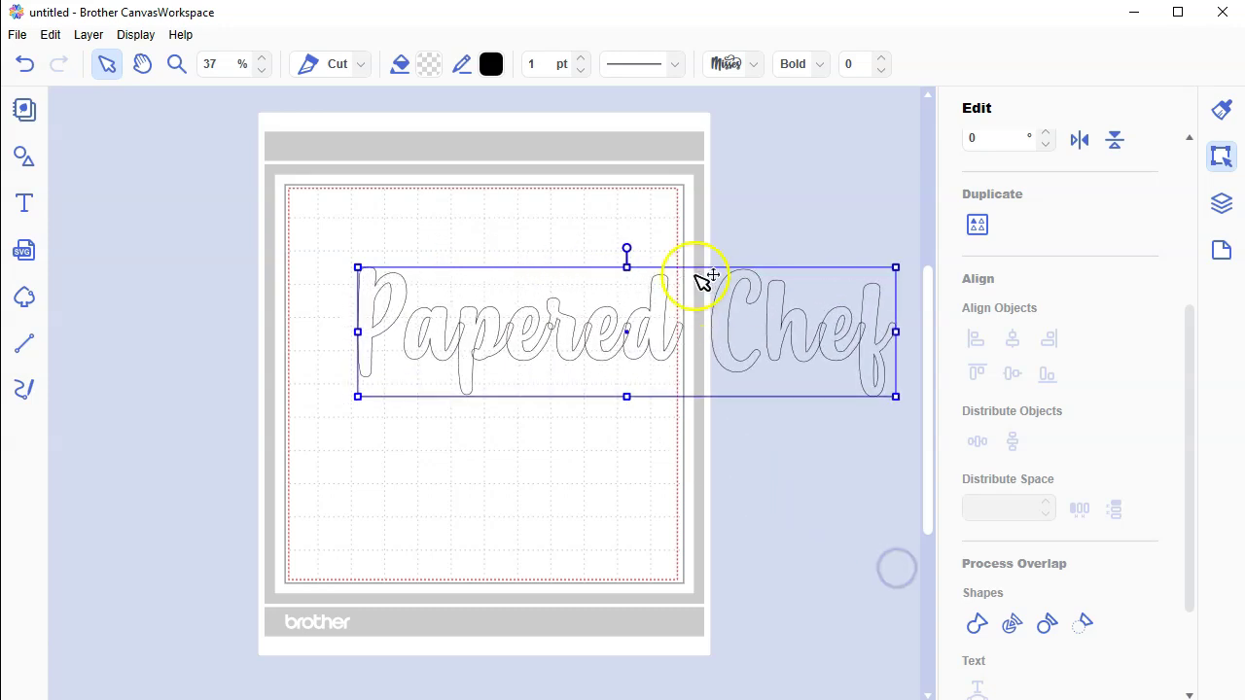
drag(728, 300, 640, 301)
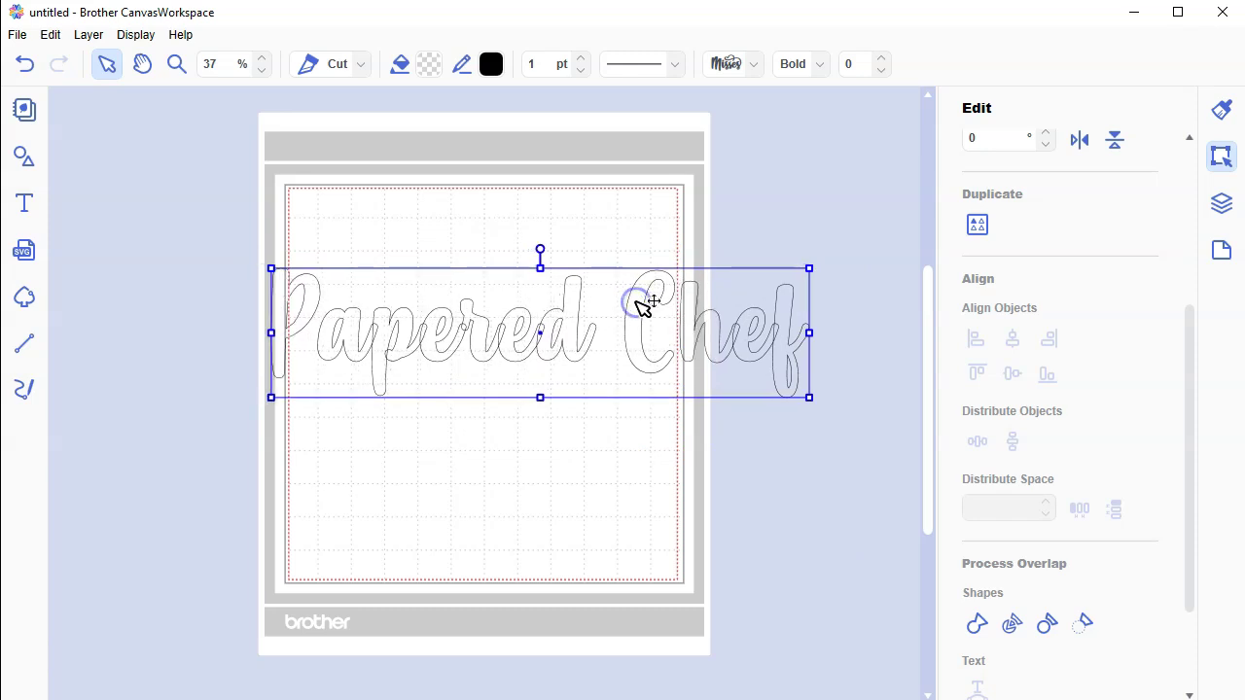
click(819, 65)
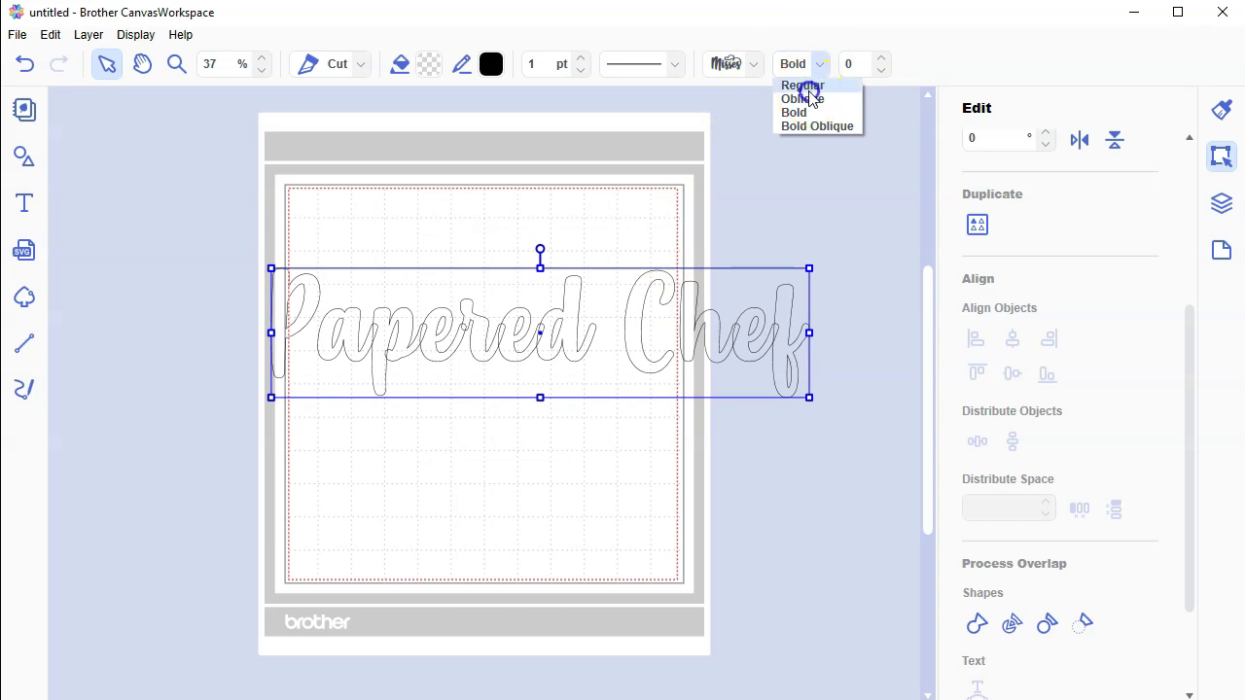
click(805, 87)
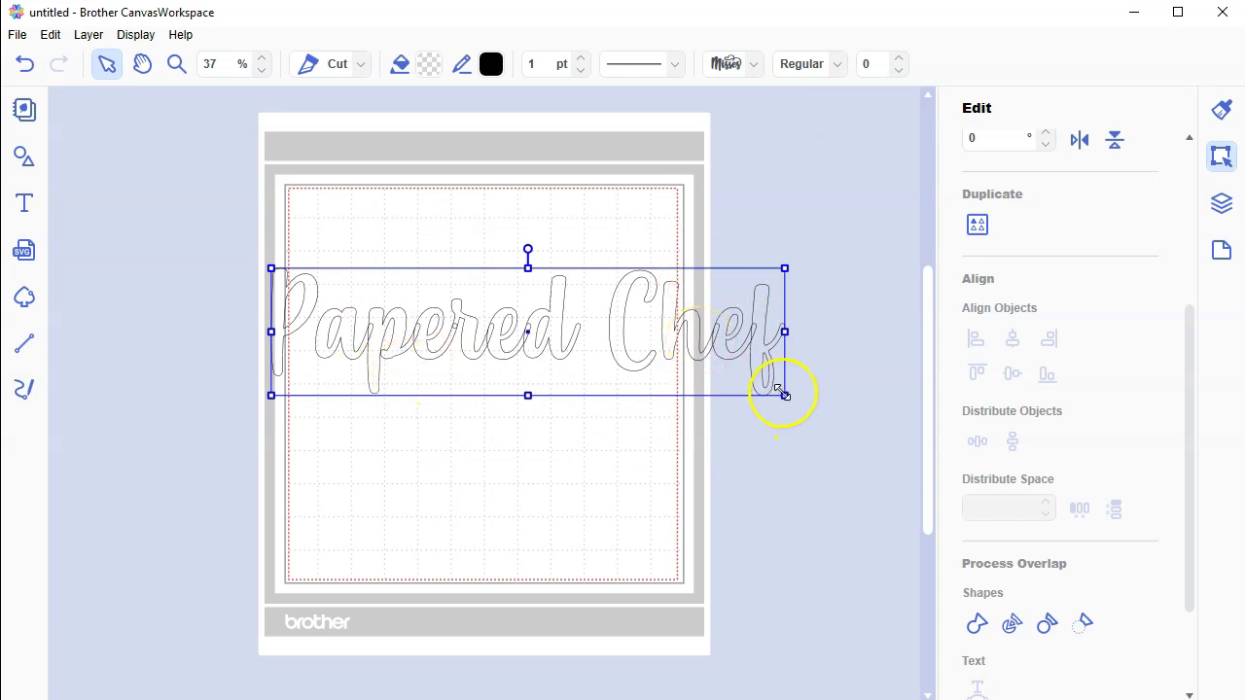
Move the text near the mat top and enlarge it to span the mat, nudged down-right
drag(784, 396, 666, 339)
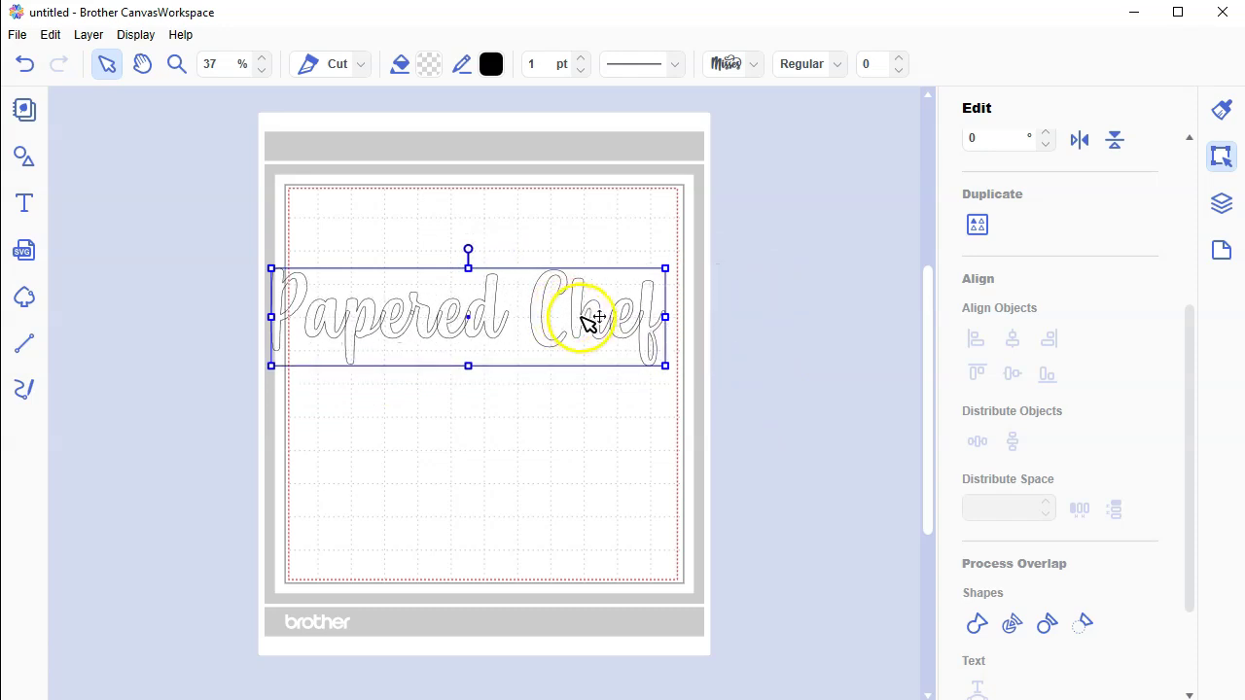
drag(584, 321, 603, 260)
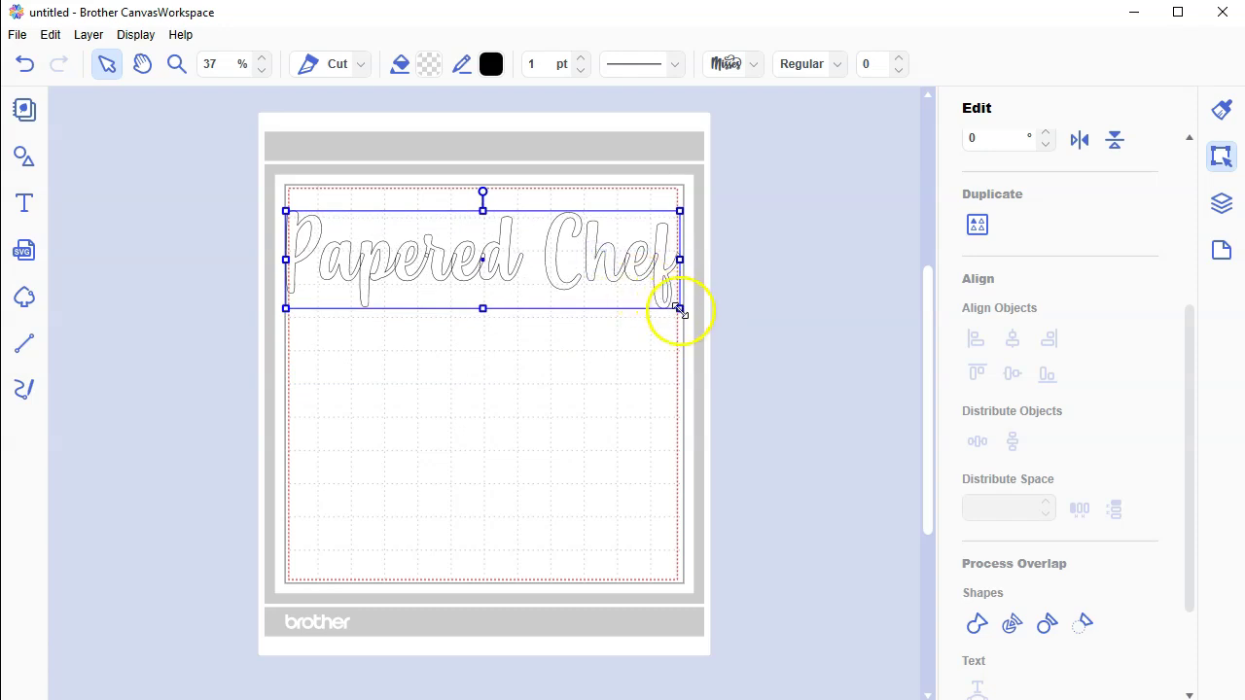
drag(679, 310, 830, 475)
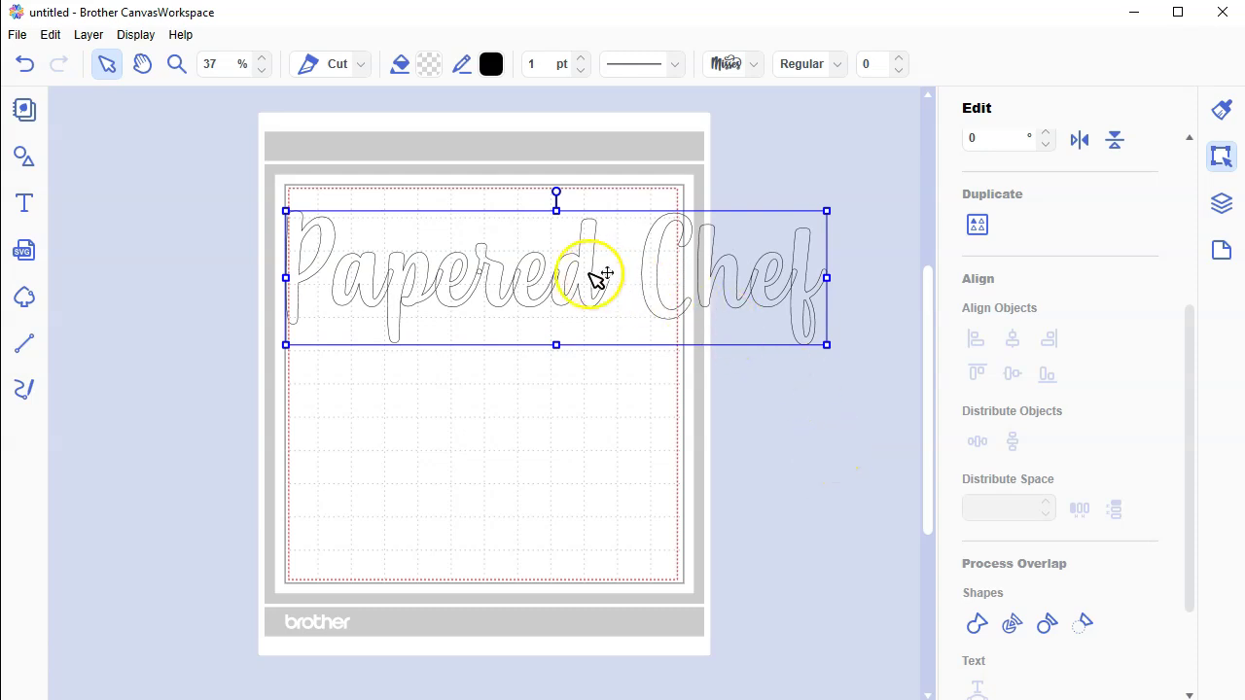
drag(591, 275, 611, 313)
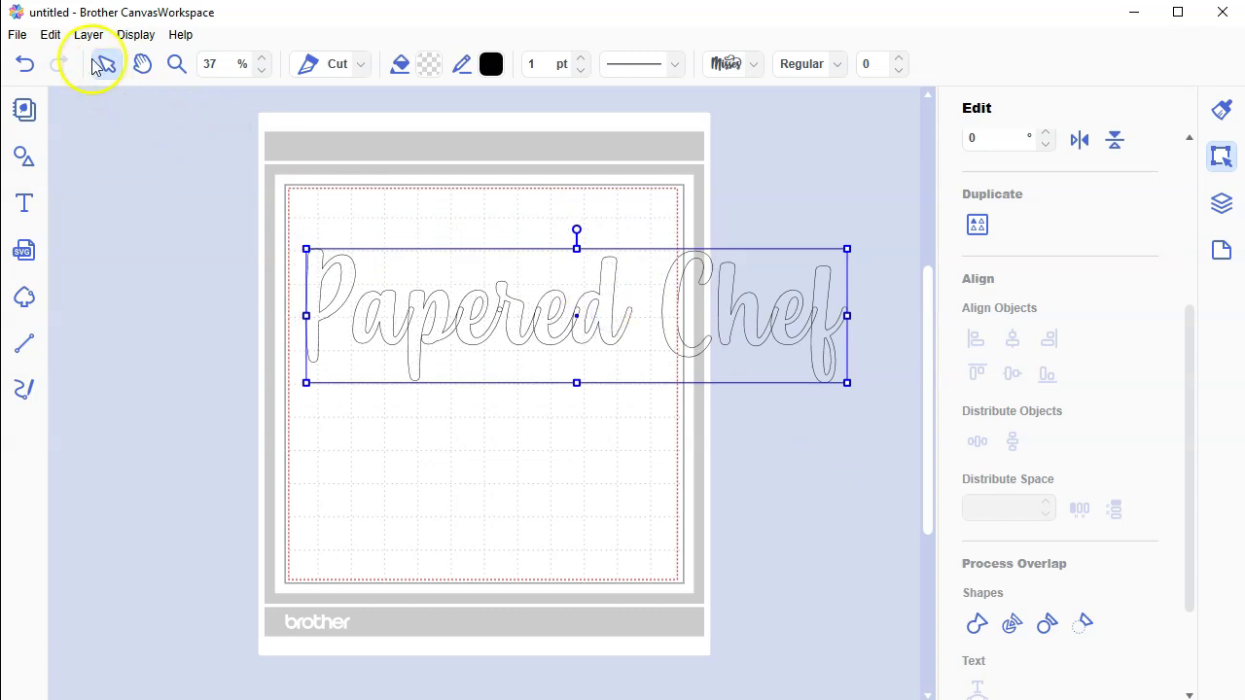
Apply Edit > Process Overlap > Weld to join the Papered Chef letters
click(54, 35)
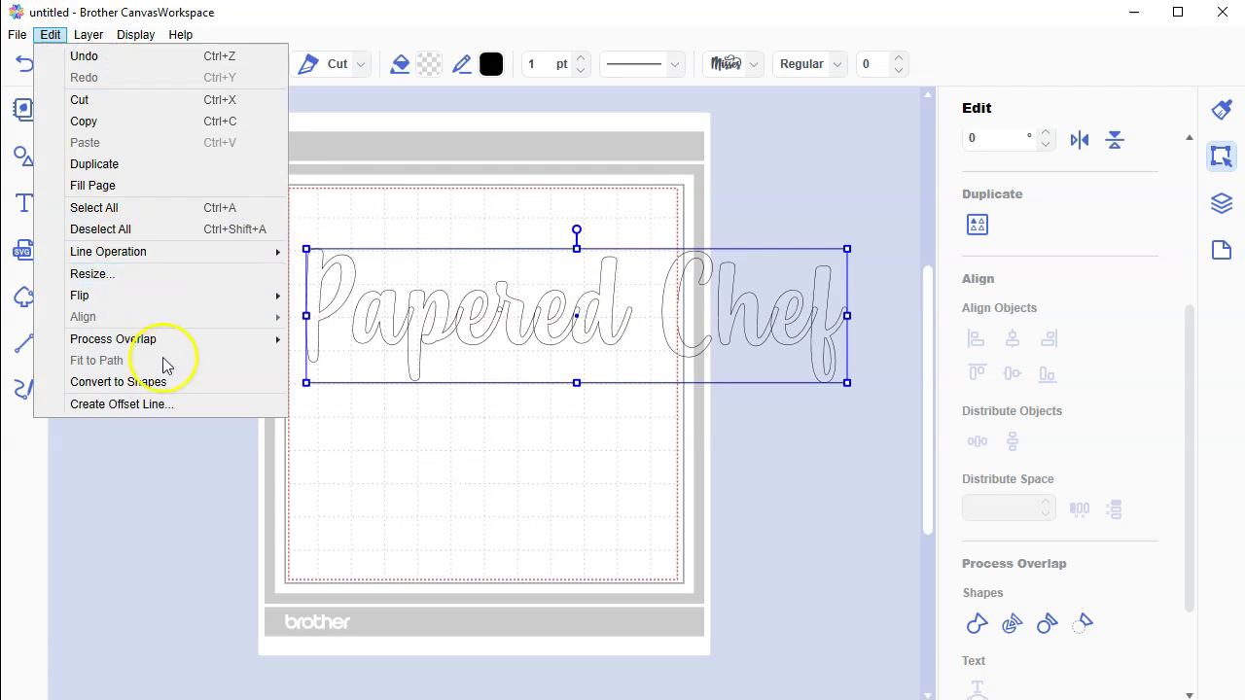
mouse_move(167, 351)
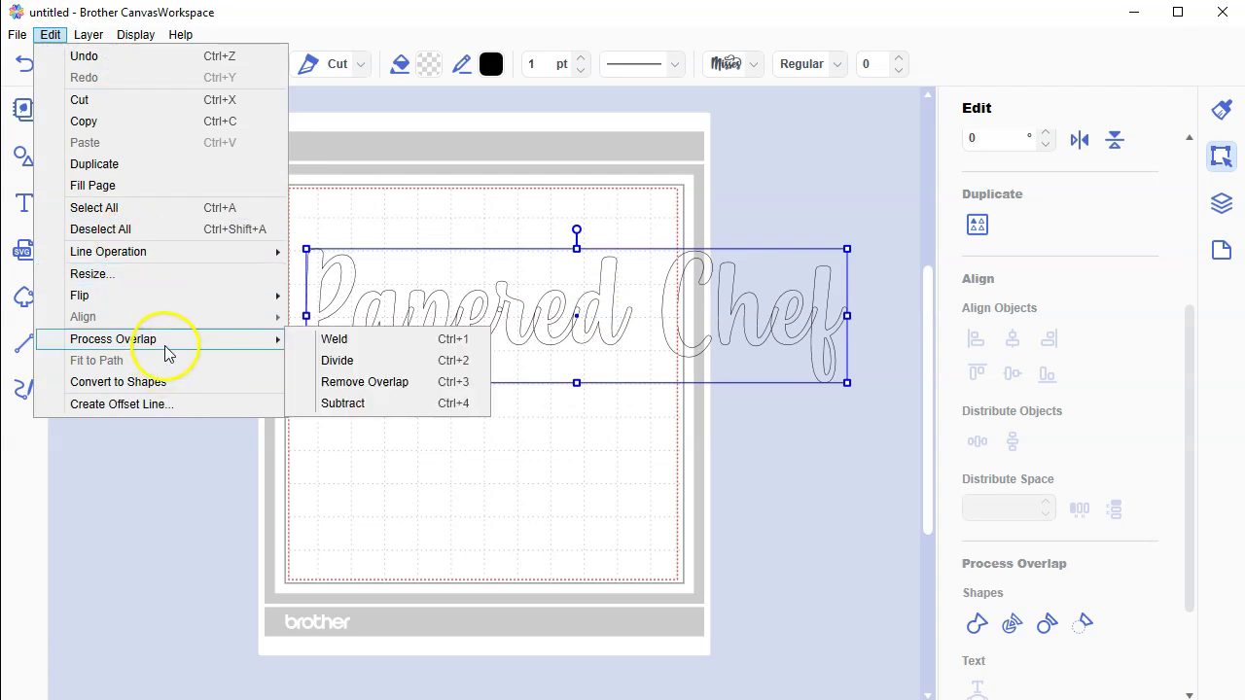
click(331, 338)
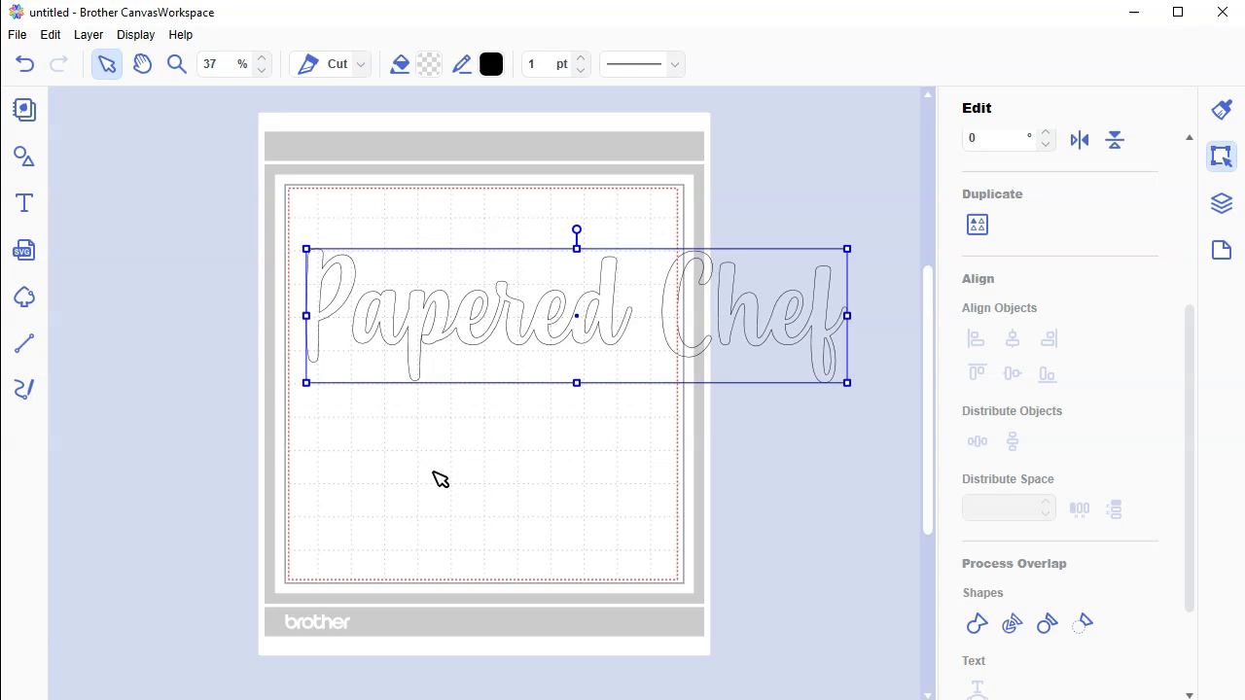
Add a new text reading 'Papered Chef' on the lower part of the mat
click(23, 204)
click(330, 462)
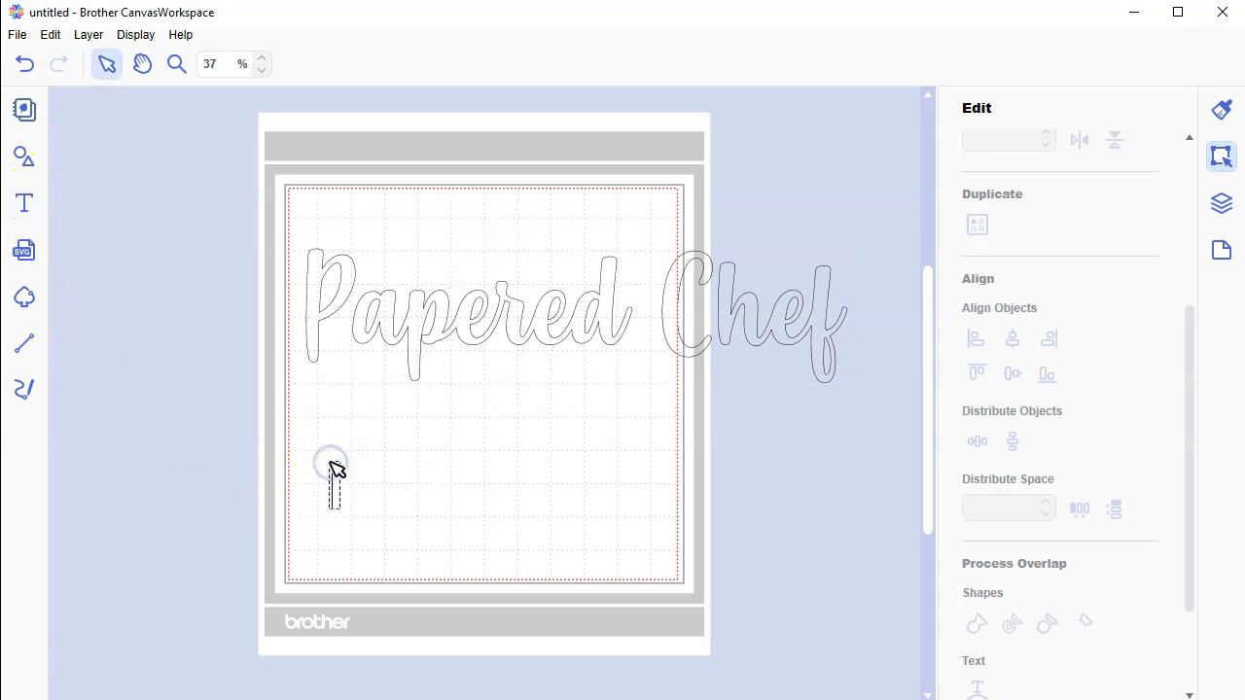
text(Papere)
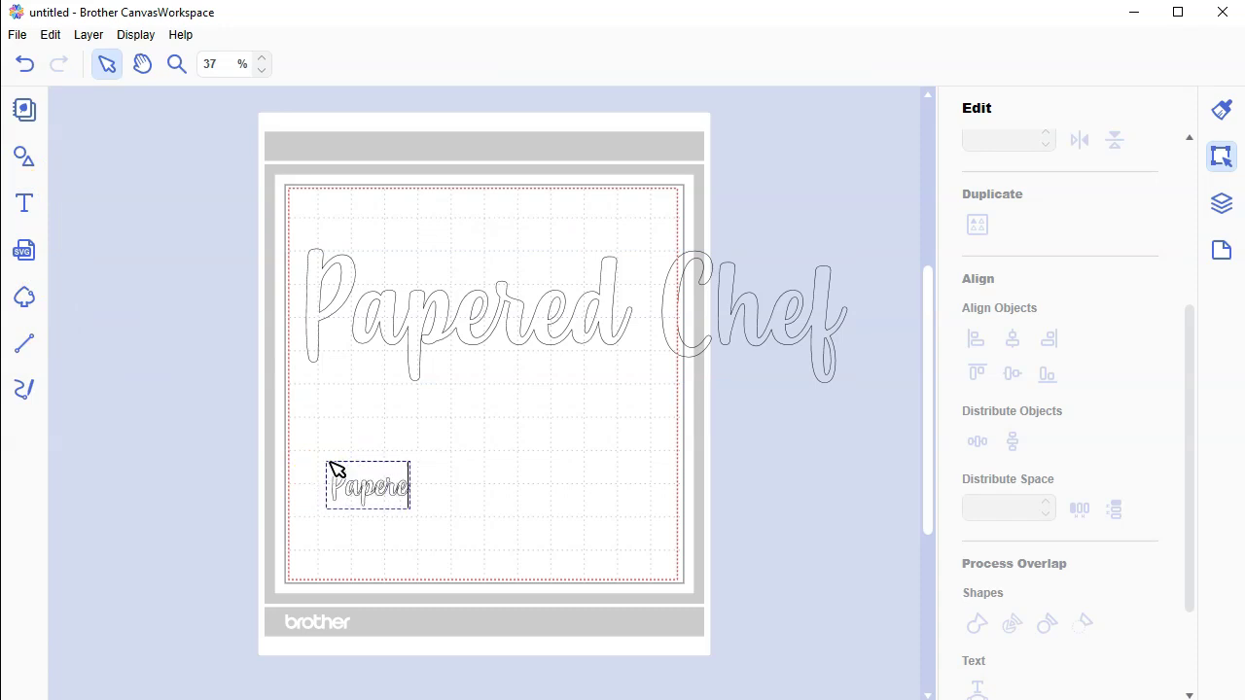
text(d Chef)
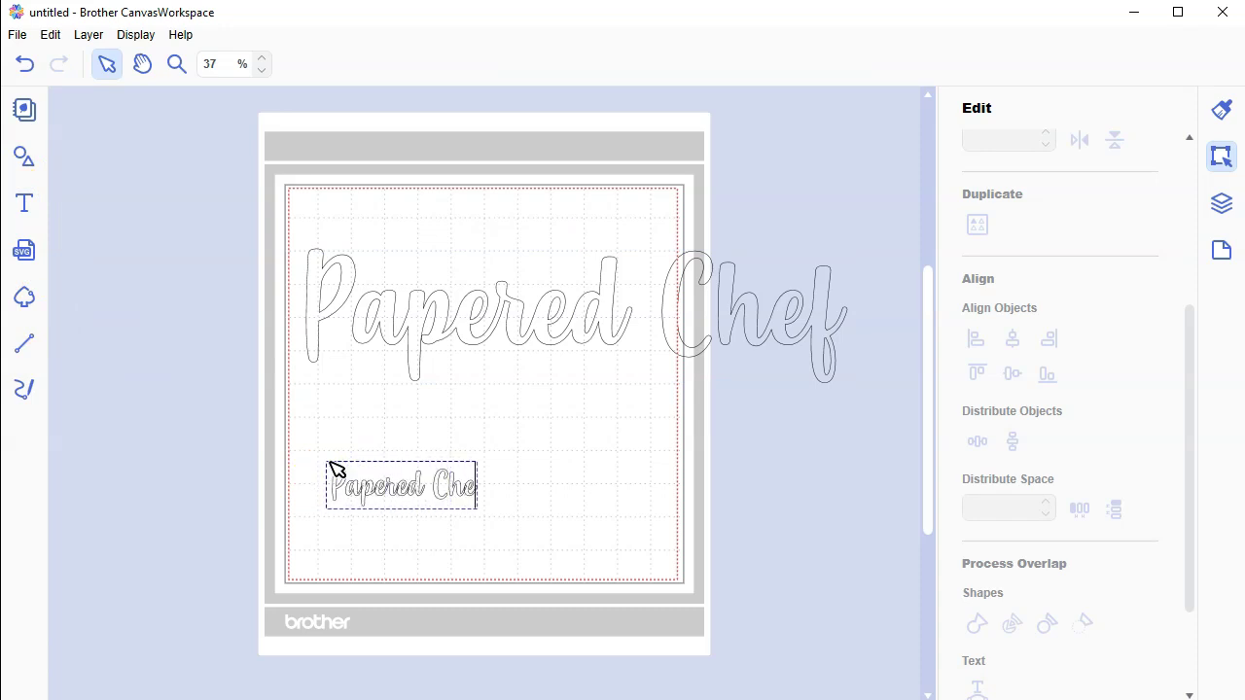
click(481, 417)
Enlarge the new Papered Chef text, move it up-left, and enlarge it further
click(516, 453)
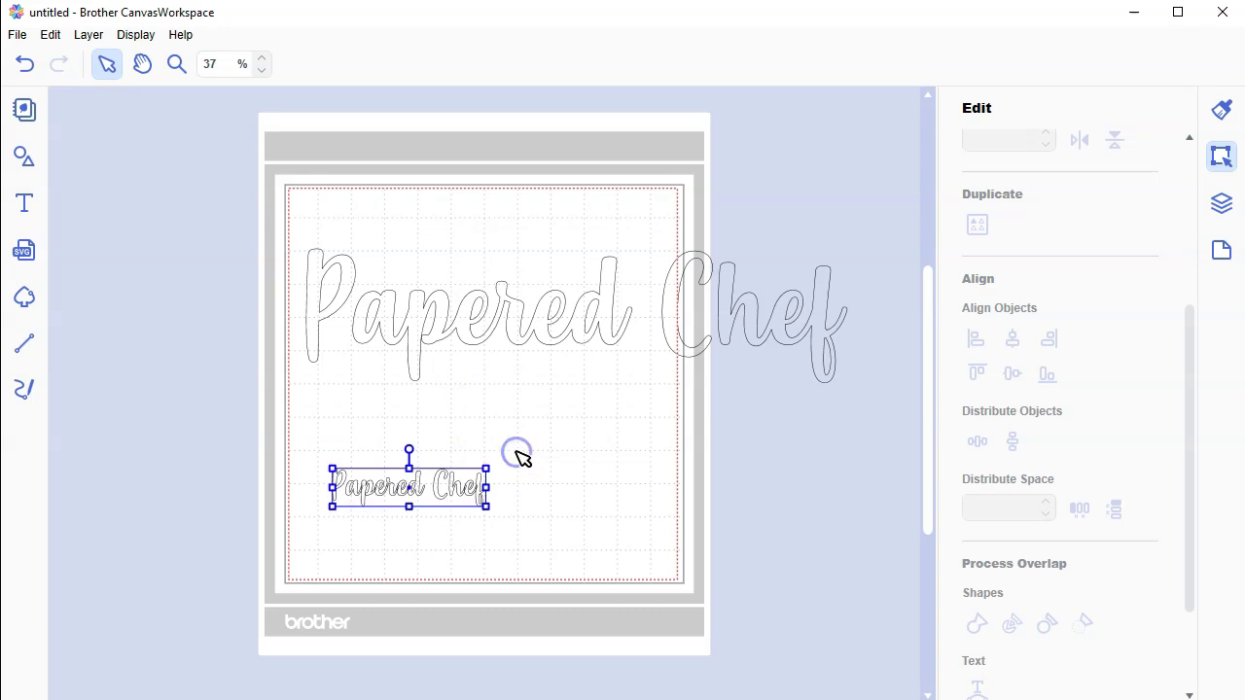
click(476, 492)
drag(486, 506, 781, 666)
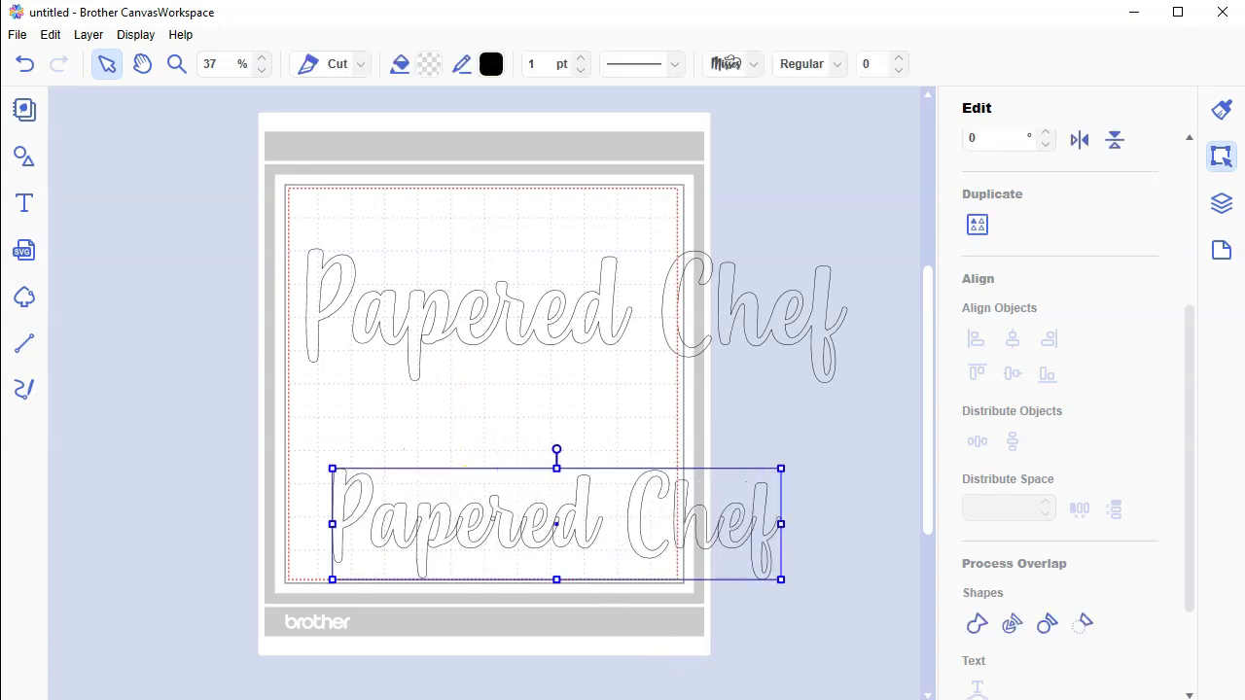
click(600, 513)
drag(601, 513, 542, 438)
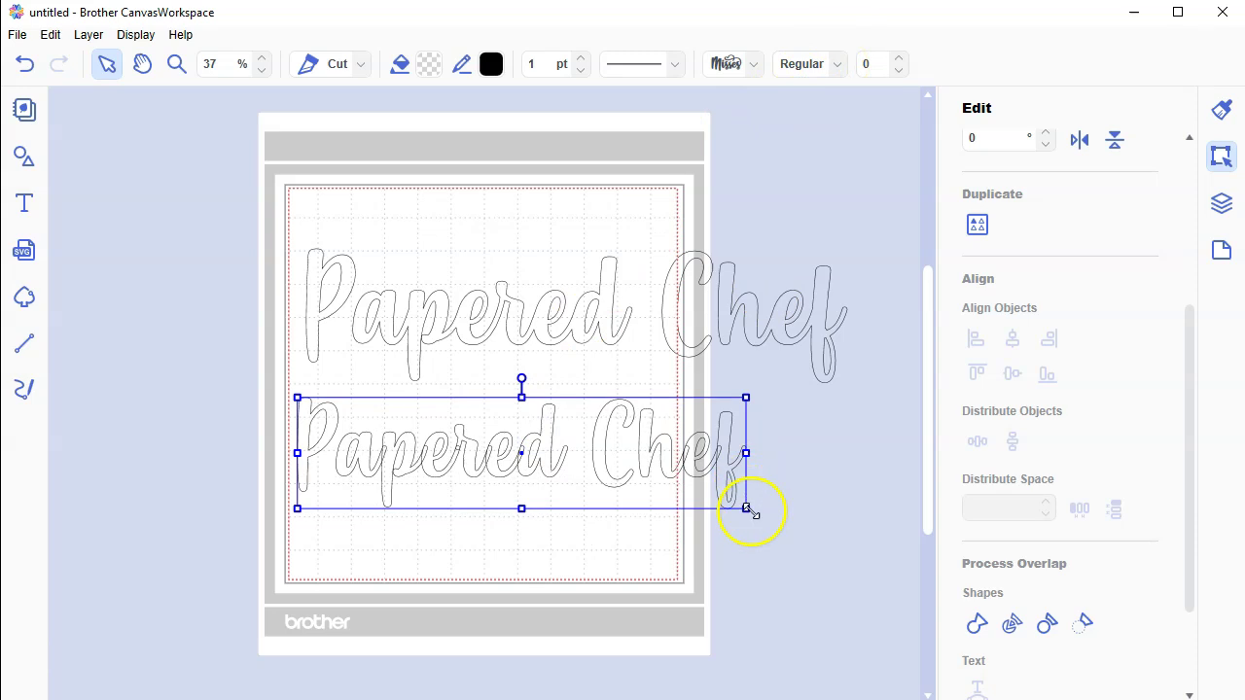
drag(746, 508, 1021, 690)
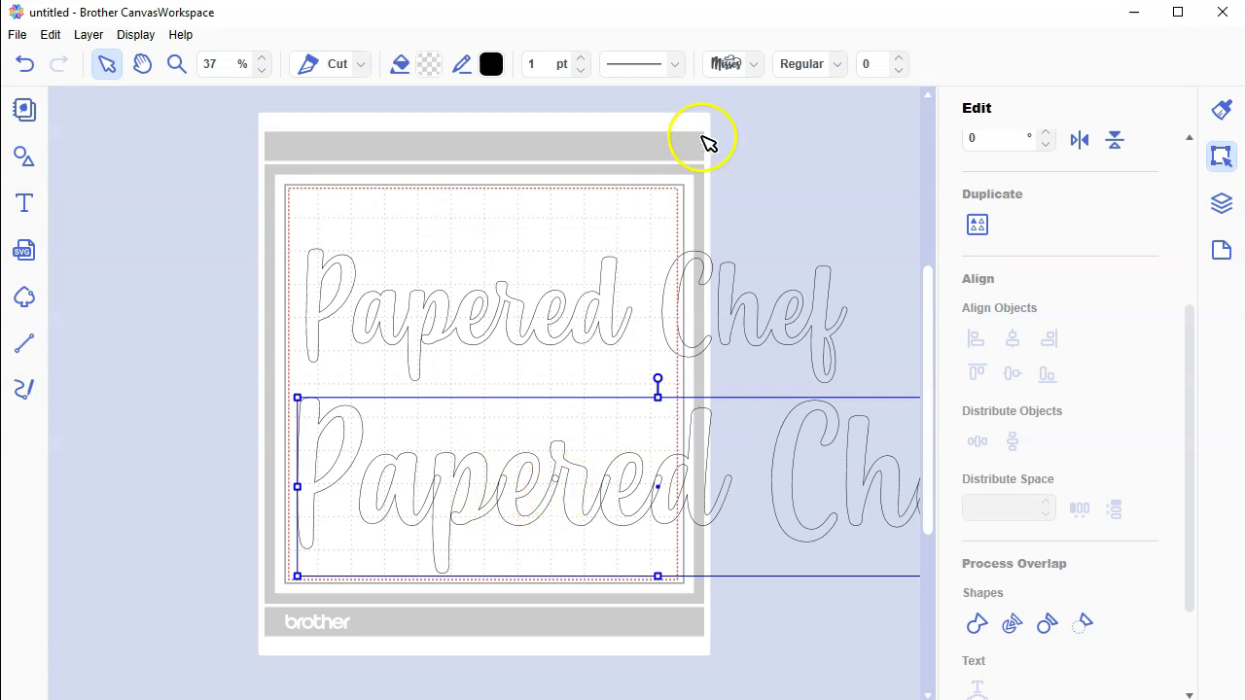
Set the lower Papered Chef text to Bold, then weld it and undo the weld
click(838, 64)
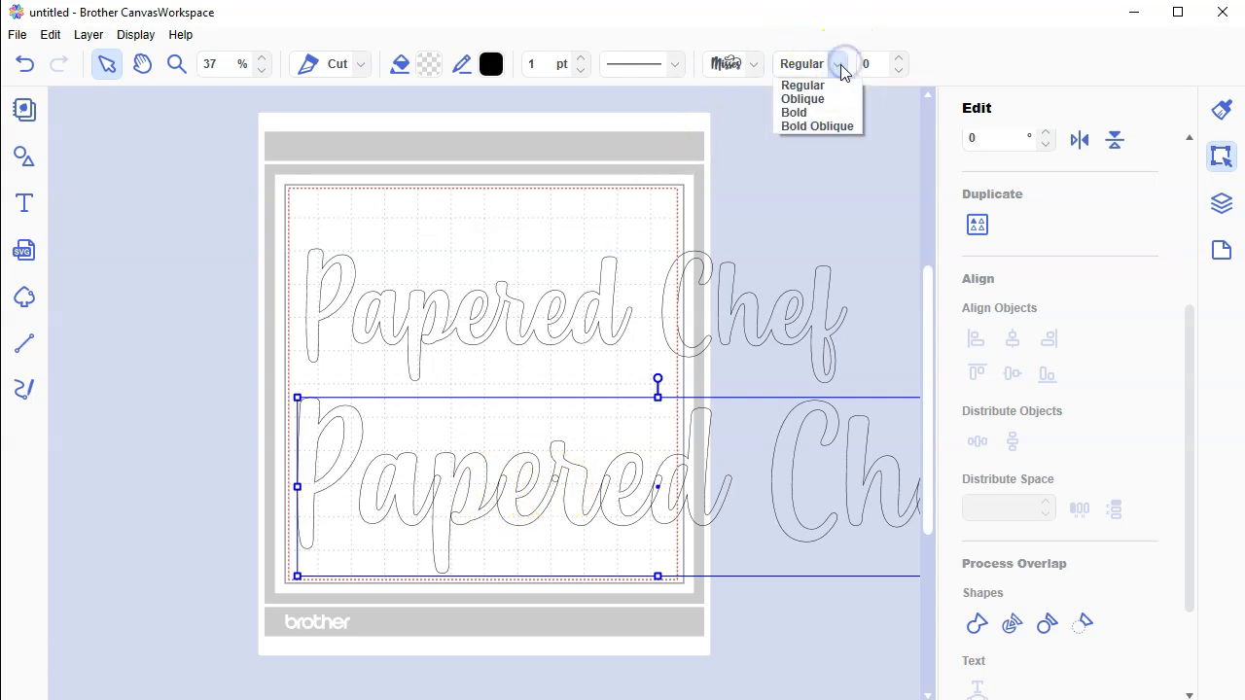
click(819, 111)
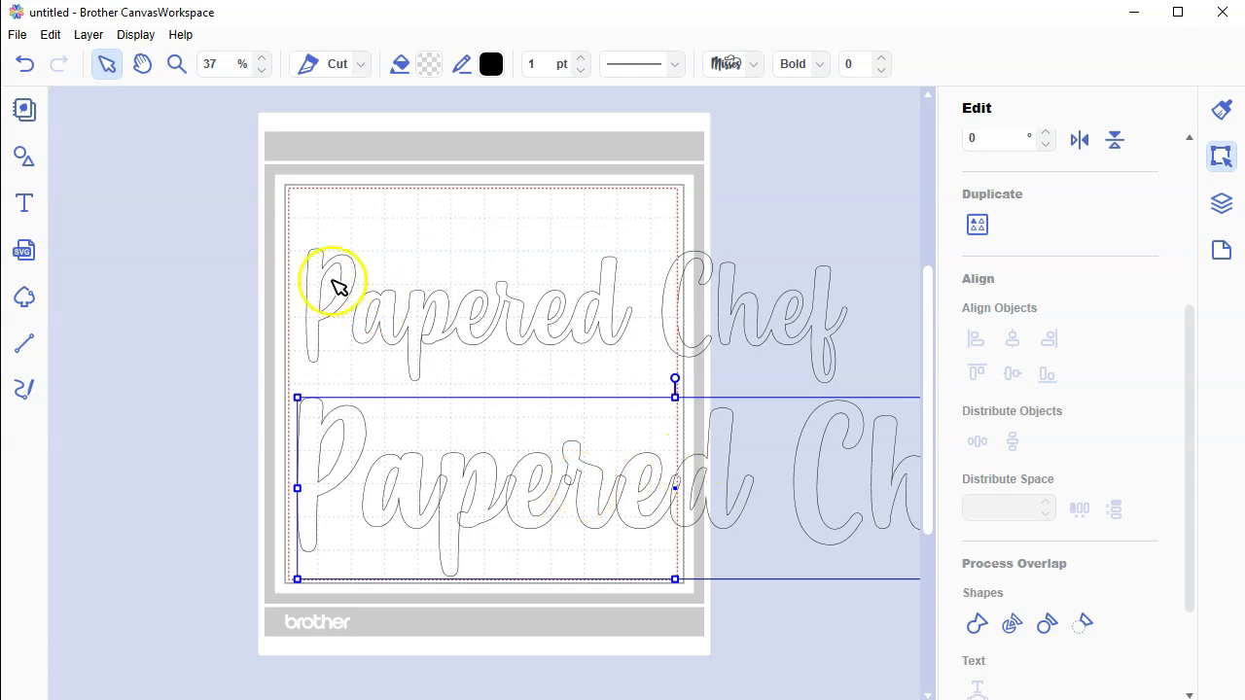
click(87, 37)
mouse_move(51, 35)
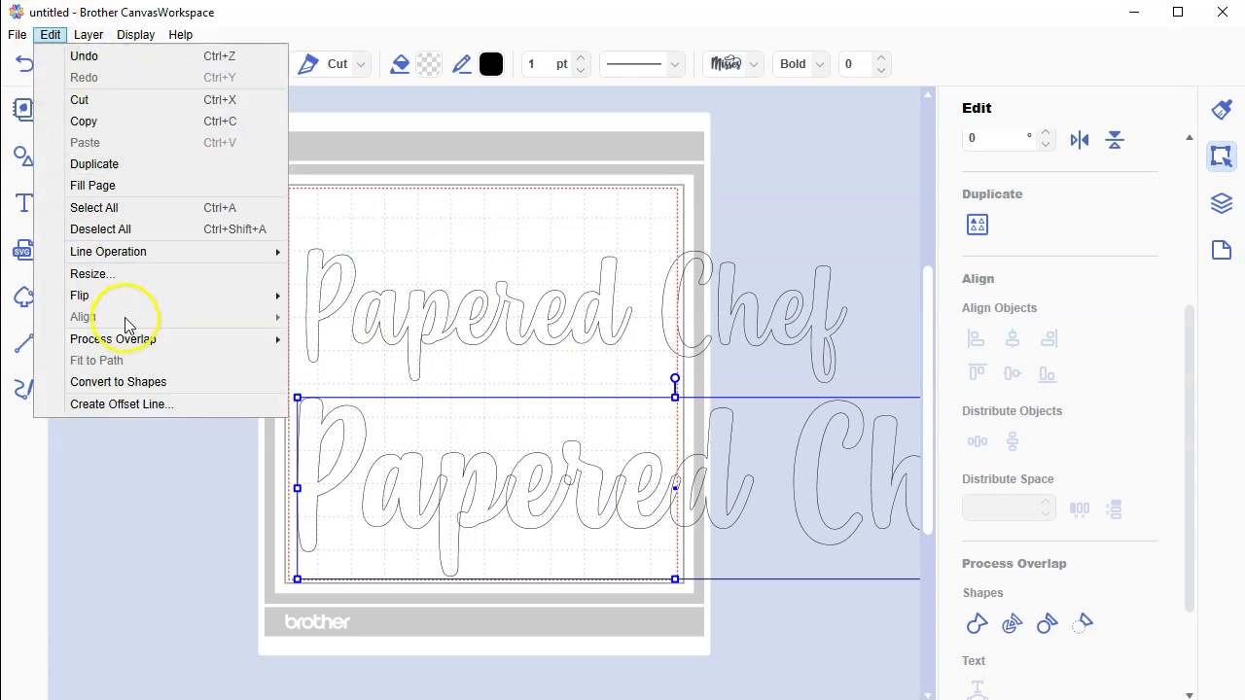
mouse_move(126, 338)
click(345, 339)
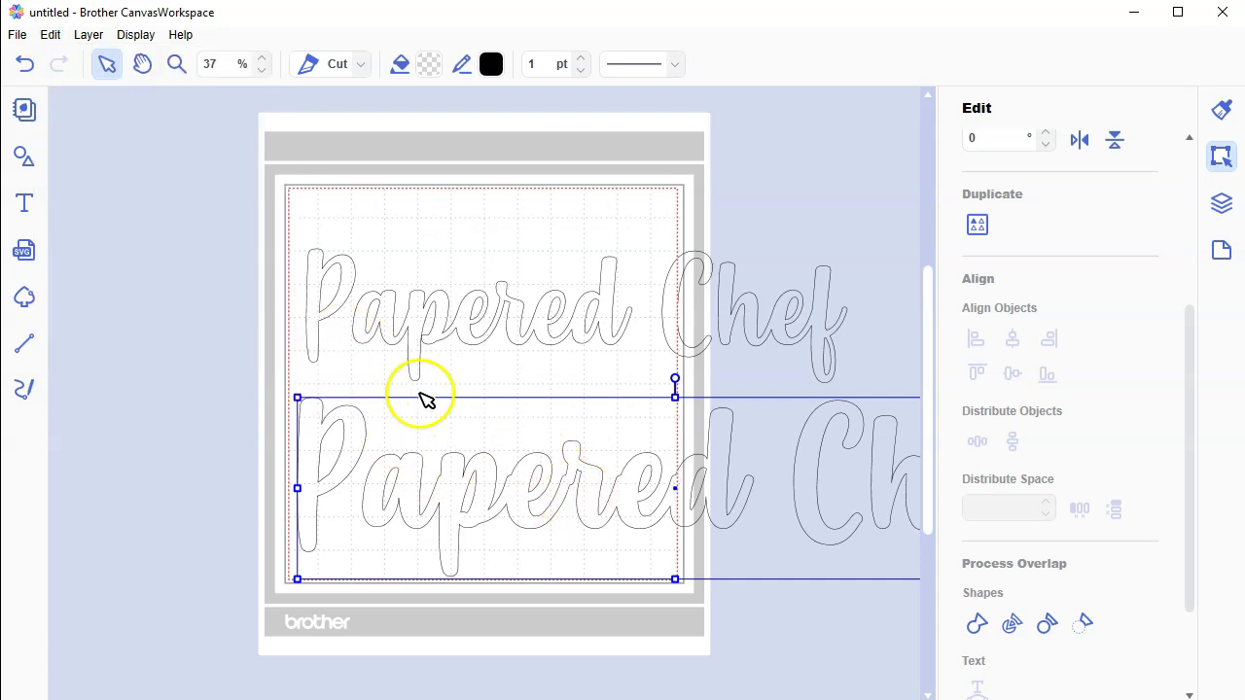
click(24, 69)
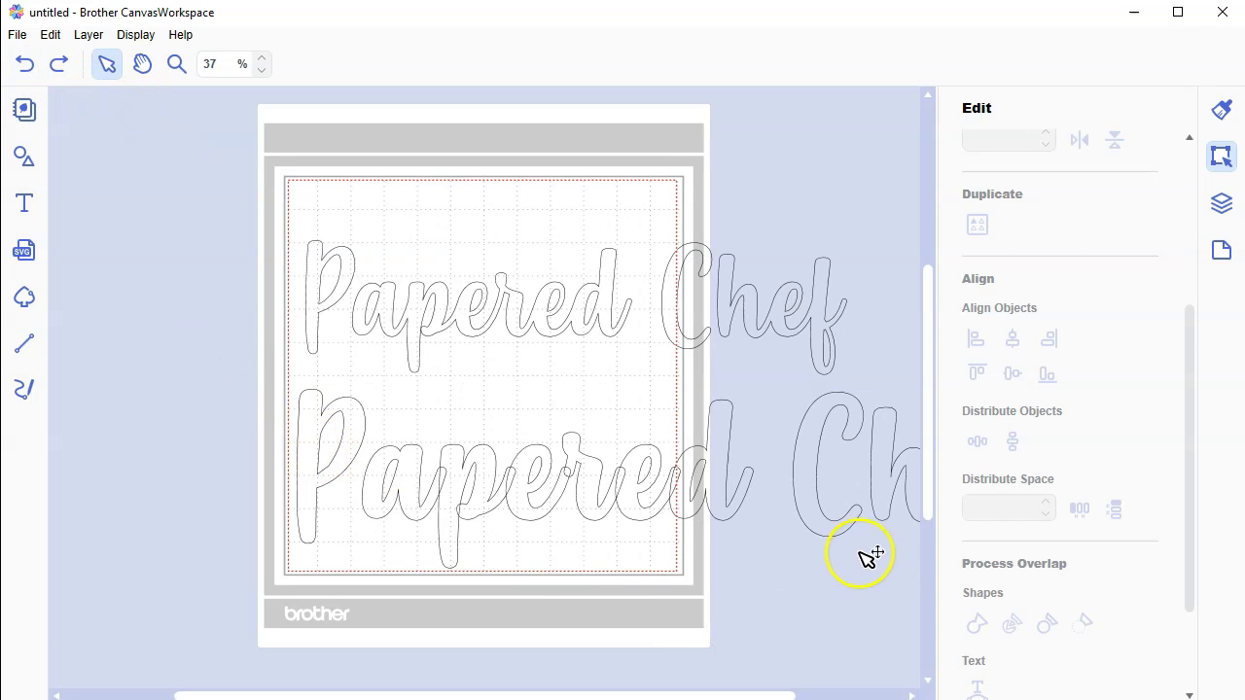
Move the lower text up under the first row and set it back to Regular style
drag(860, 551, 766, 525)
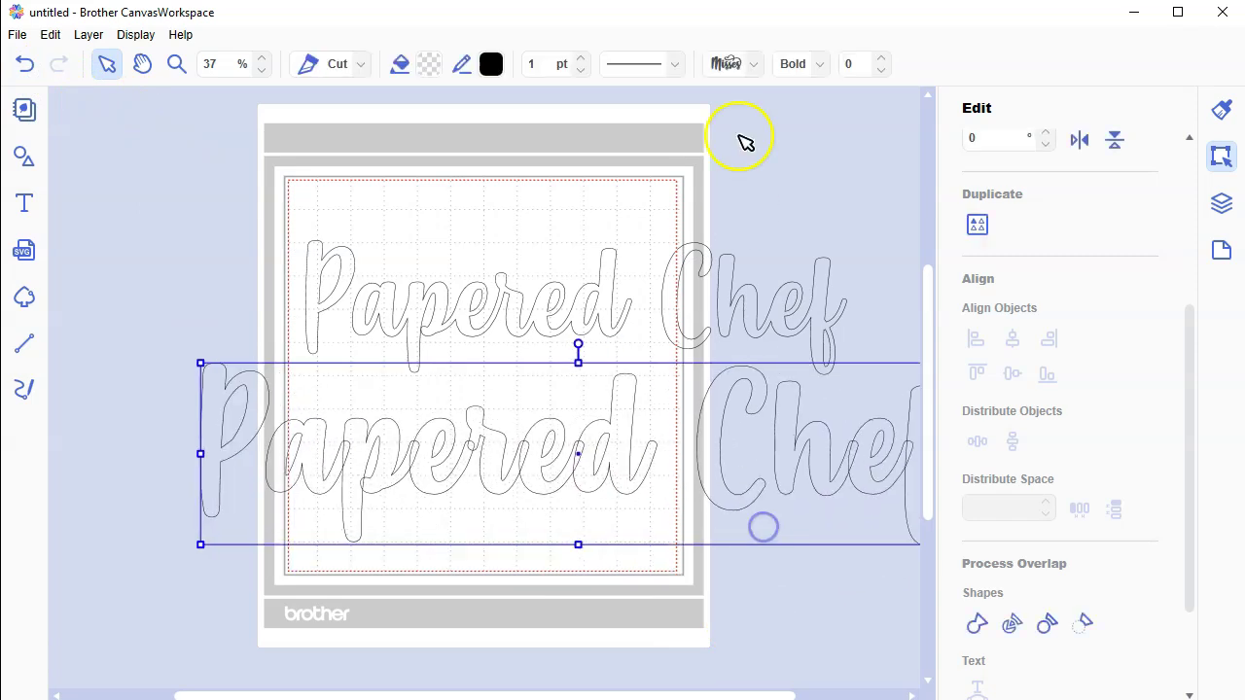
click(819, 64)
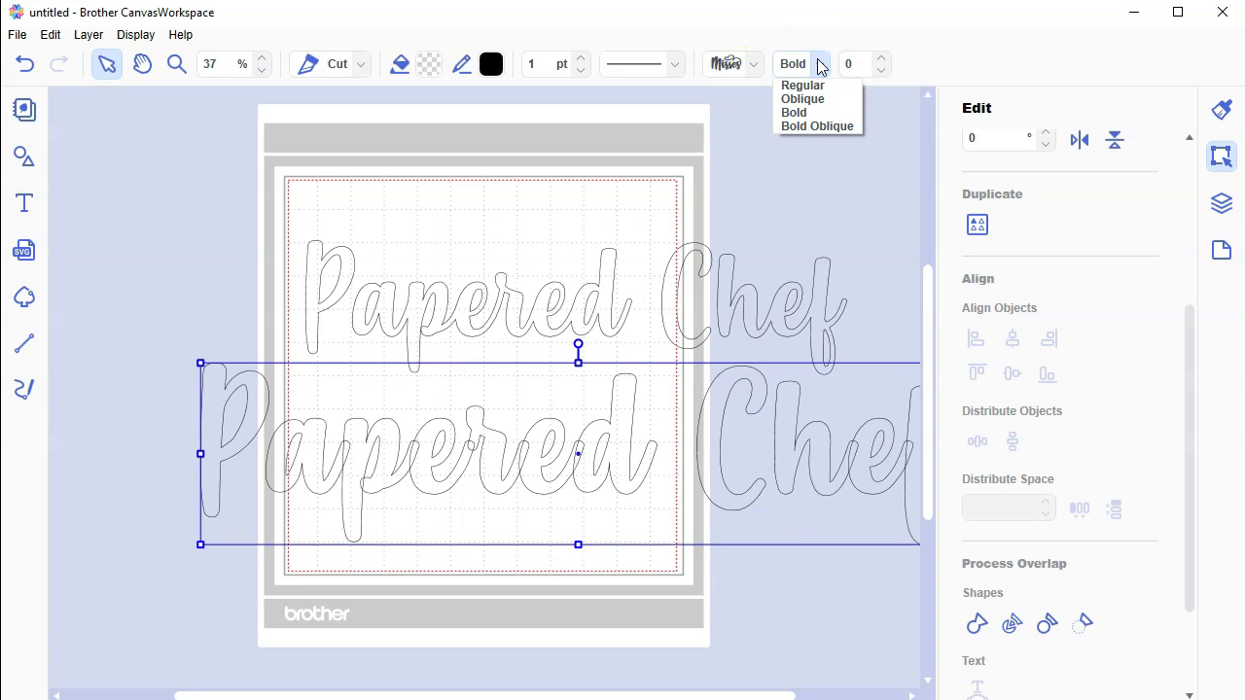
click(811, 86)
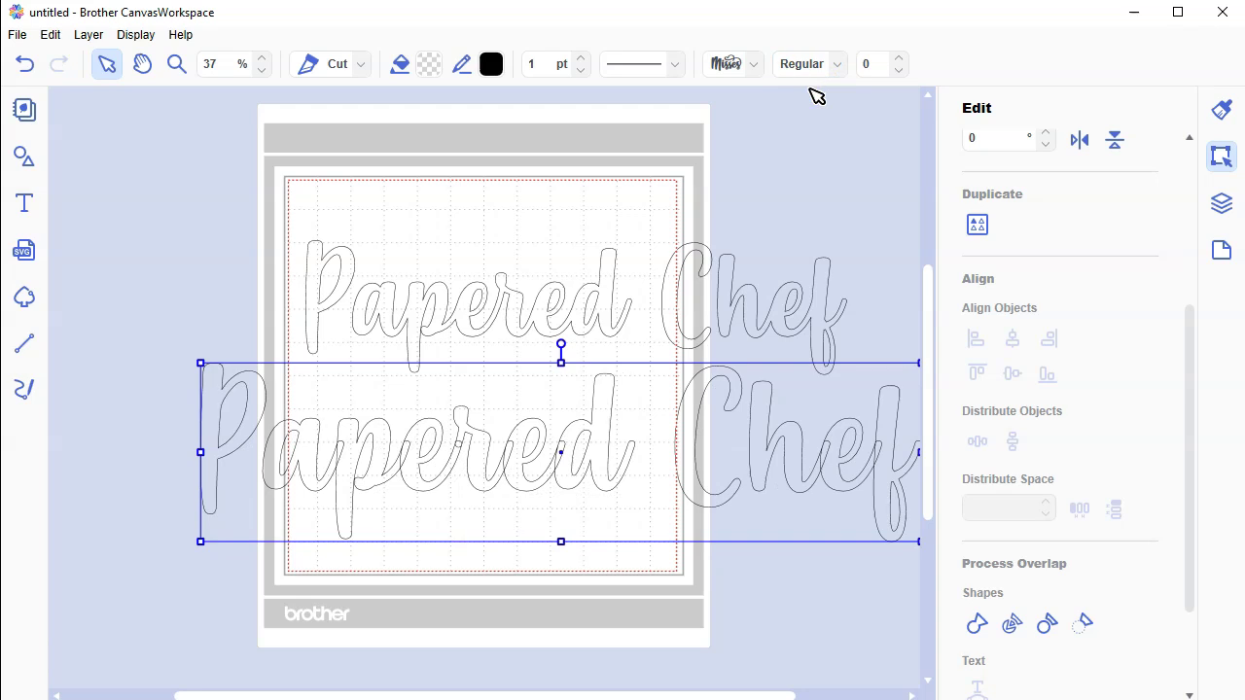
Check the font dropdown settings for the lower text
click(720, 78)
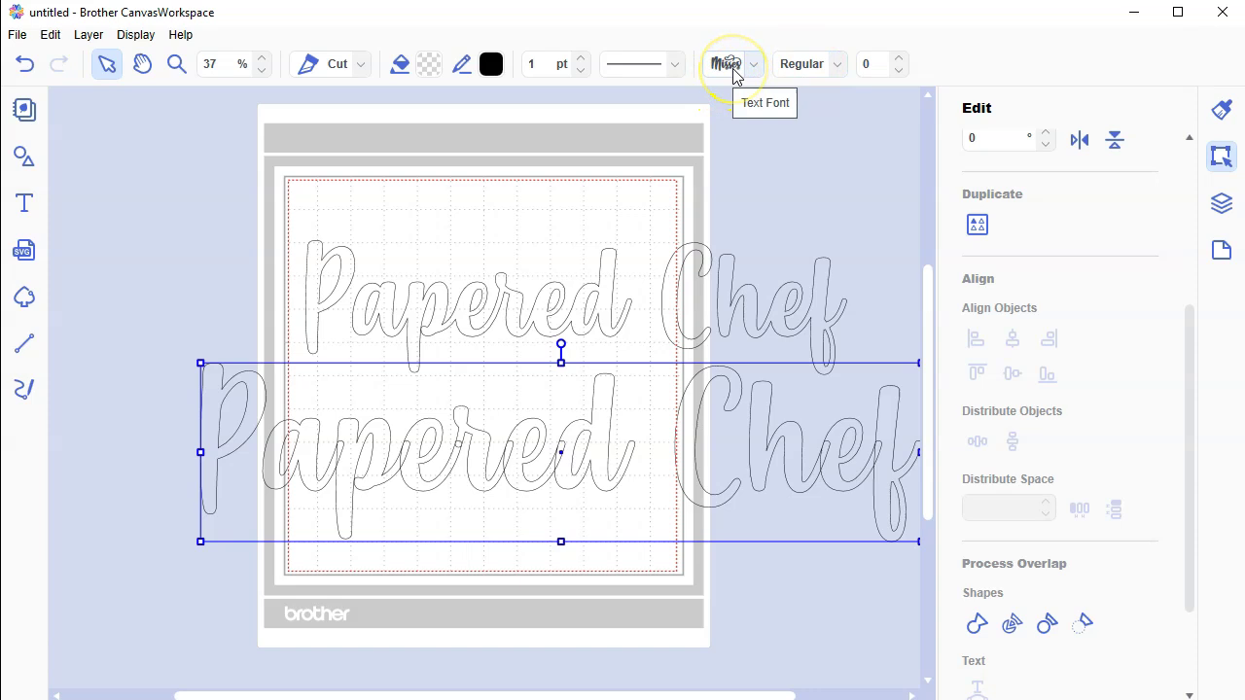
click(751, 78)
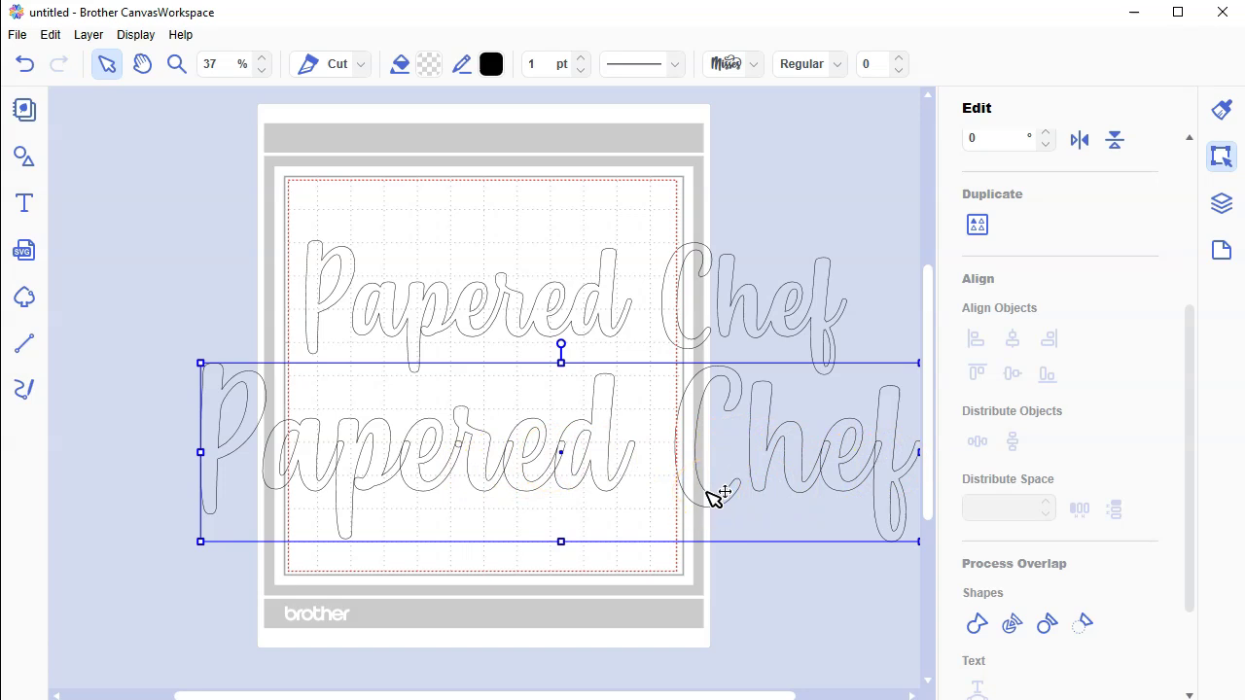
click(743, 479)
click(381, 400)
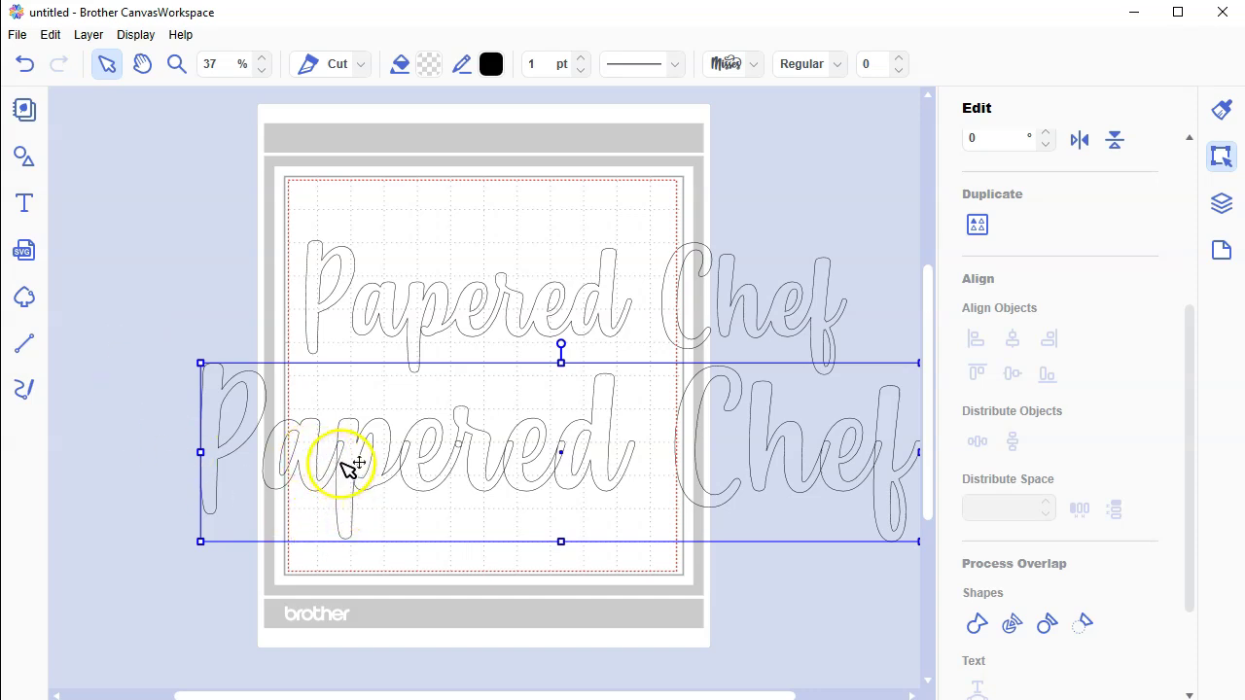
Zoom in closer on the Papered Chef letter outlines
click(269, 64)
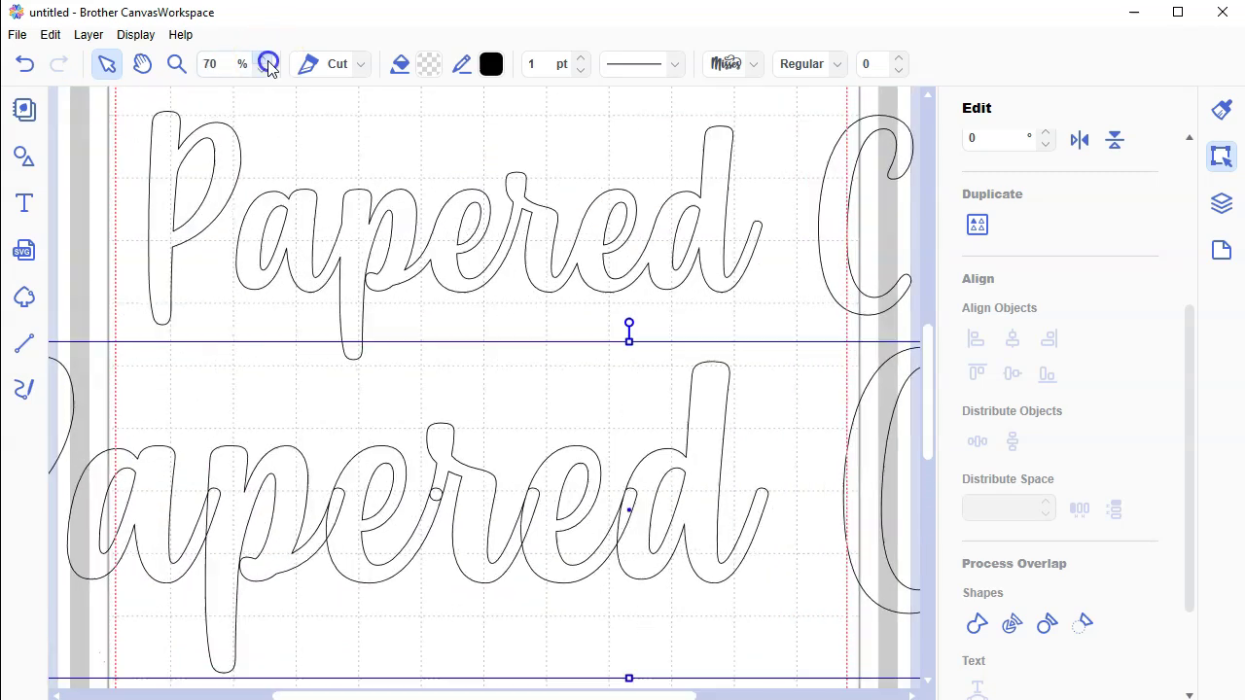
click(268, 64)
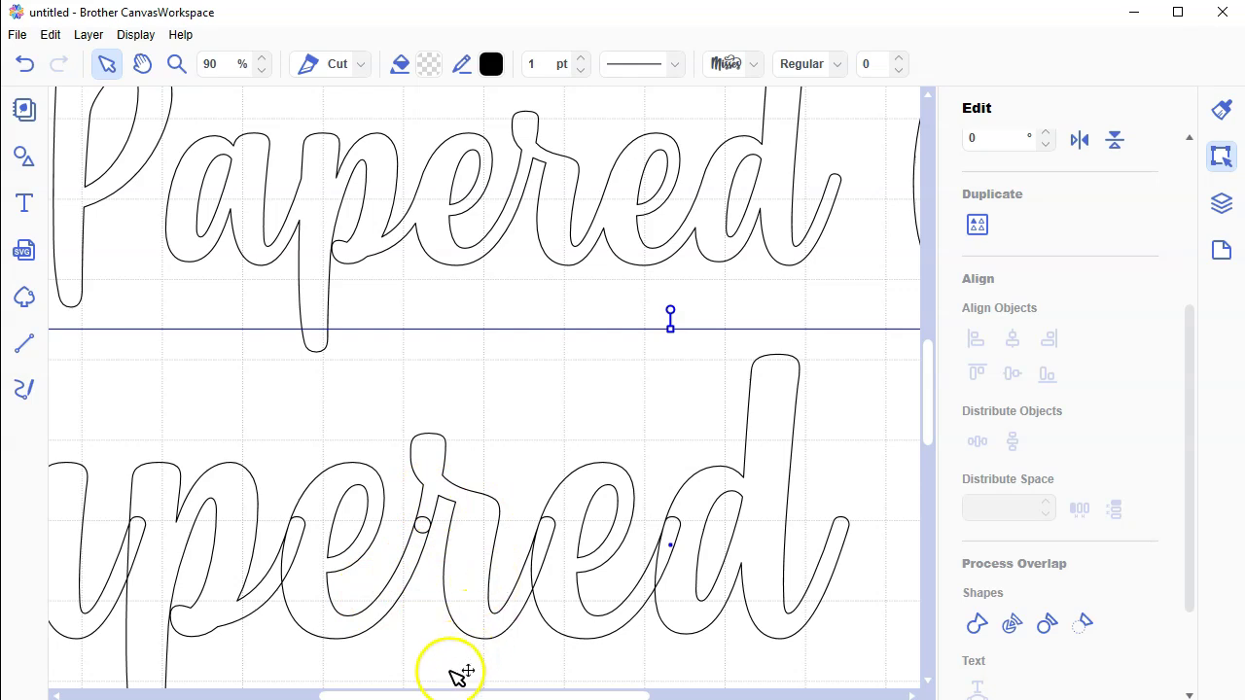
drag(442, 694, 334, 688)
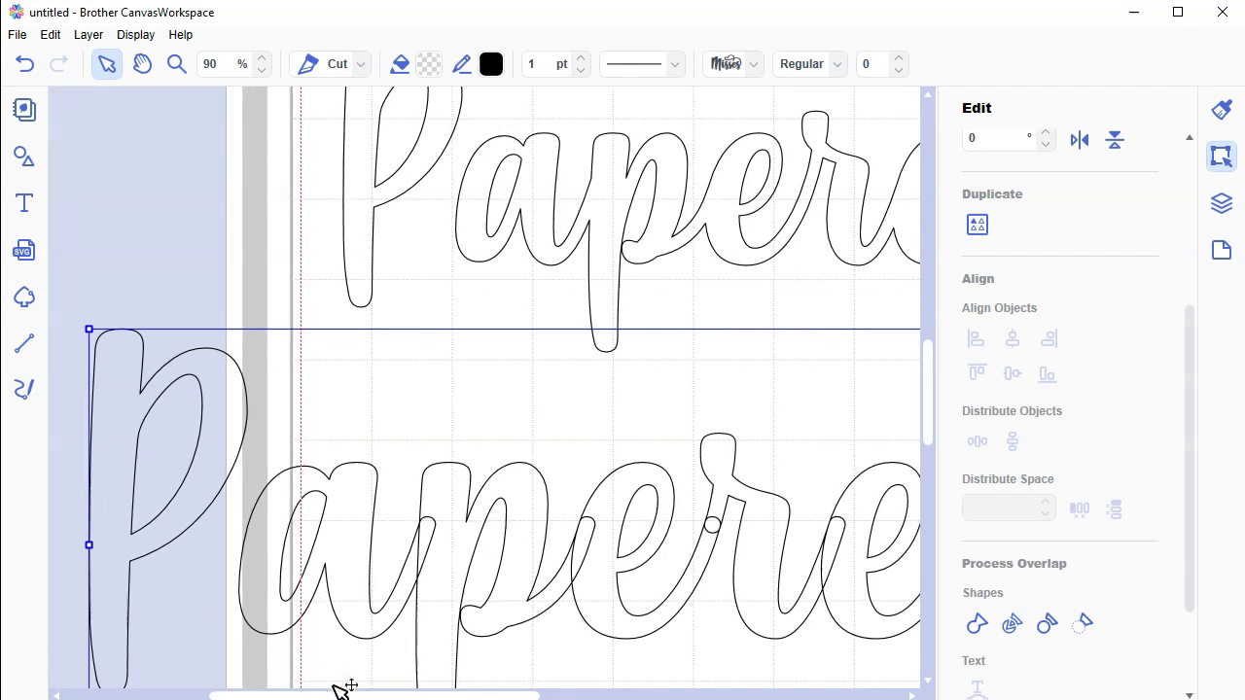
Weld the selected text shapes, deselect, and scroll right to view both 'Chef' ends
click(50, 34)
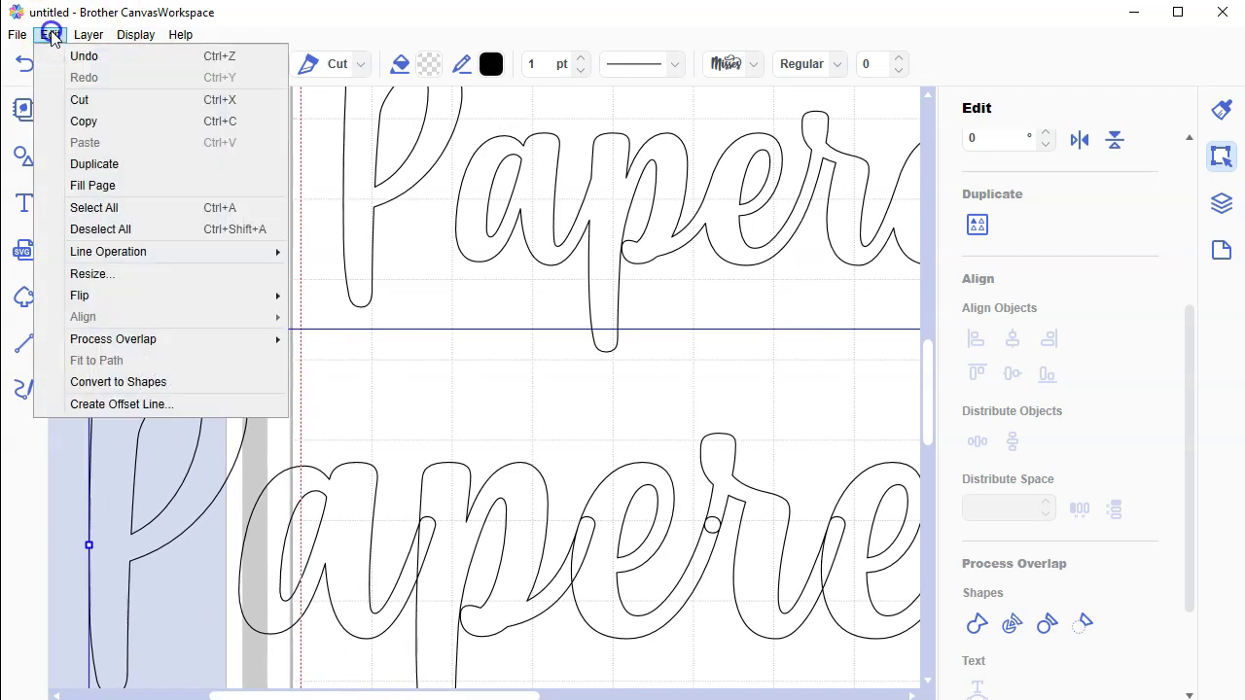
mouse_move(157, 338)
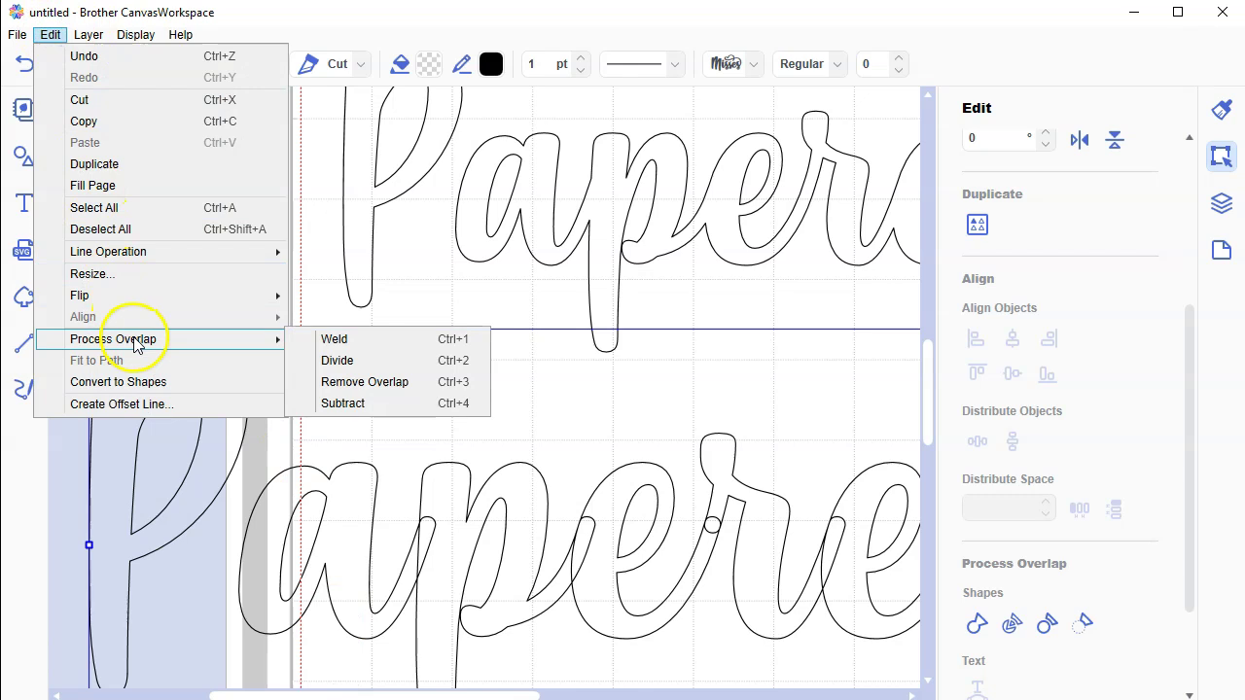
click(334, 342)
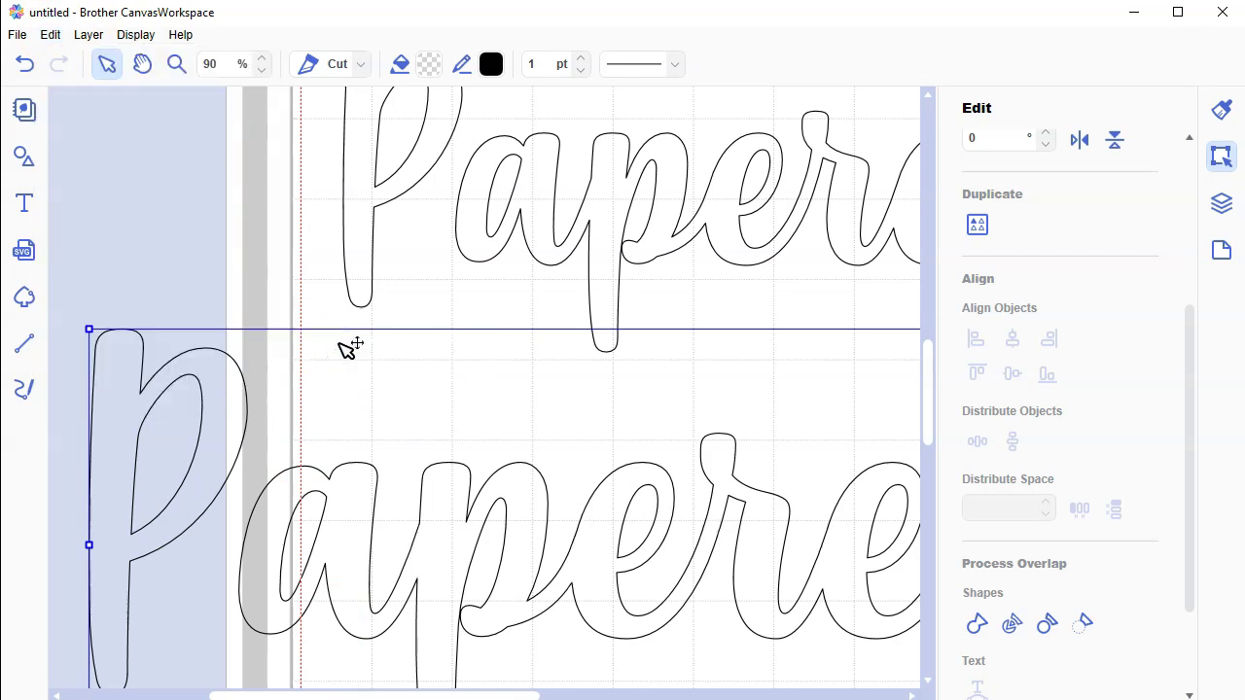
click(394, 398)
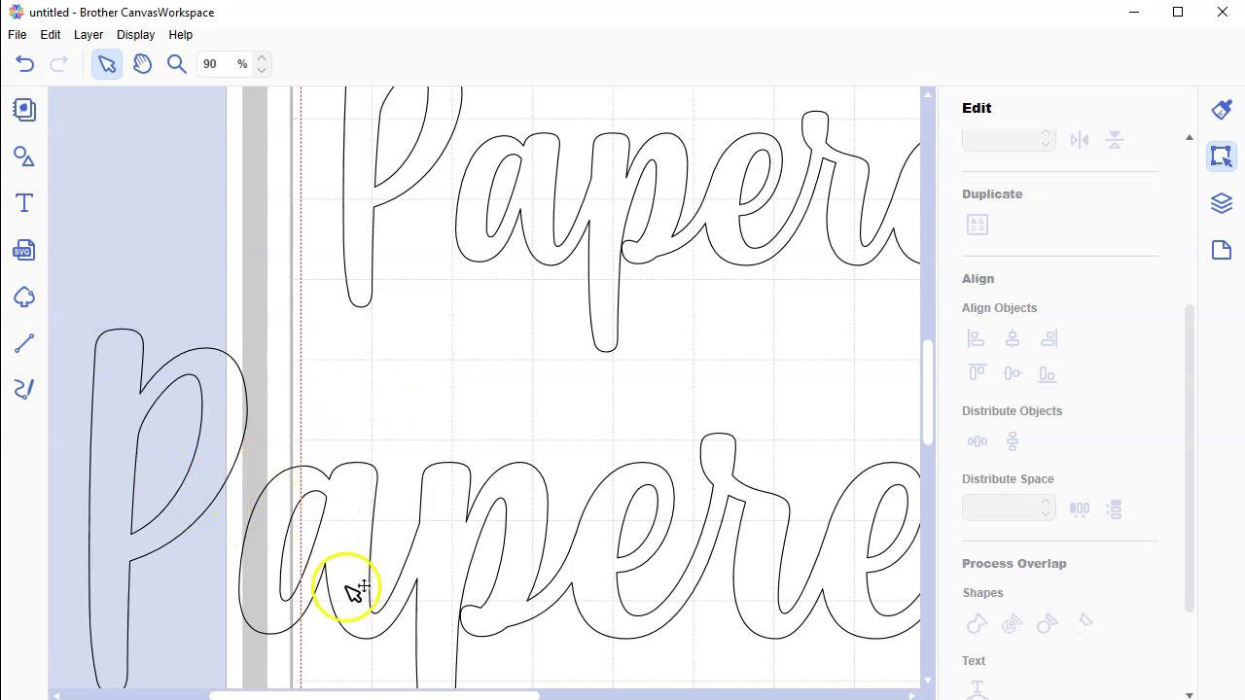
drag(298, 694, 639, 693)
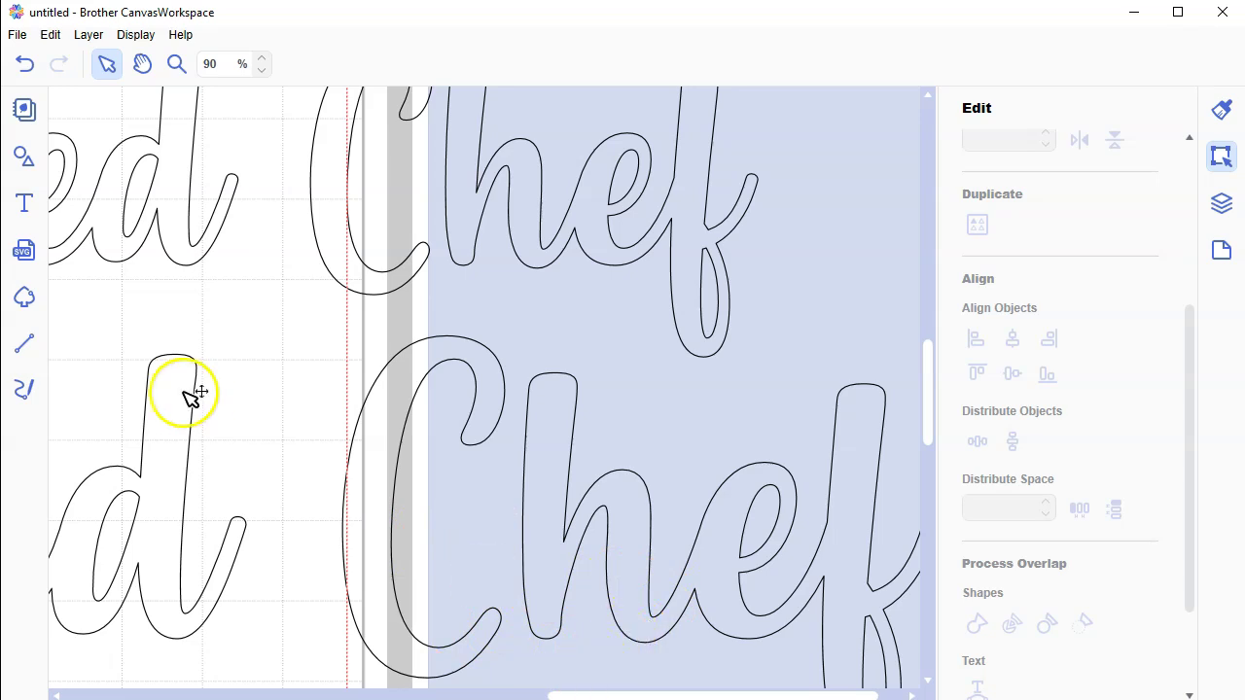
Zoom out to the whole mat, select only the lower Papered Chef line and delete it
click(264, 71)
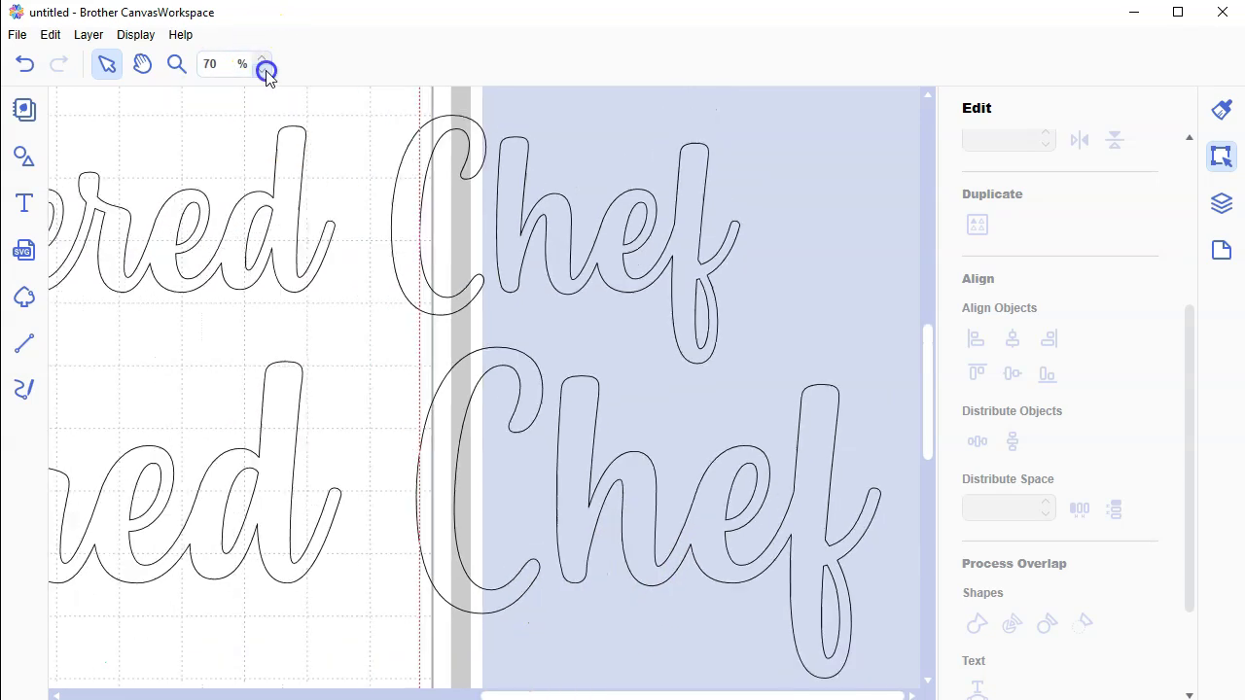
click(263, 71)
click(264, 71)
click(264, 71)
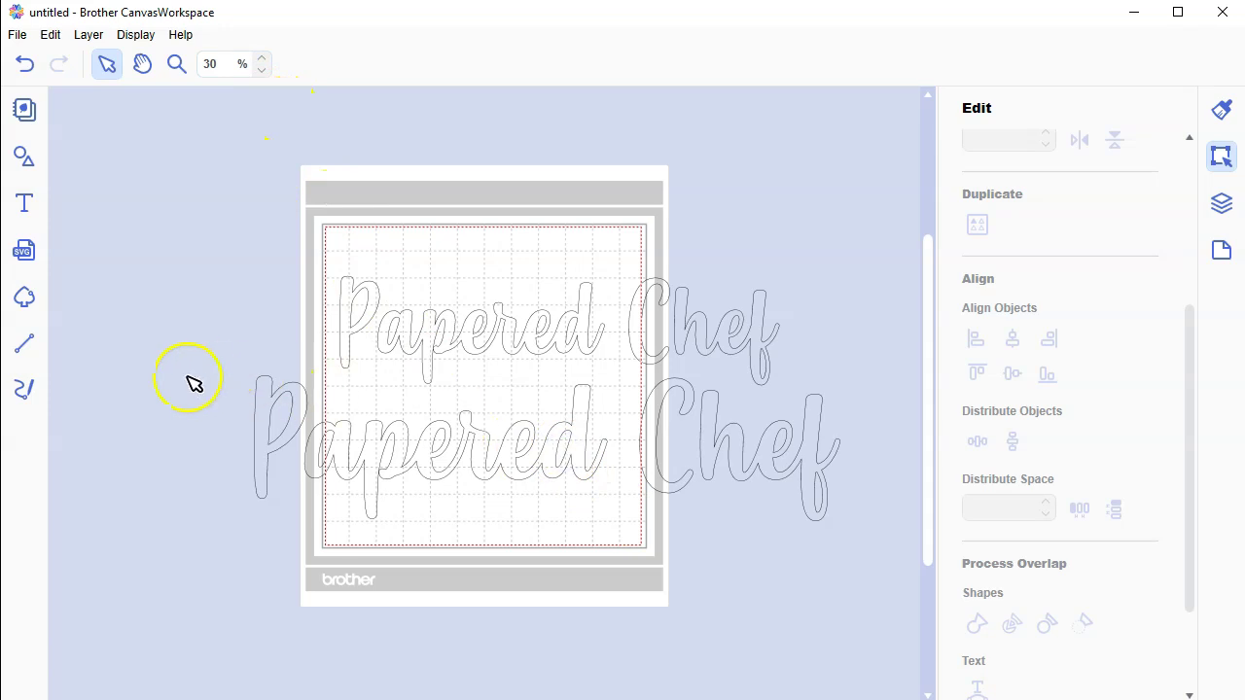
drag(187, 376, 545, 522)
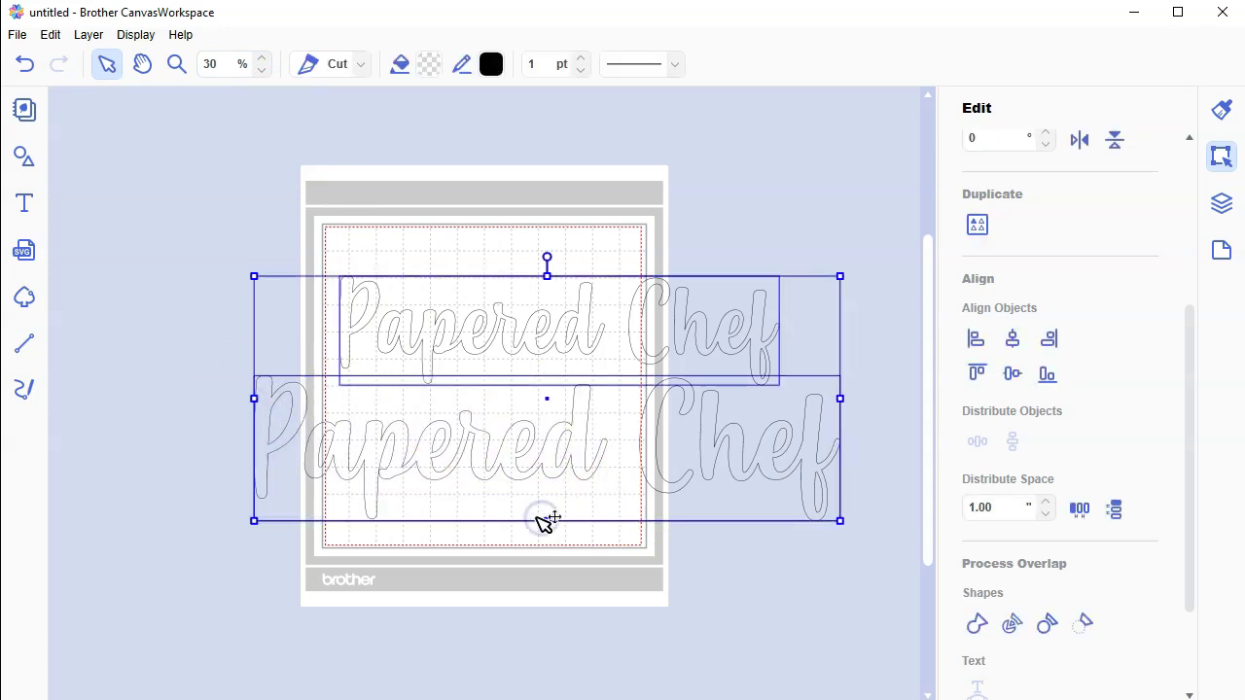
click(803, 605)
drag(859, 570, 331, 469)
key(Delete)
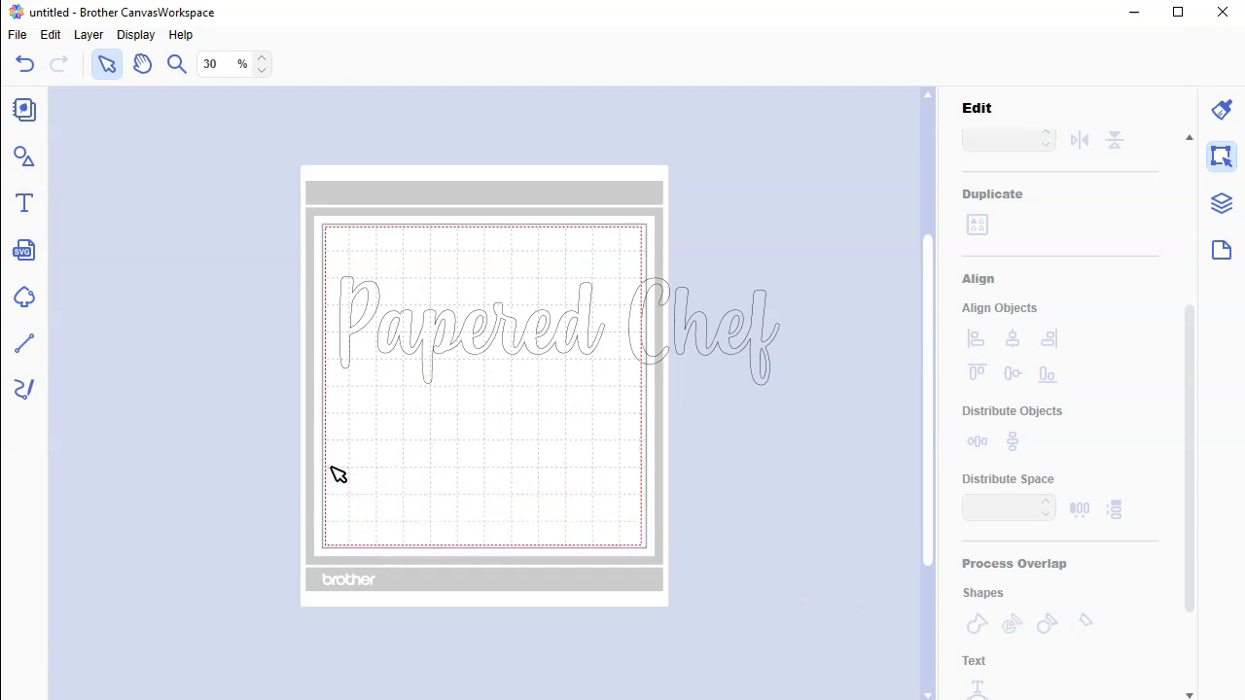
click(160, 314)
Select all, change the width from 16.26 to 11.5 inches, and try filling the mat with copies
click(50, 36)
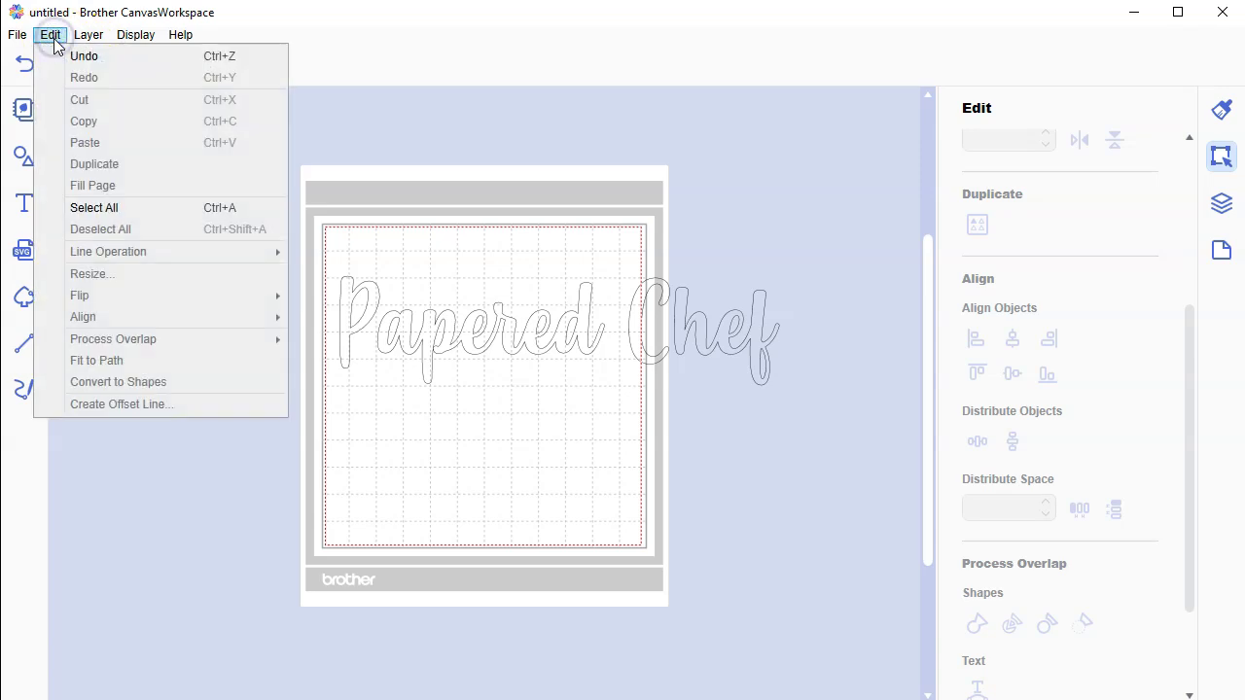
click(416, 349)
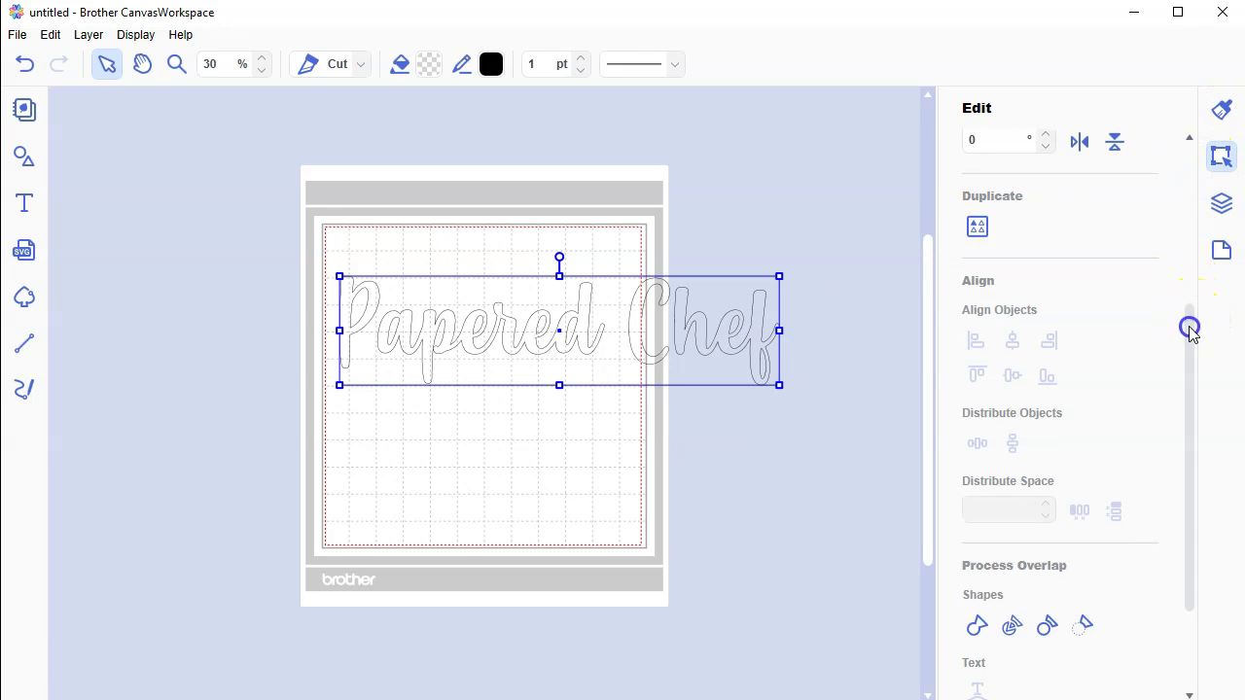
drag(1188, 325, 1218, 131)
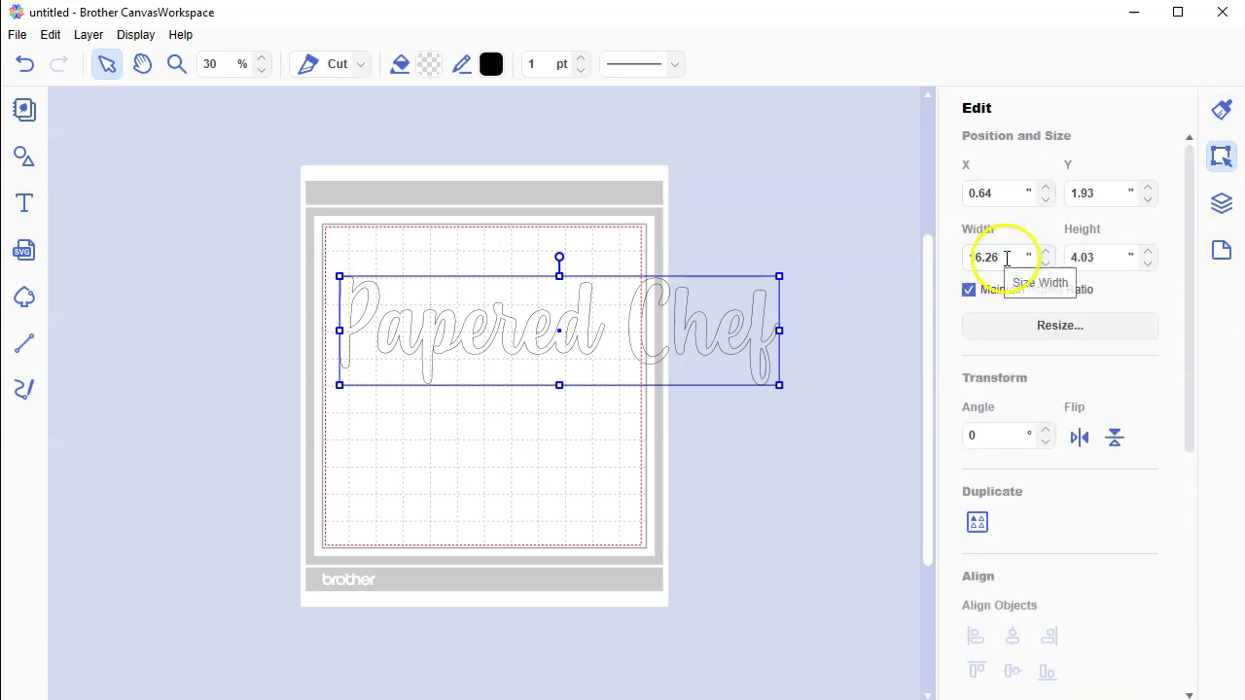
drag(1014, 256, 948, 263)
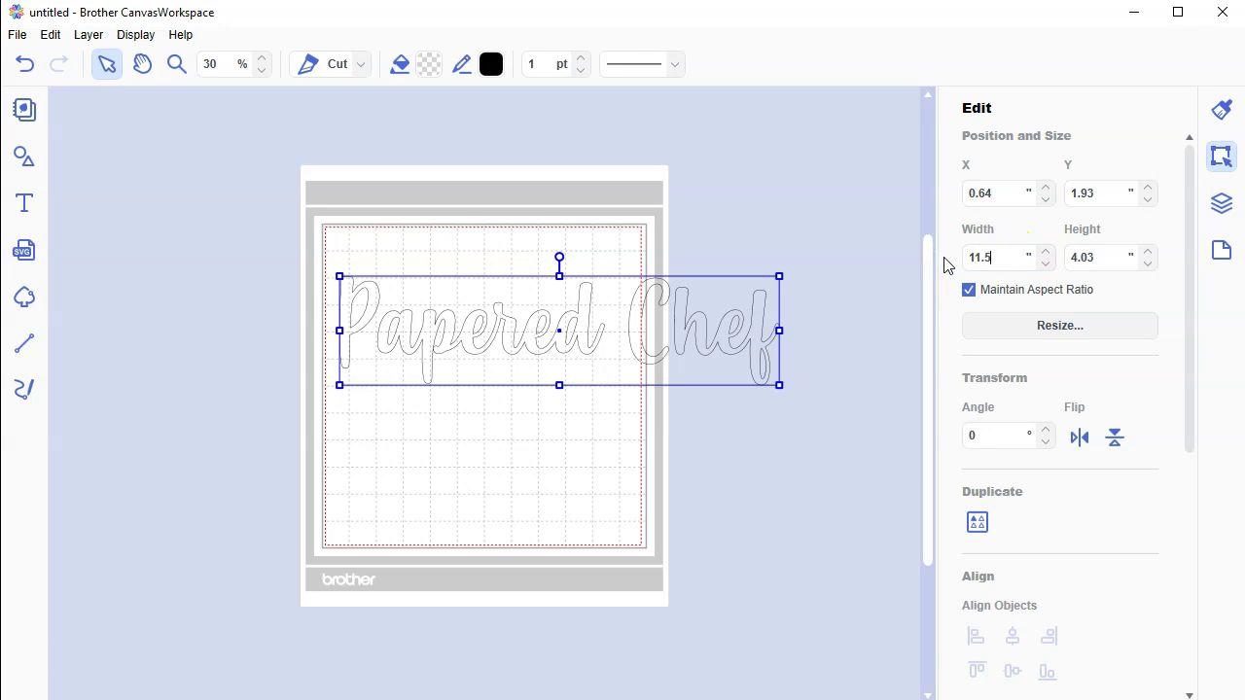
key(Return)
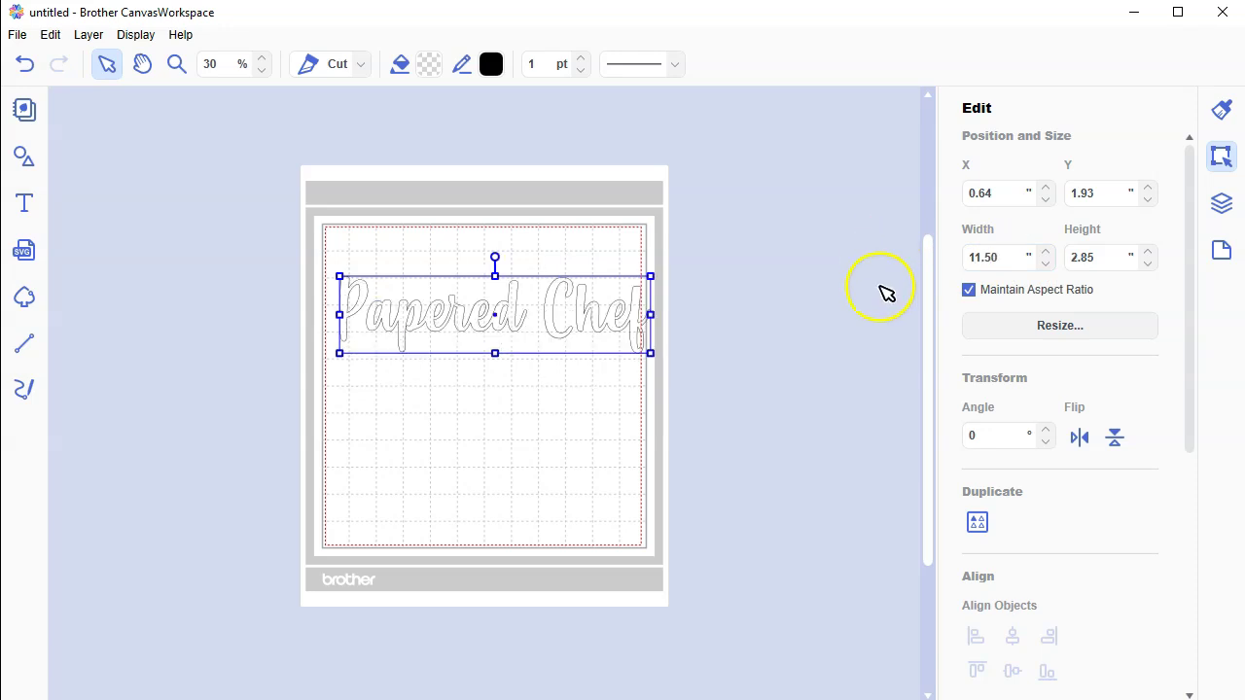
click(976, 523)
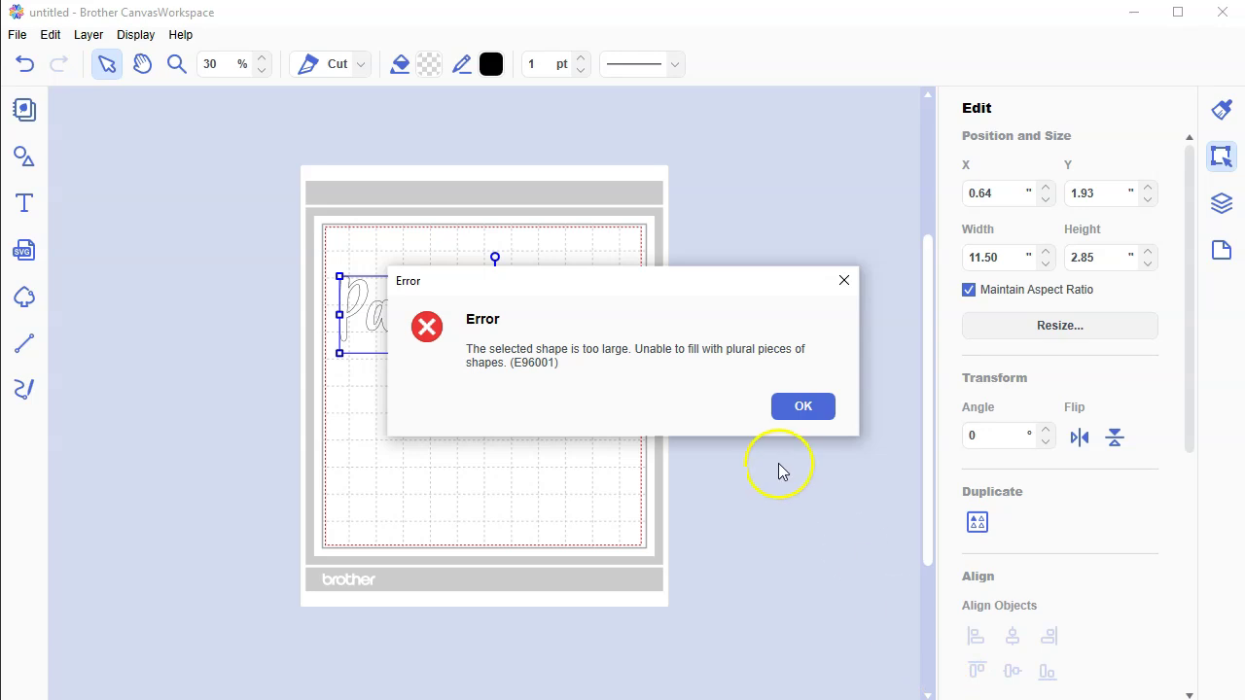
Dismiss the too-large error and place the lettering at X 0.20, Y 0.20 inches
click(809, 408)
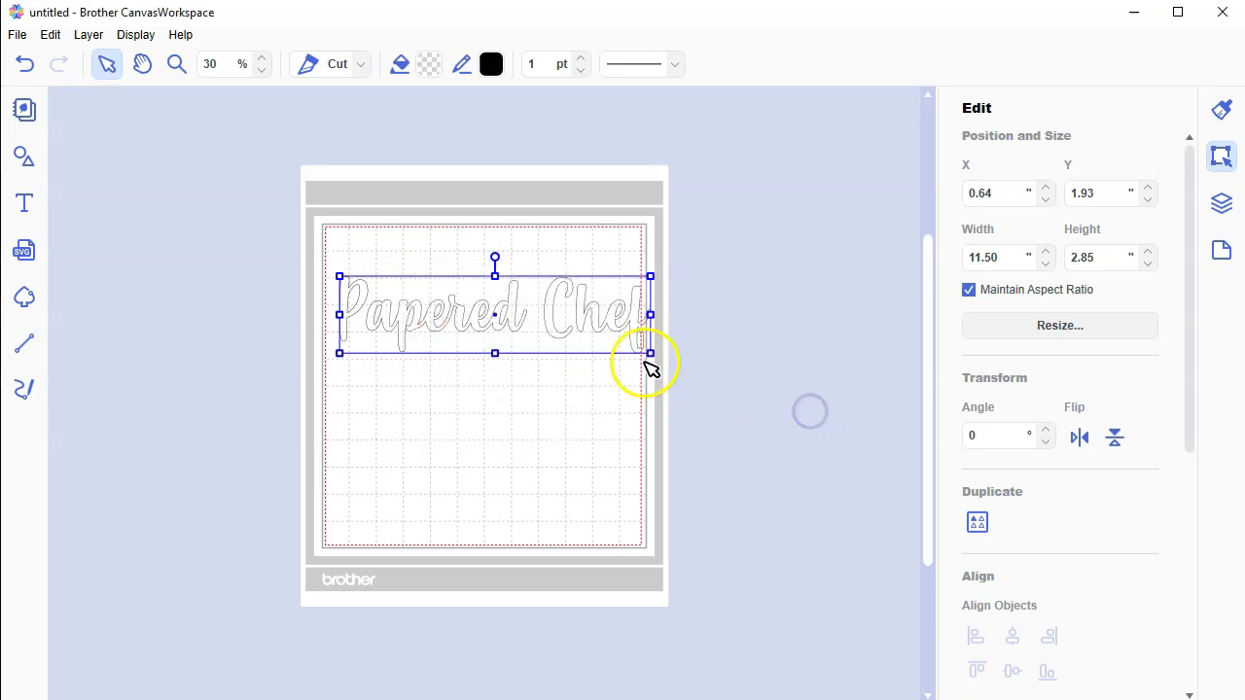
click(576, 310)
drag(576, 307, 570, 256)
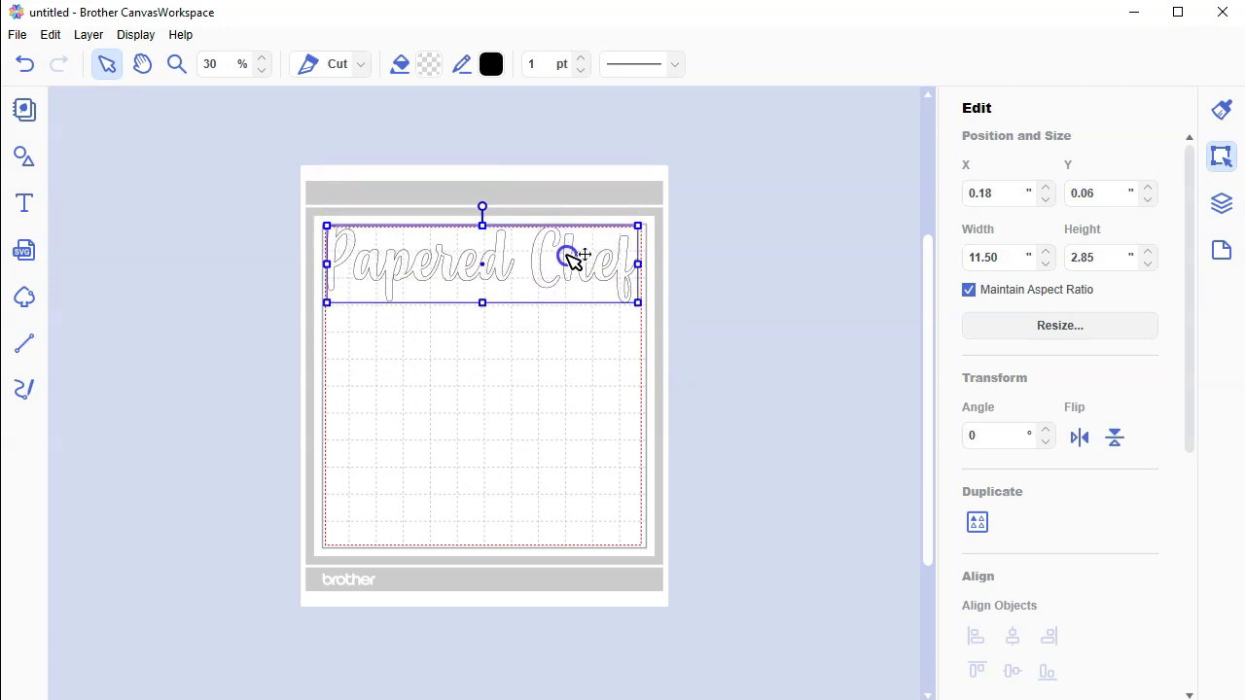
key(Down)
key(Down)
key(Down)
key(Down)
key(Down)
key(Down)
key(Down)
key(Down)
key(Down)
key(Down)
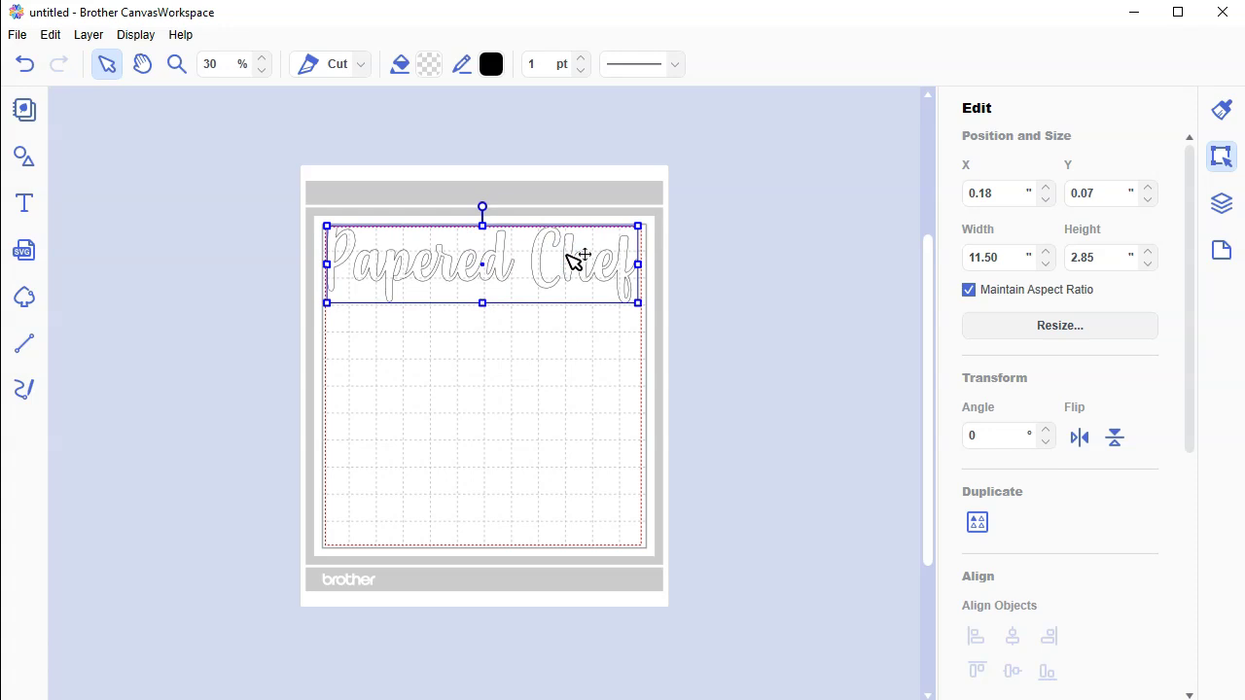
key(Down)
key(Down)
key(Down)
key(Down)
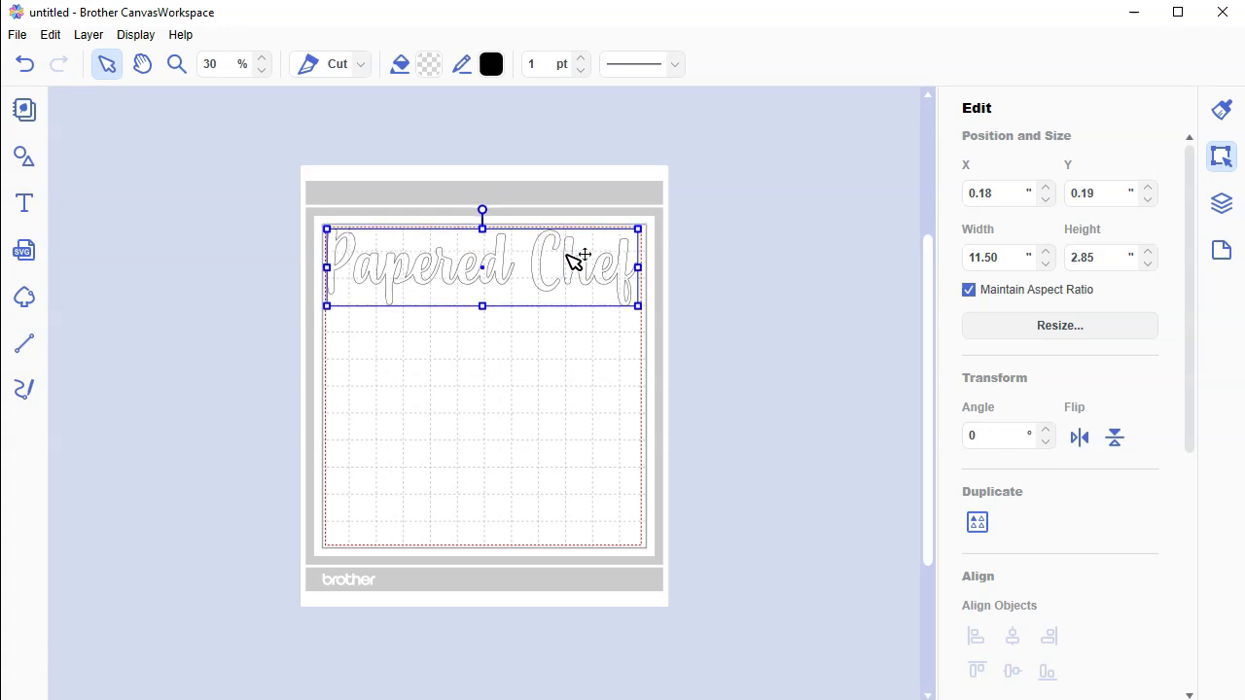
key(Right)
key(Right)
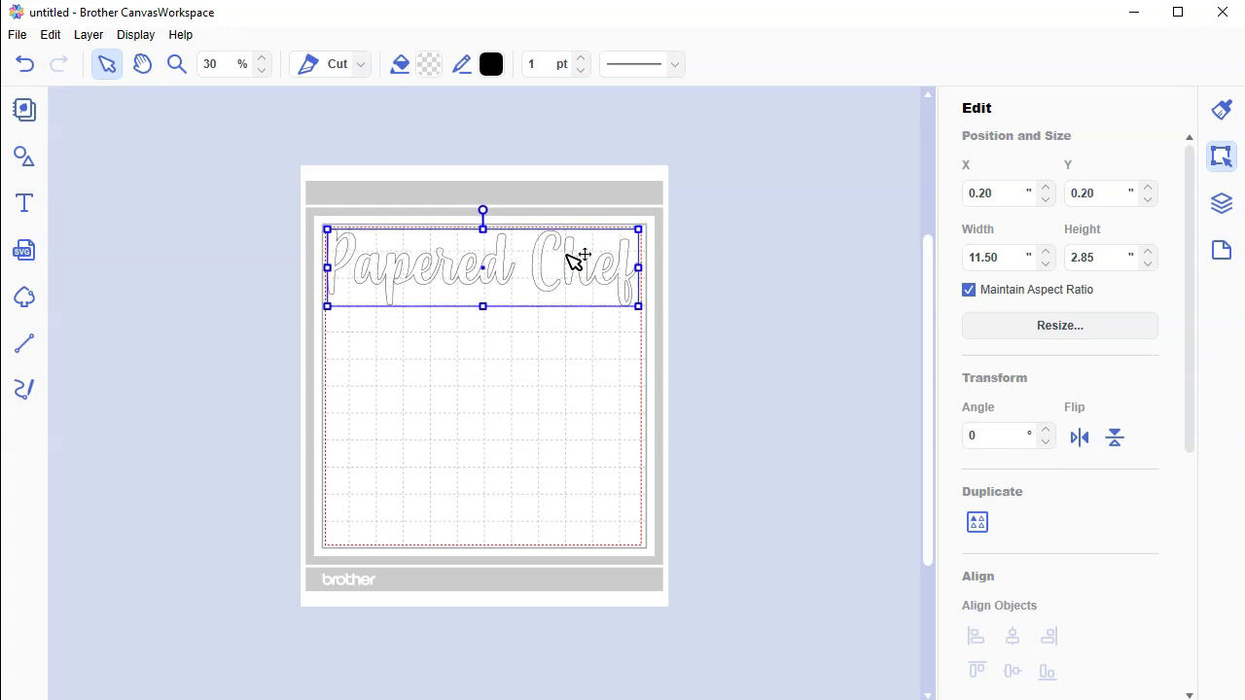
click(729, 244)
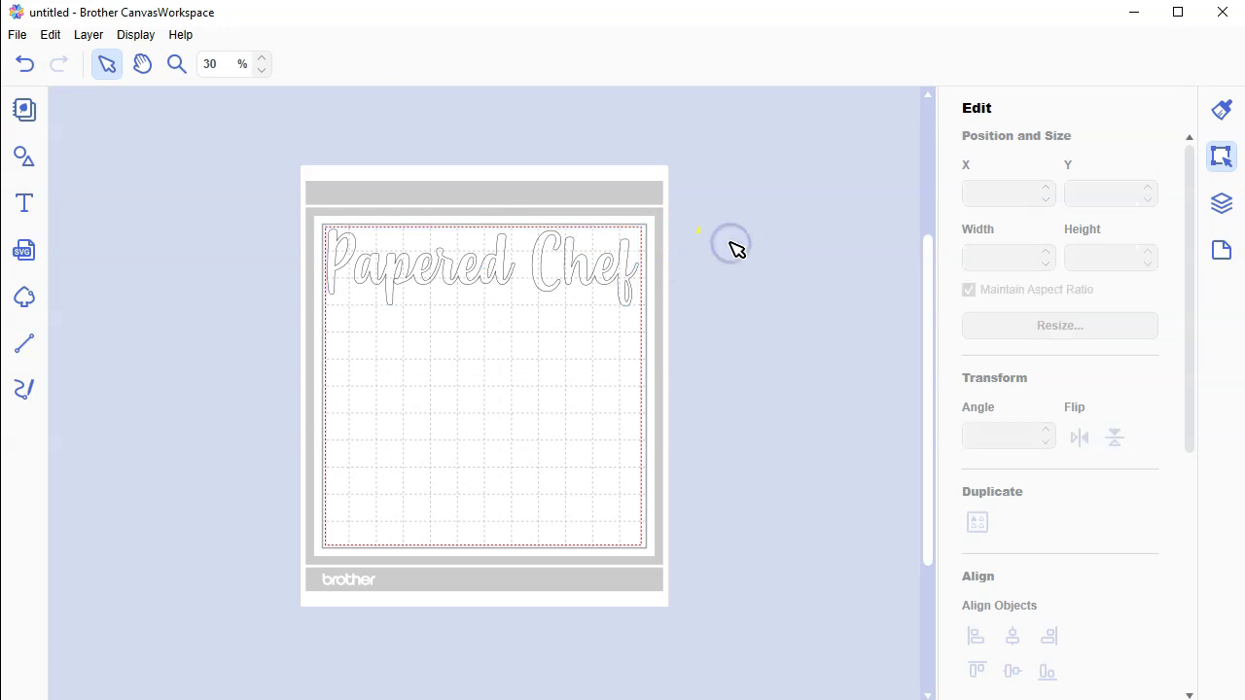
Change the lettering width from 11.50 to 11.25 inches, then fill the page with three stacked copies
click(625, 261)
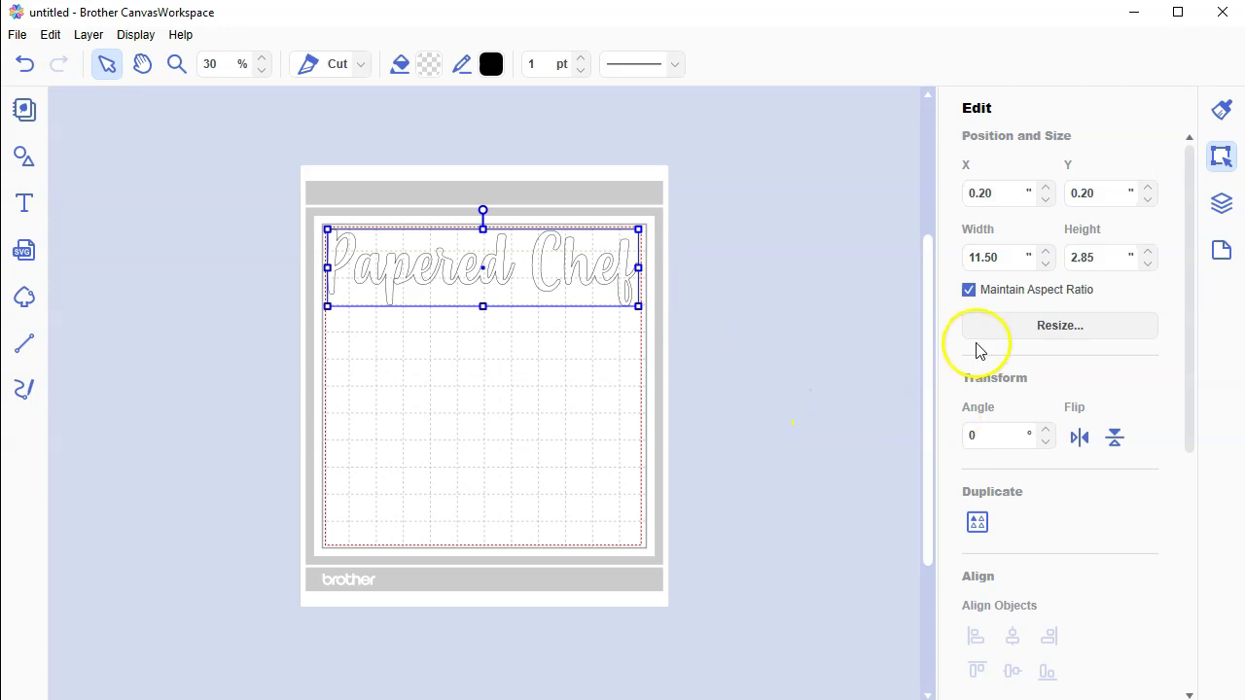
drag(1004, 258, 988, 259)
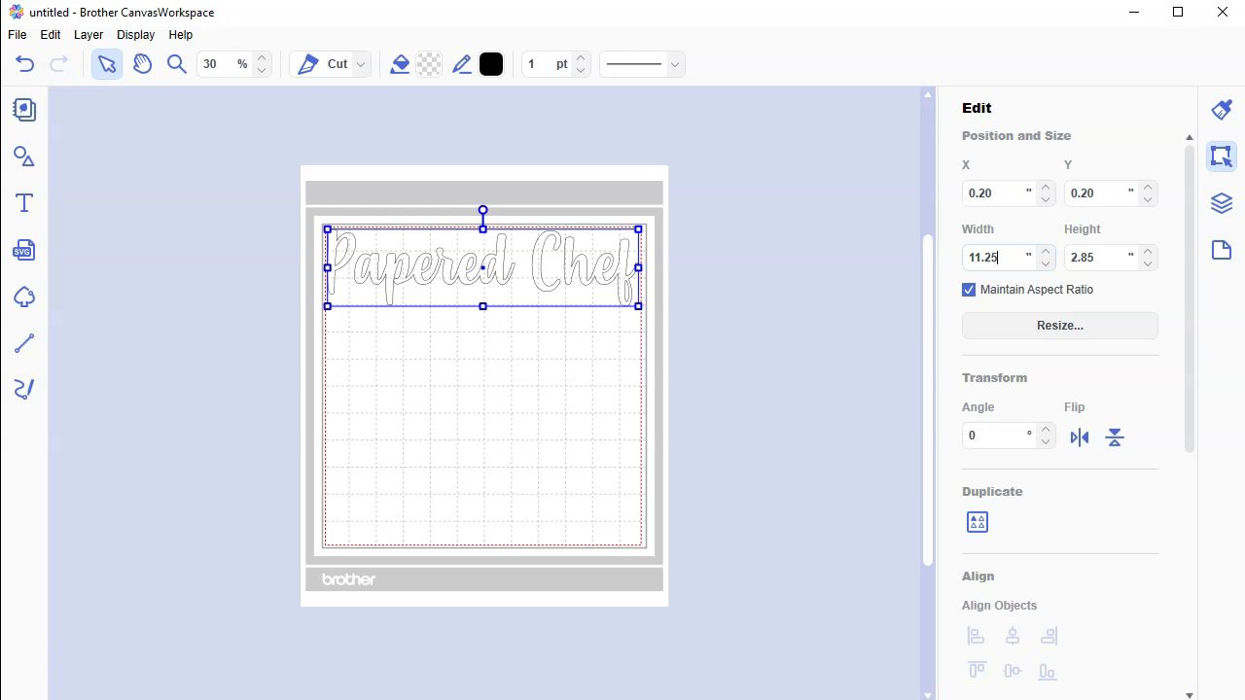
text(25)
key(Return)
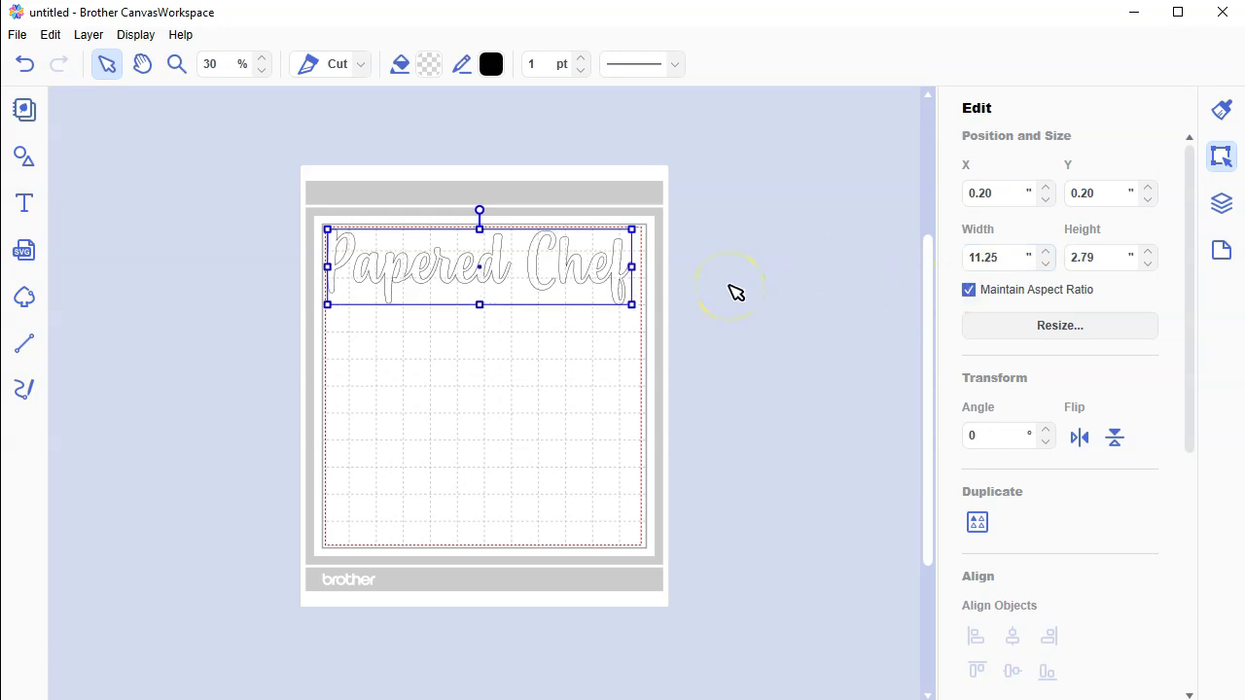
click(975, 524)
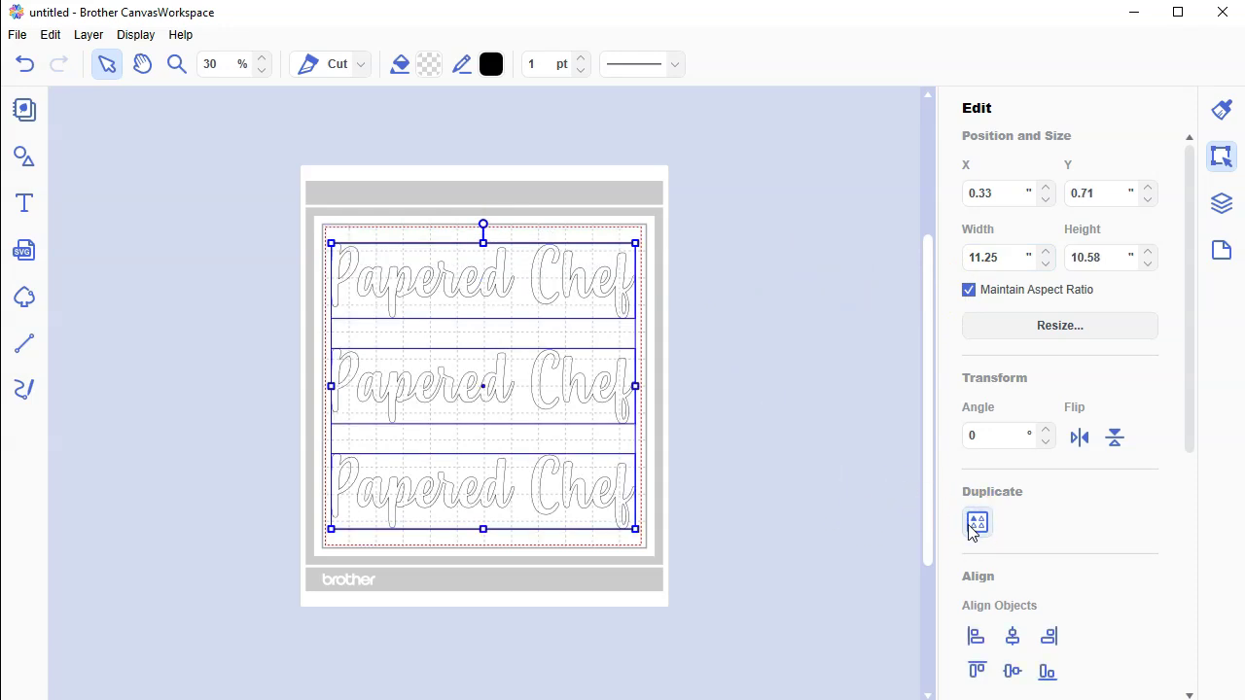
Restack the three Papered Chef lines tightly near the mat's top edge
click(834, 458)
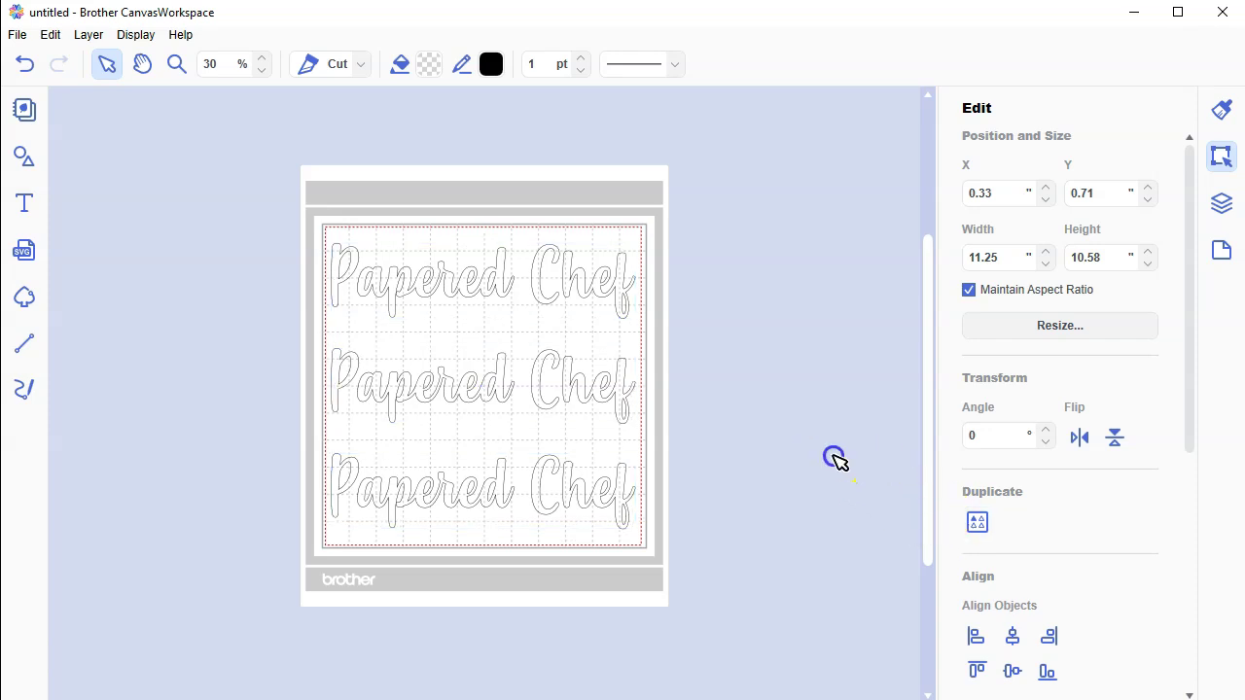
click(589, 286)
click(588, 285)
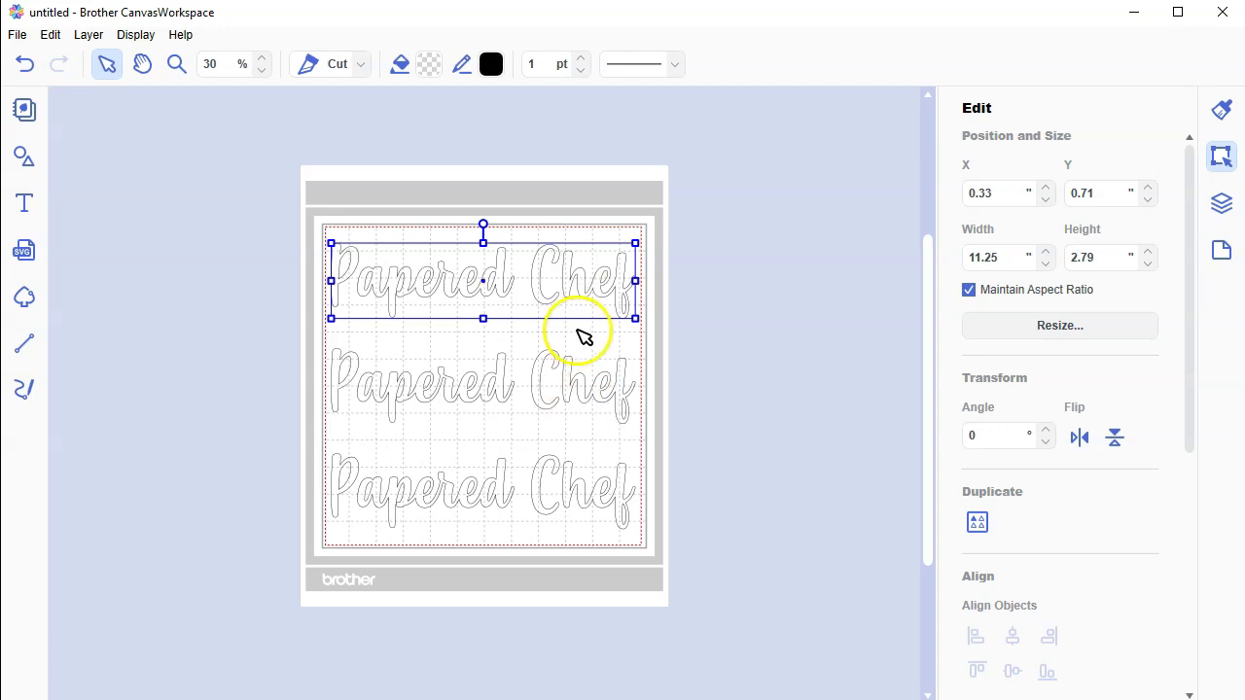
drag(572, 284, 572, 271)
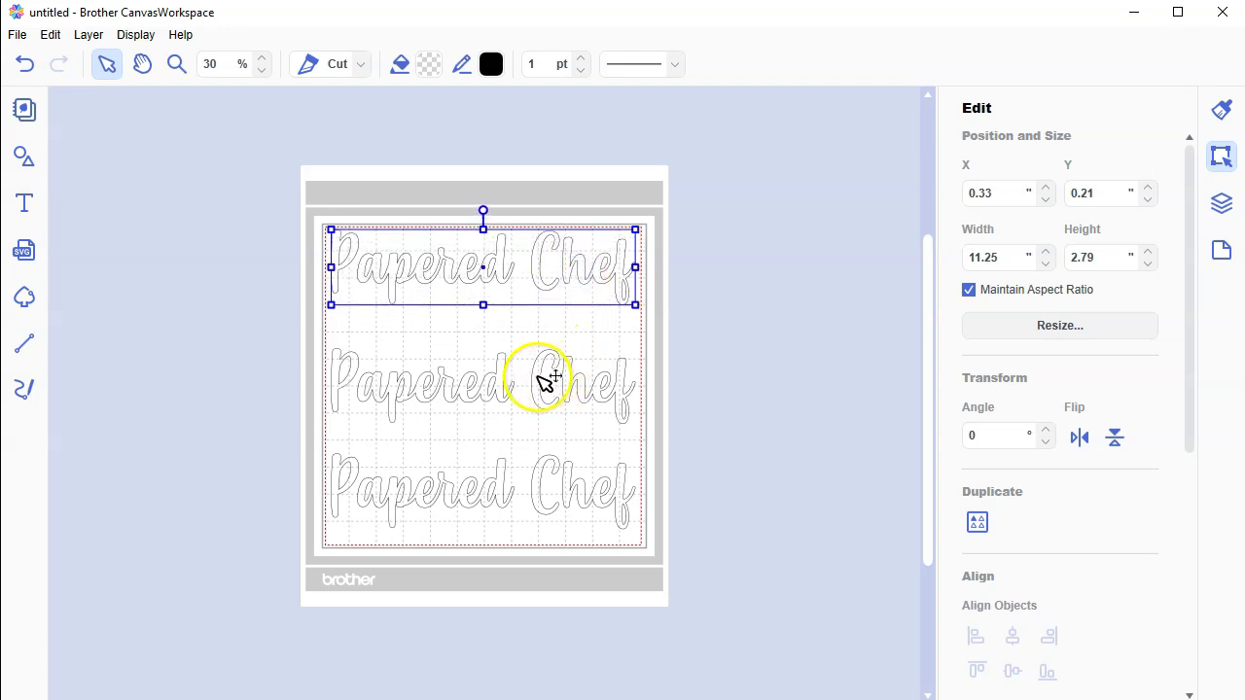
drag(551, 378, 545, 327)
click(544, 454)
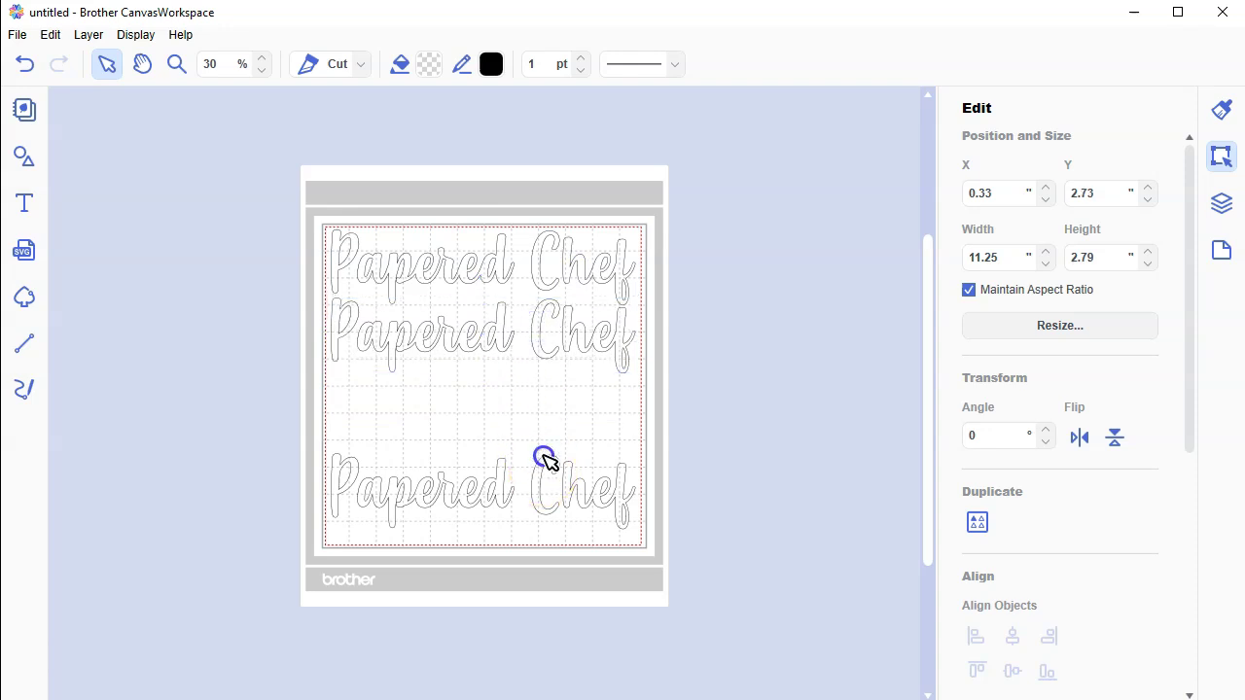
click(545, 459)
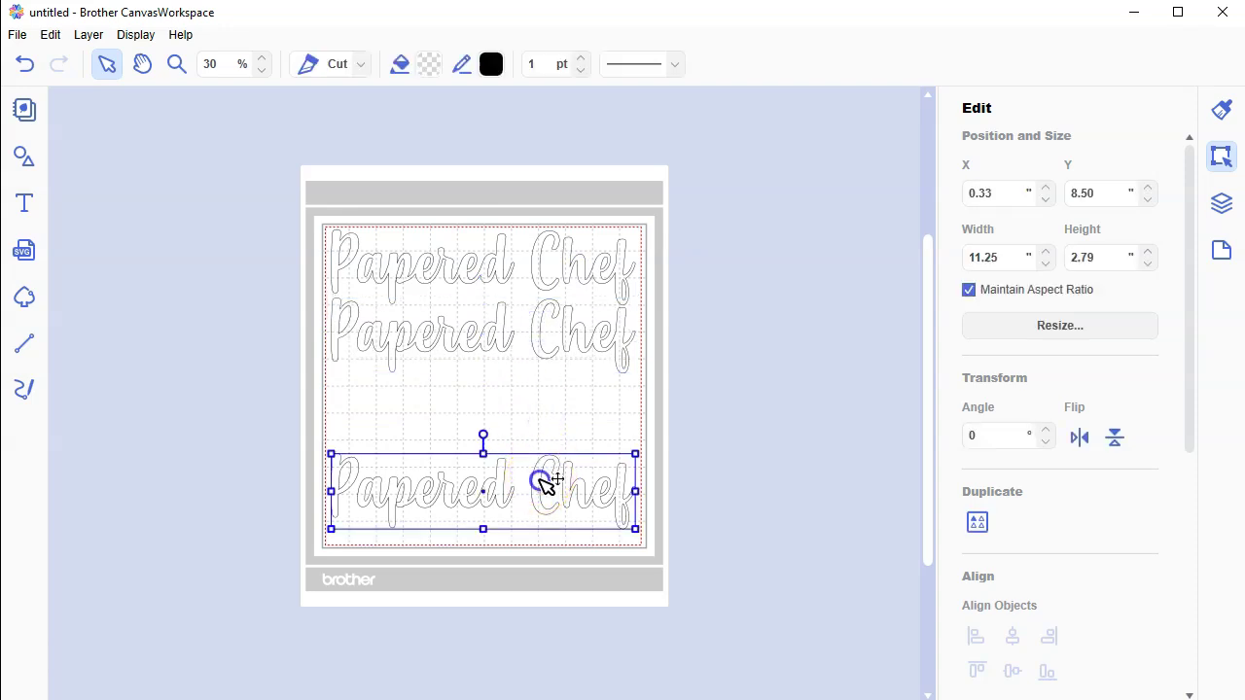
drag(543, 478, 542, 396)
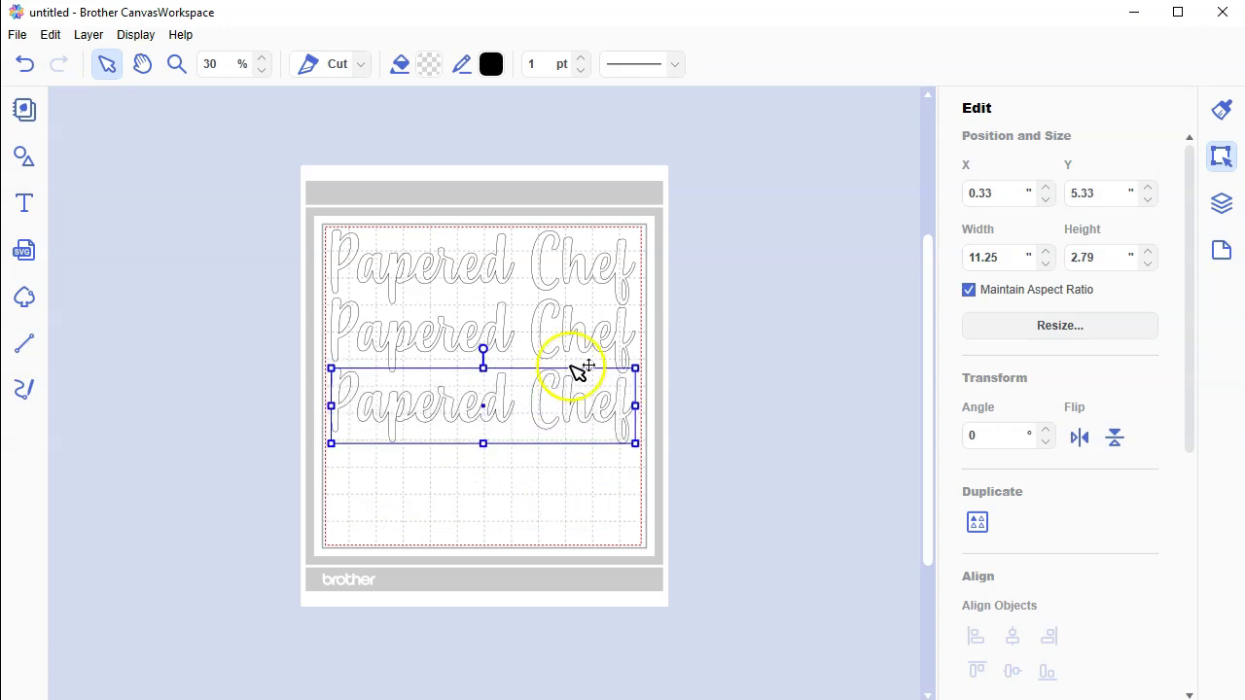
Duplicate the top two Papered Chef rows and move the copies to the mat's bottom
drag(696, 336, 467, 234)
right_click(466, 237)
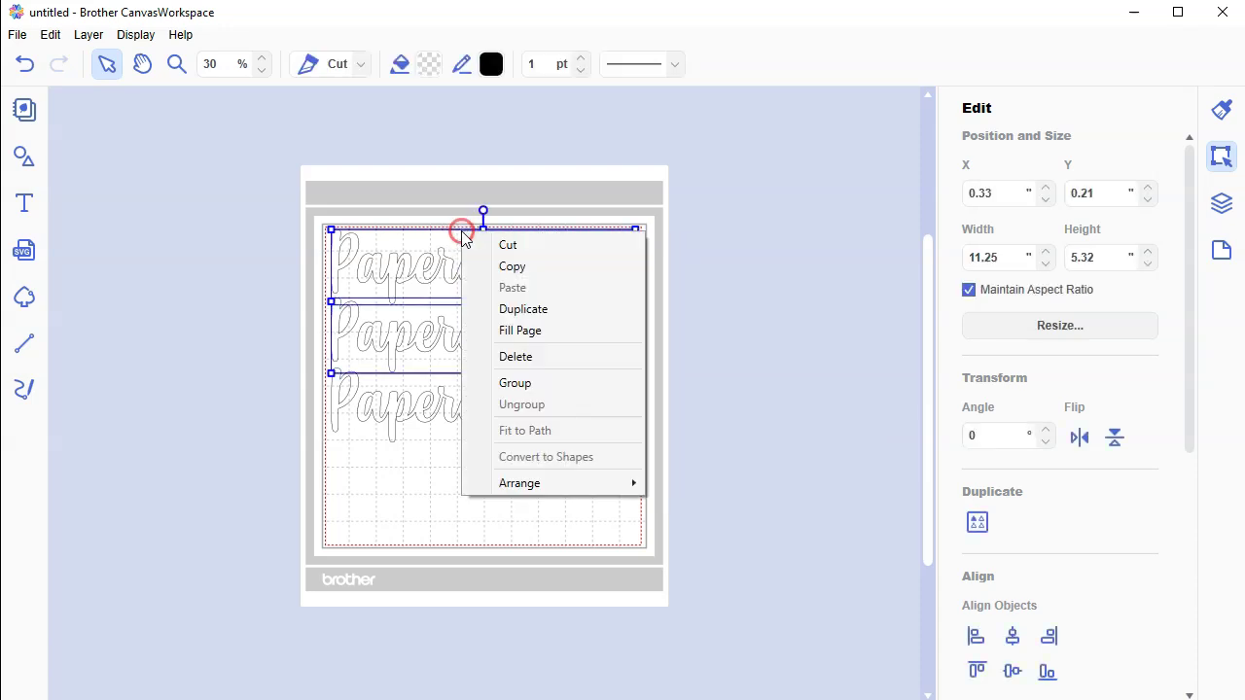
click(492, 311)
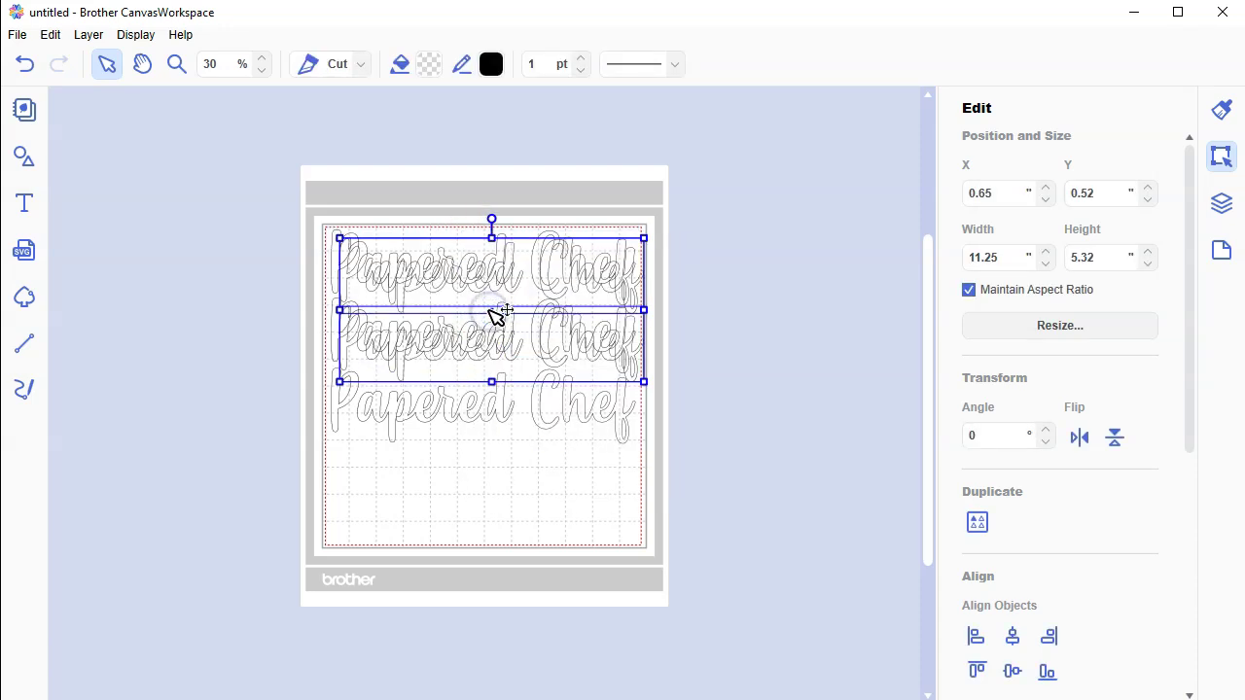
click(519, 290)
drag(518, 290, 514, 480)
Delete the extra copy hanging off the mat's bottom and select all four rows
click(735, 421)
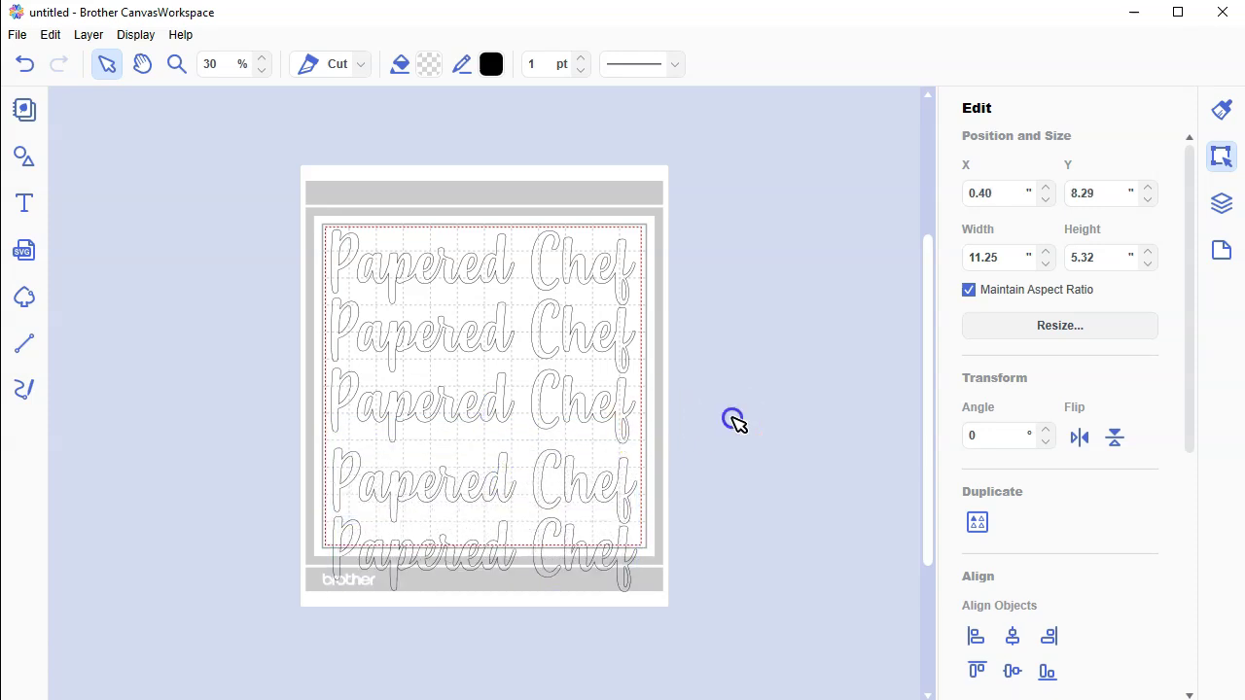
drag(660, 565, 398, 597)
key(Delete)
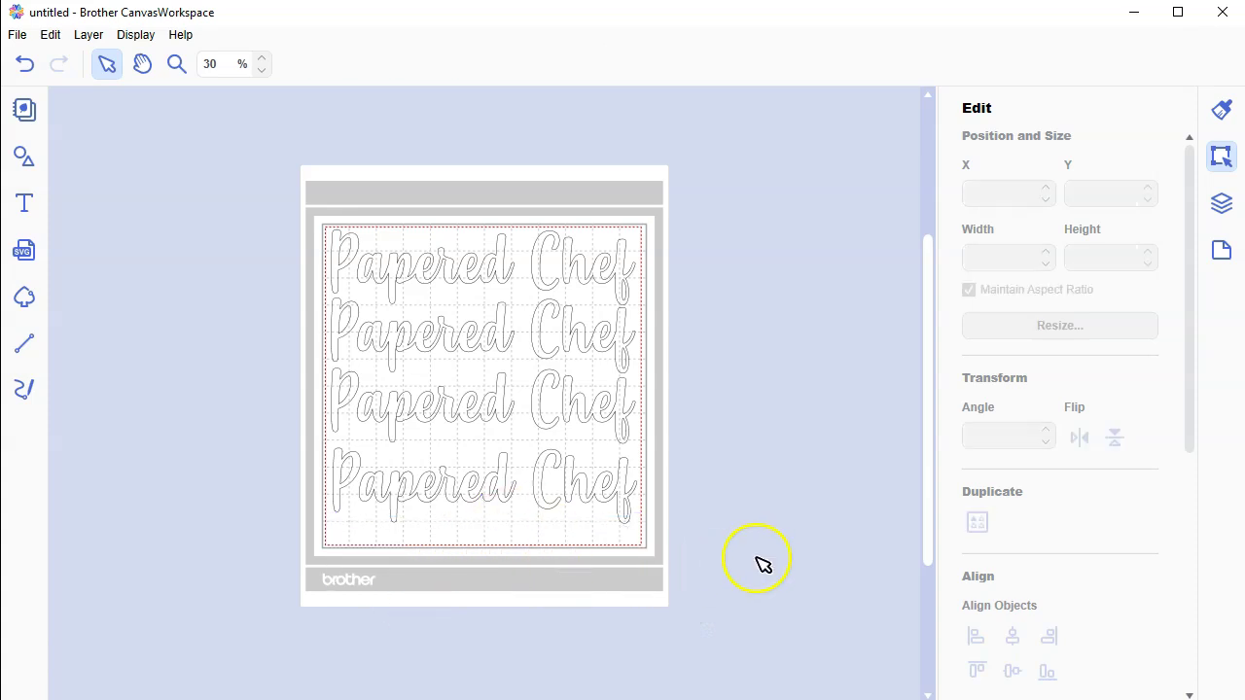
drag(329, 215, 328, 194)
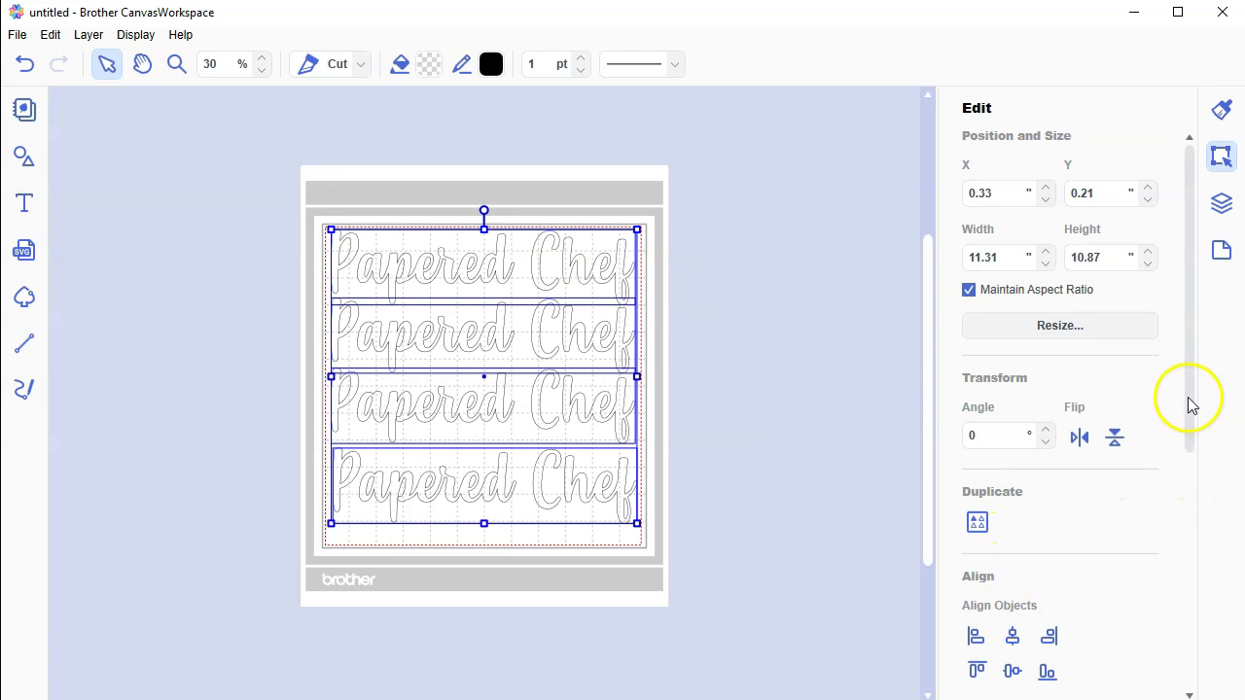
Distribute the four Papered Chef rows vertically and align them to centre, then deselect
drag(1190, 407, 1200, 506)
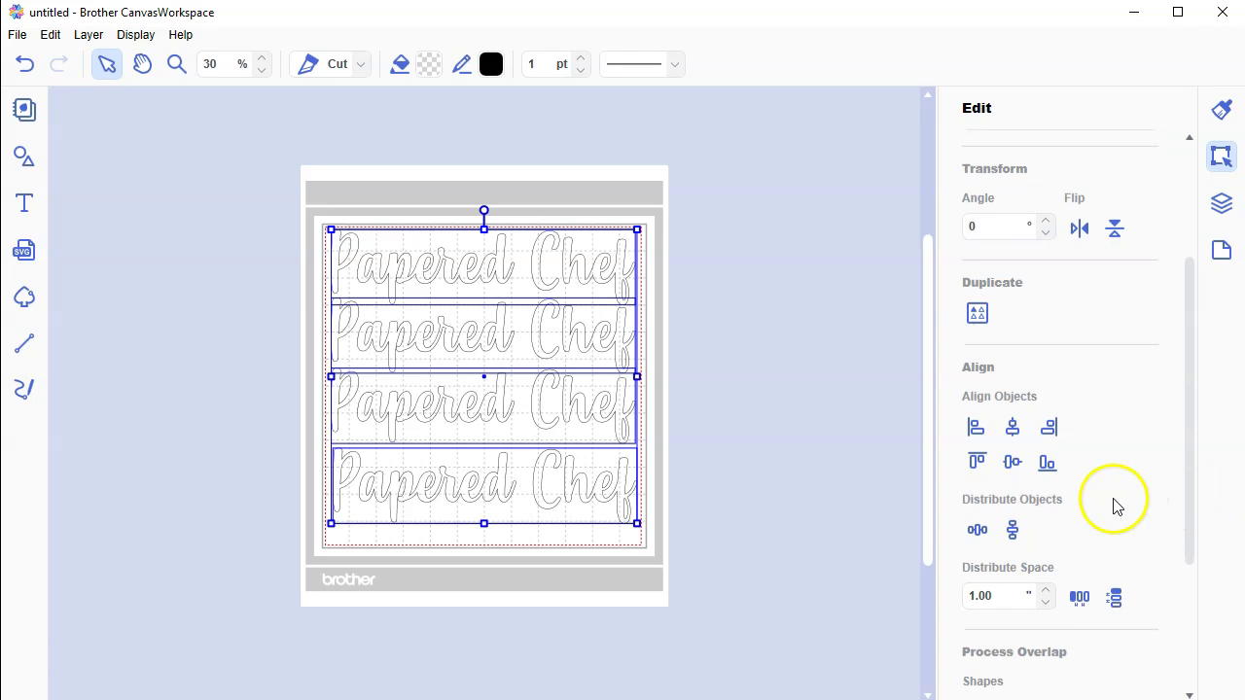
click(1013, 537)
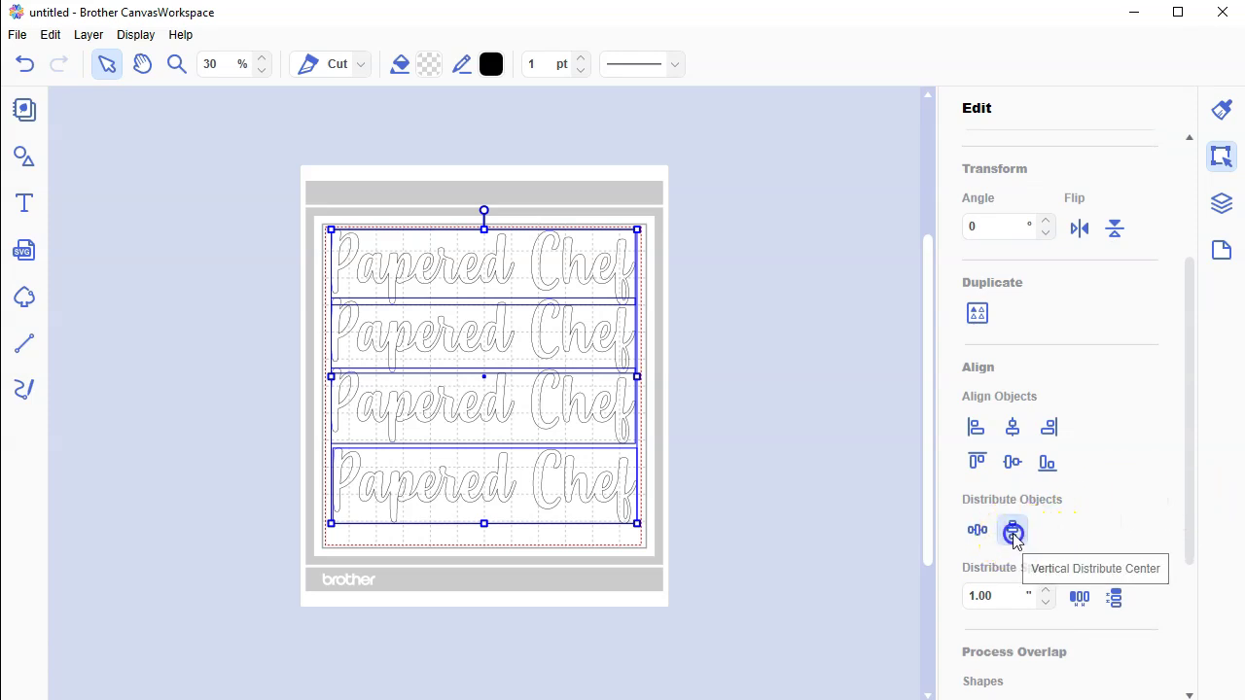
click(1013, 427)
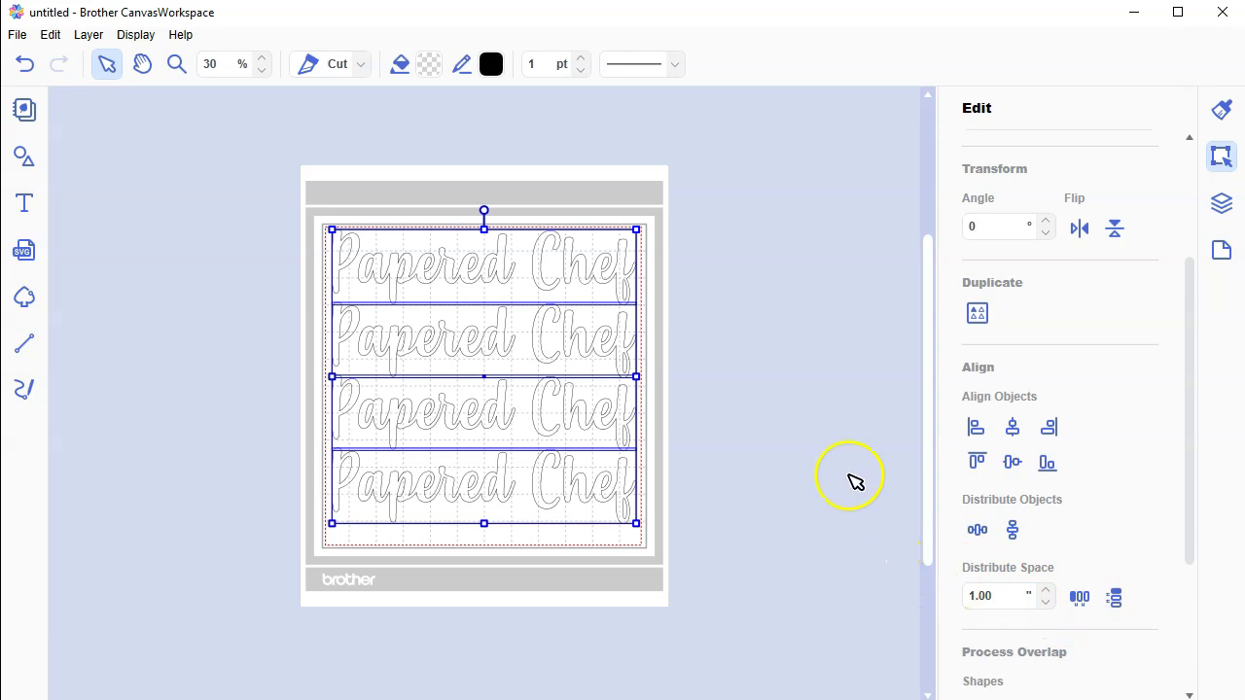
click(552, 286)
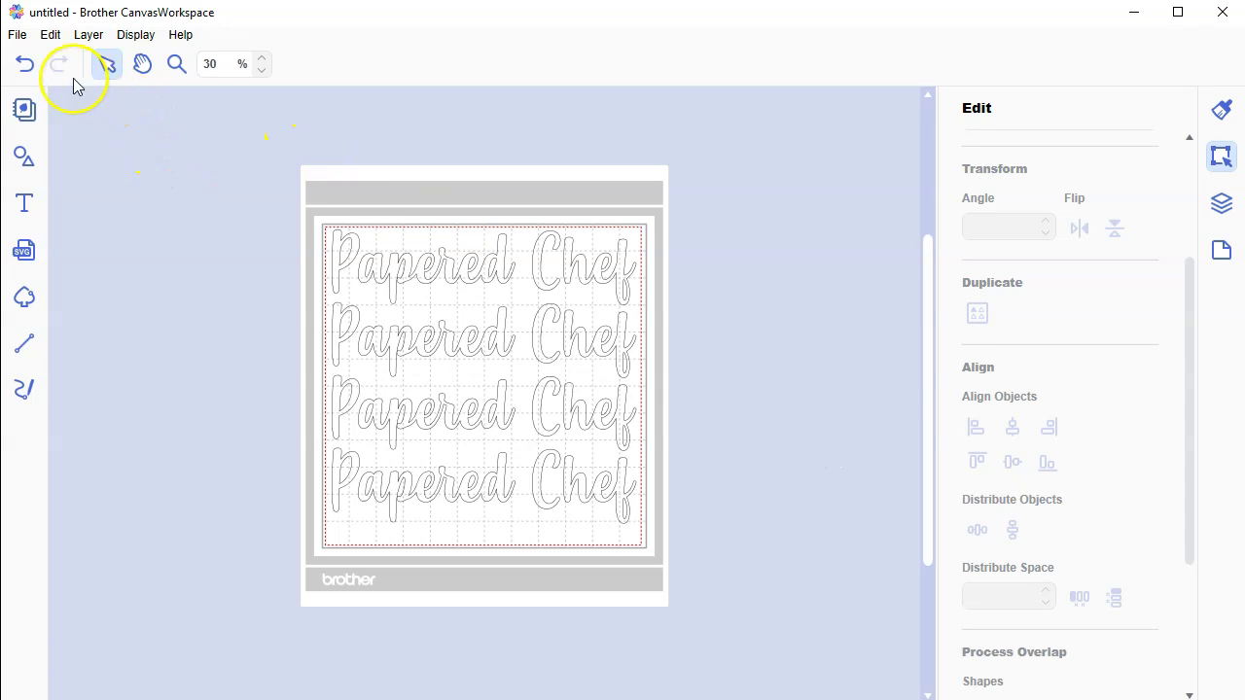
Transfer the four-row mat as an FCM file via the internet and confirm
click(16, 37)
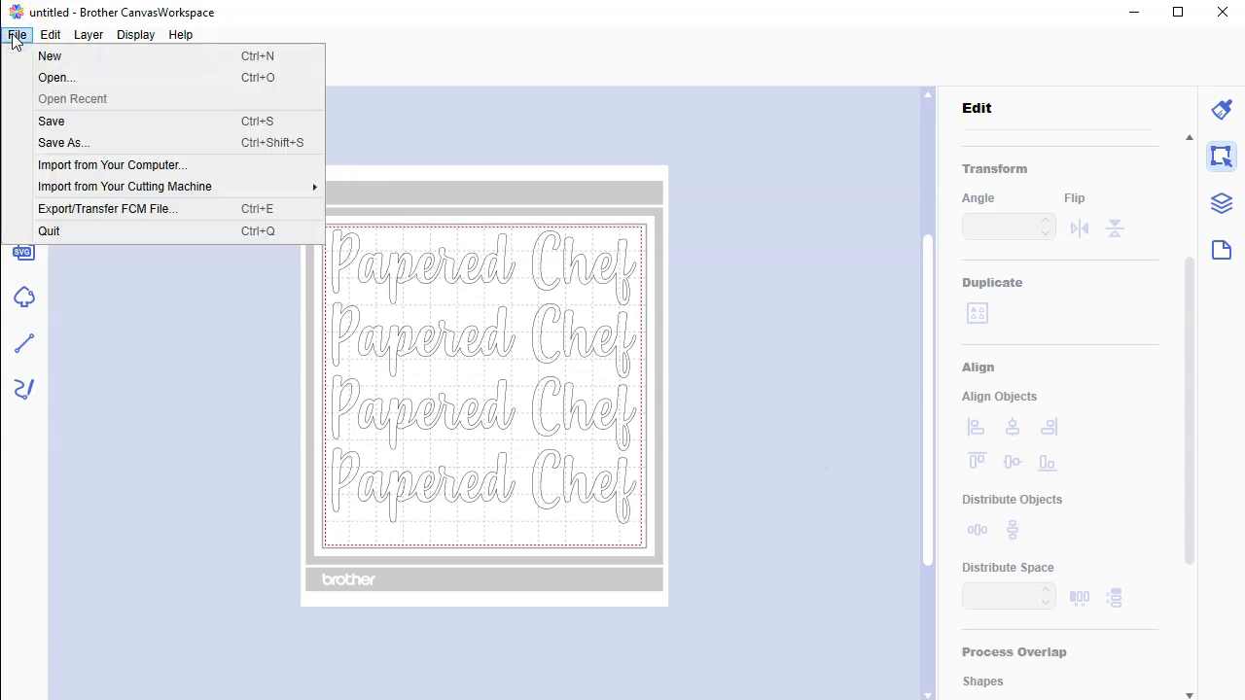
click(102, 212)
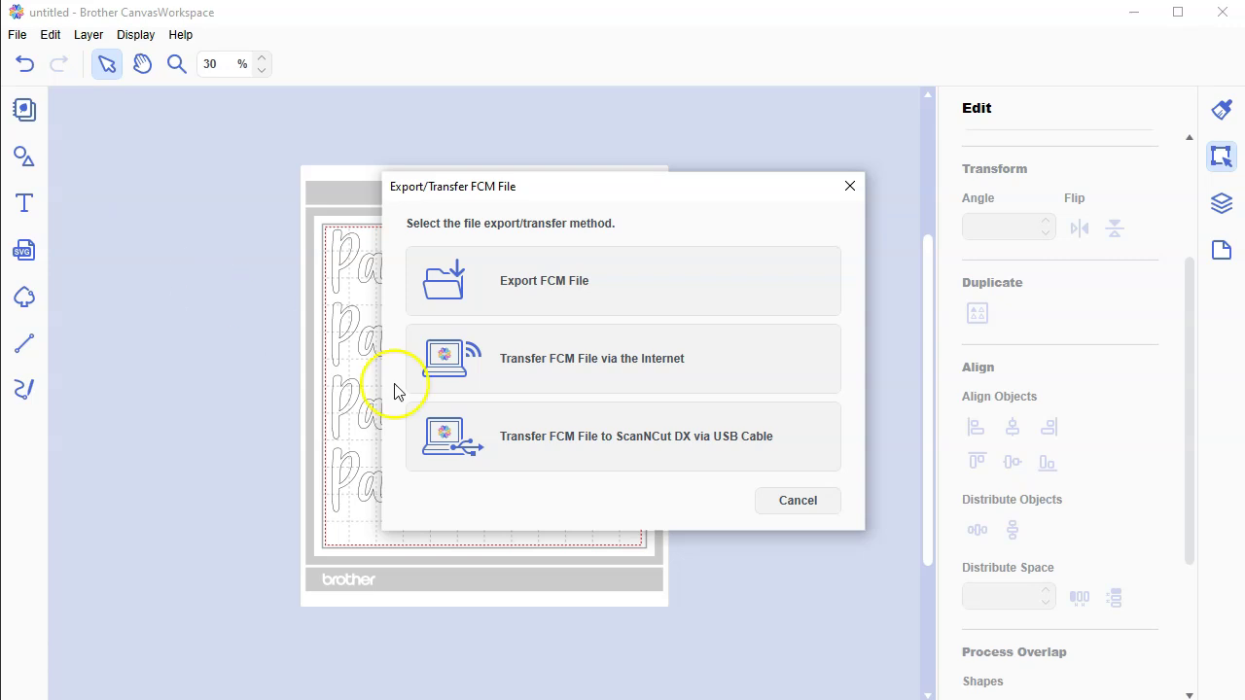
click(576, 358)
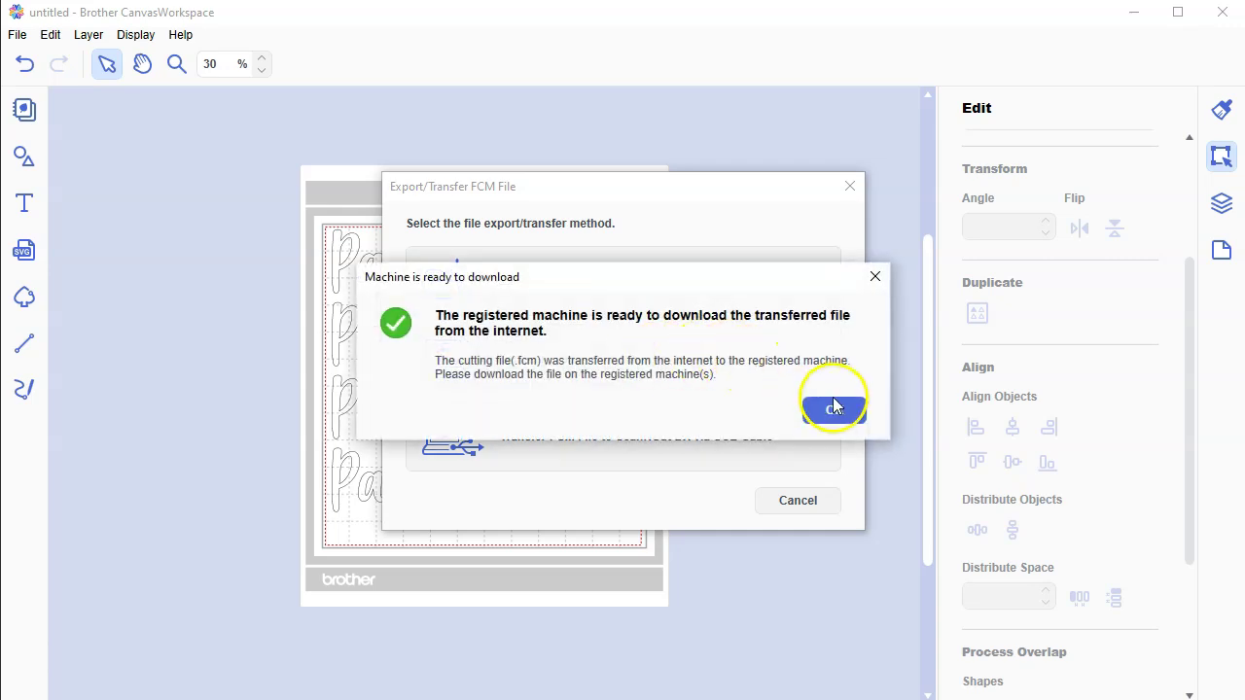
click(834, 408)
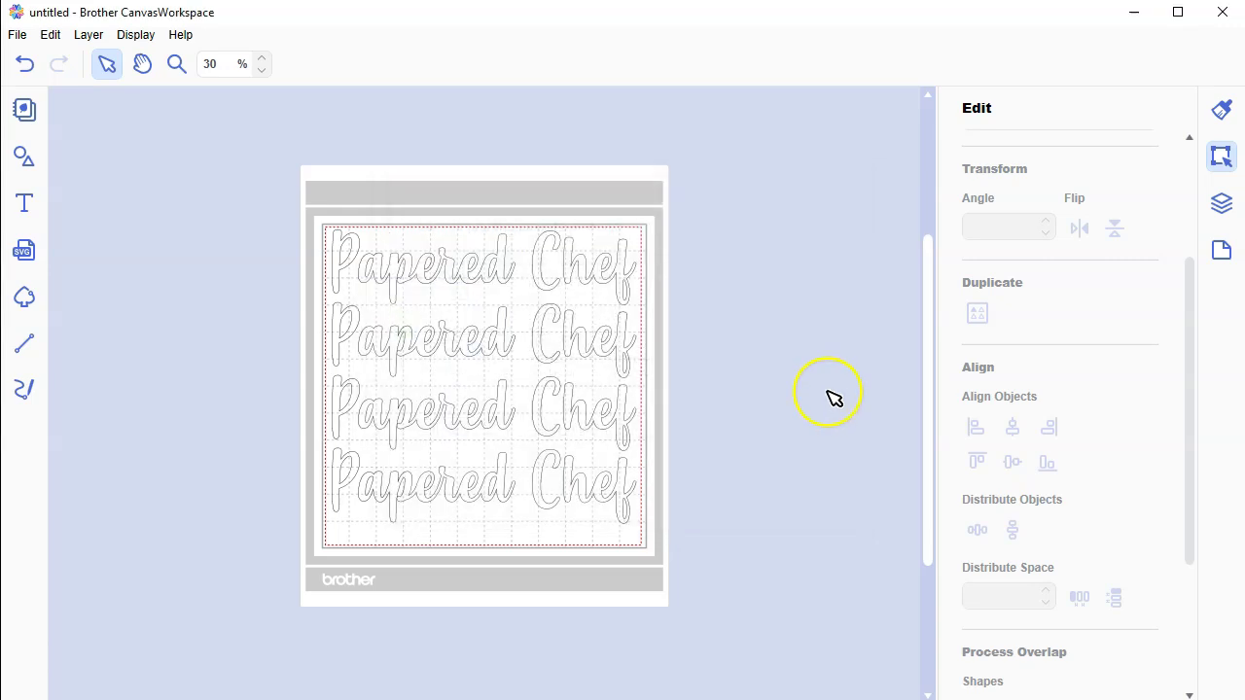
click(602, 281)
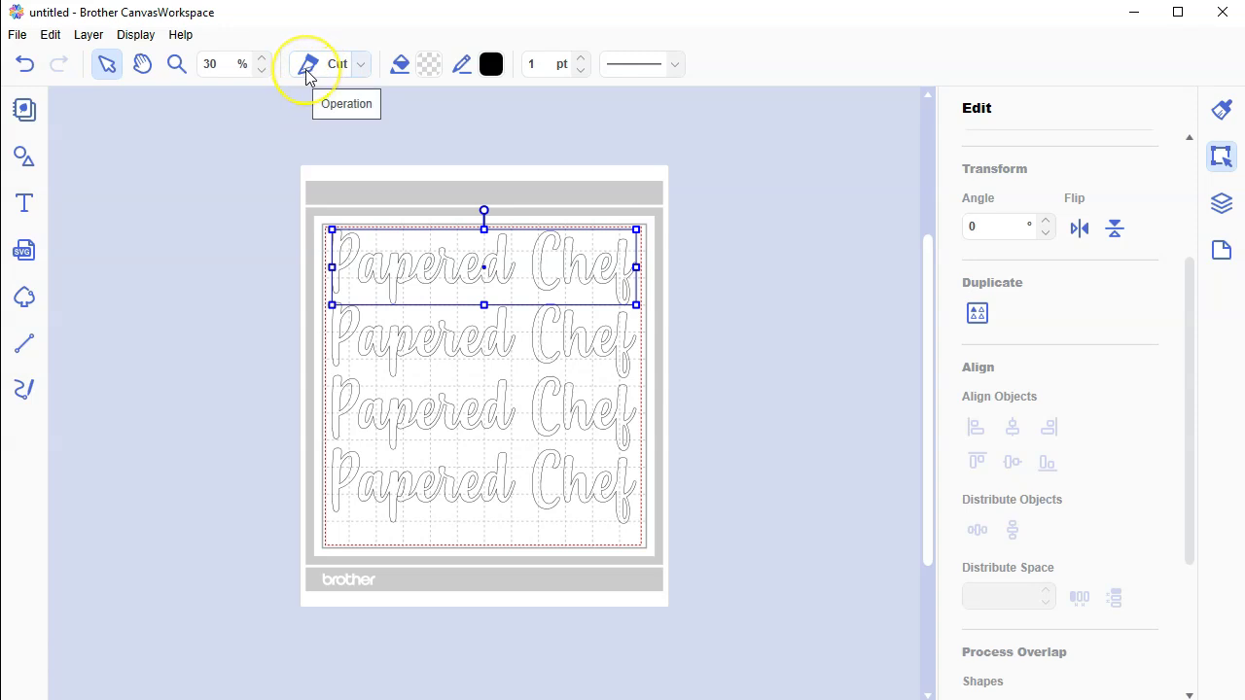
Switch the top row from Cut to Draw, then delete all four Papered Chef rows
click(361, 64)
click(345, 114)
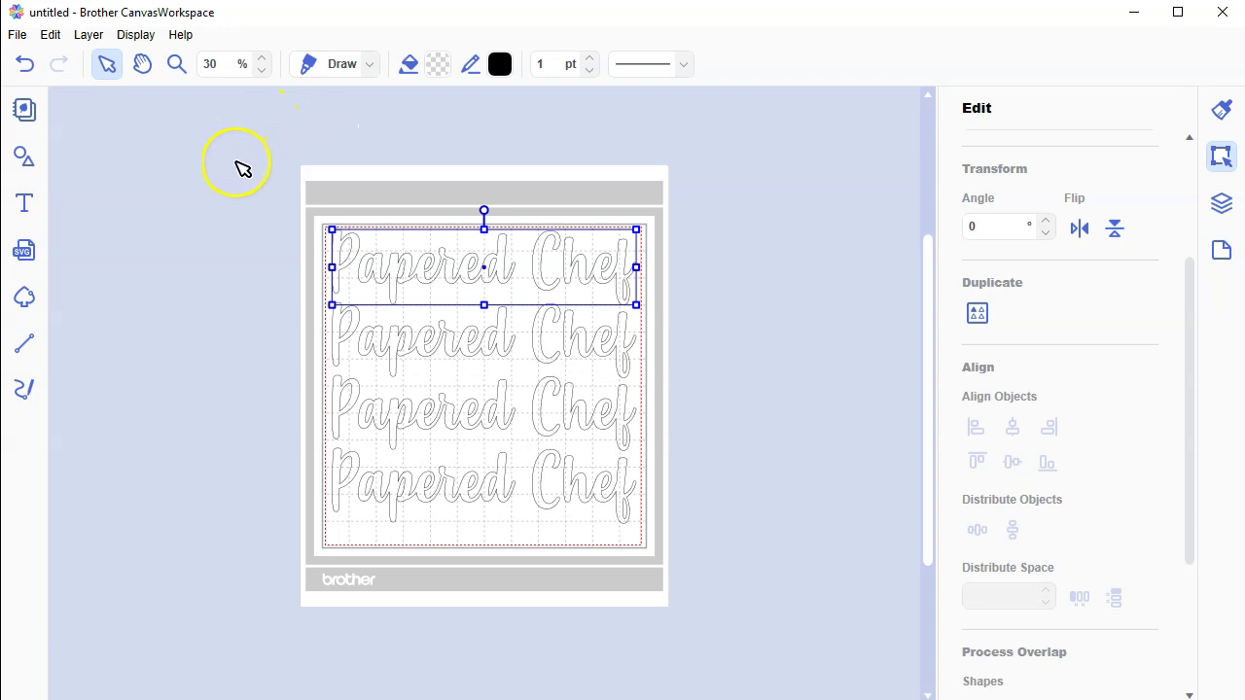
drag(236, 159, 658, 547)
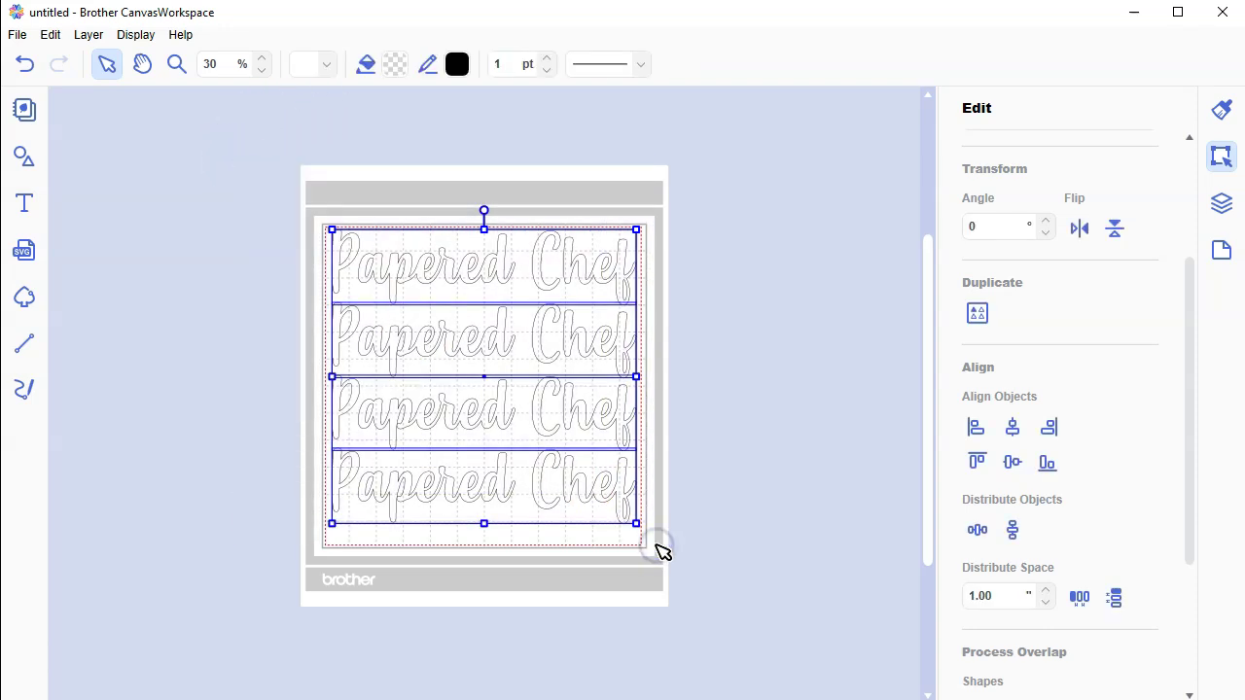
key(Delete)
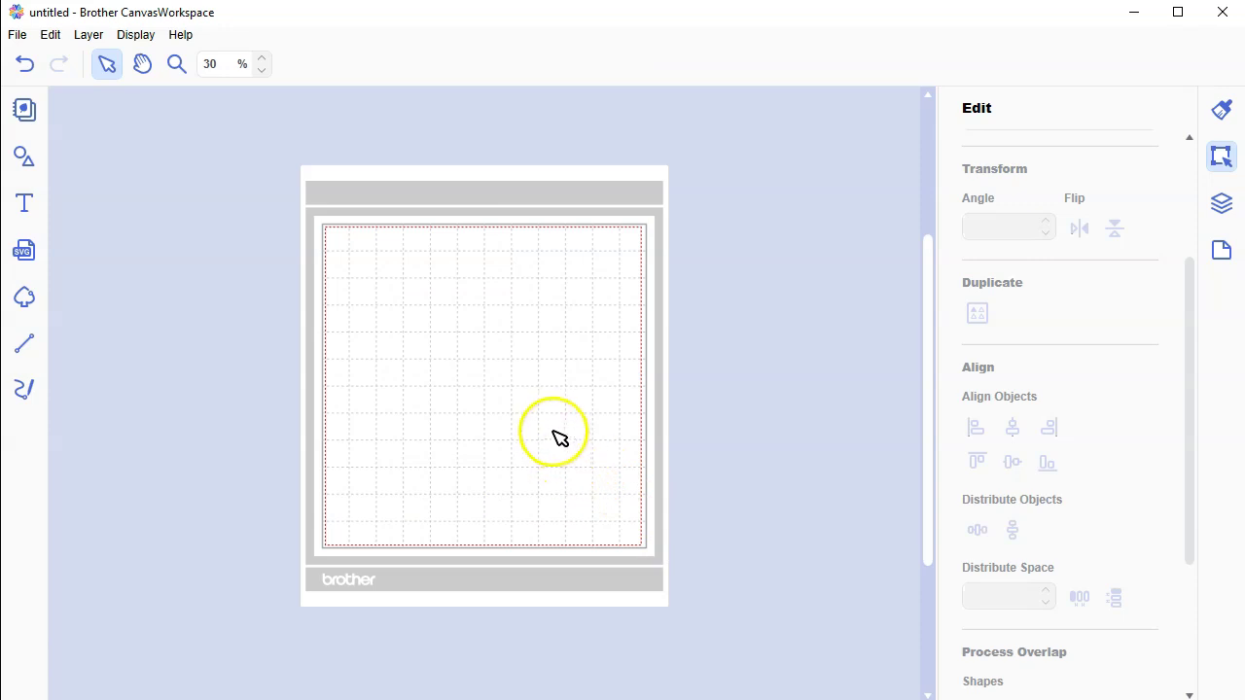
Add the wavy-edged Stamp frame and use Fill Page to tile twelve copies in a 3 × 4 grid
click(26, 157)
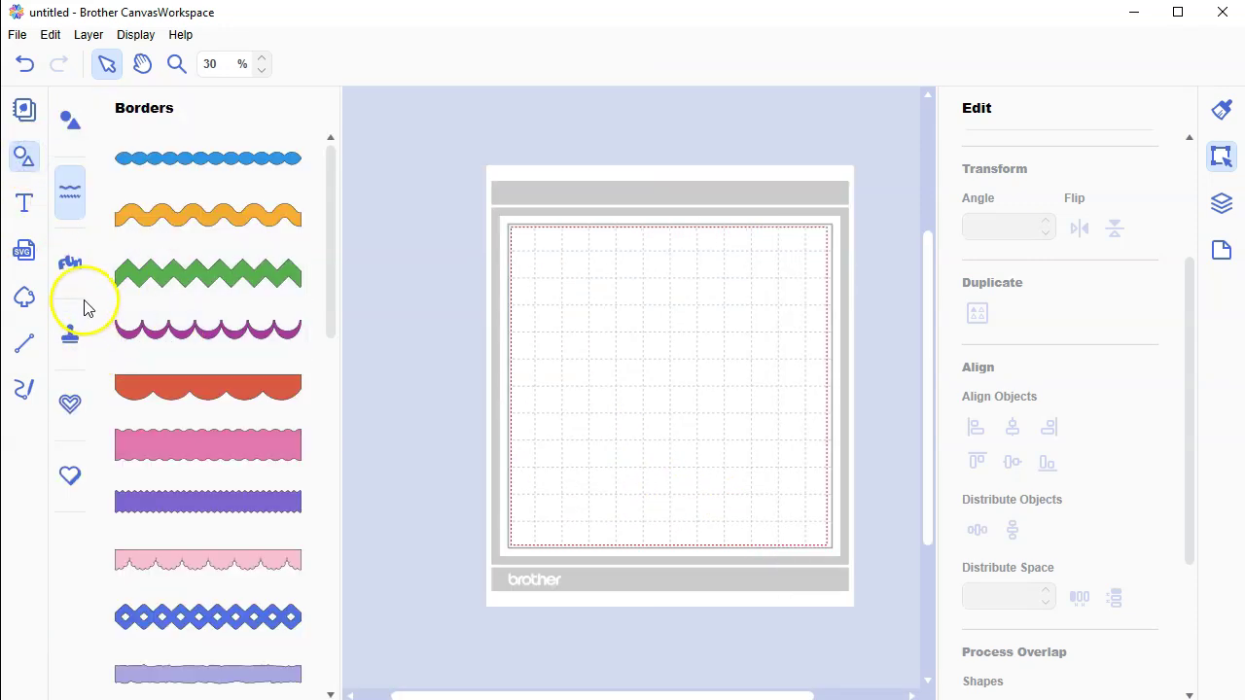
click(69, 338)
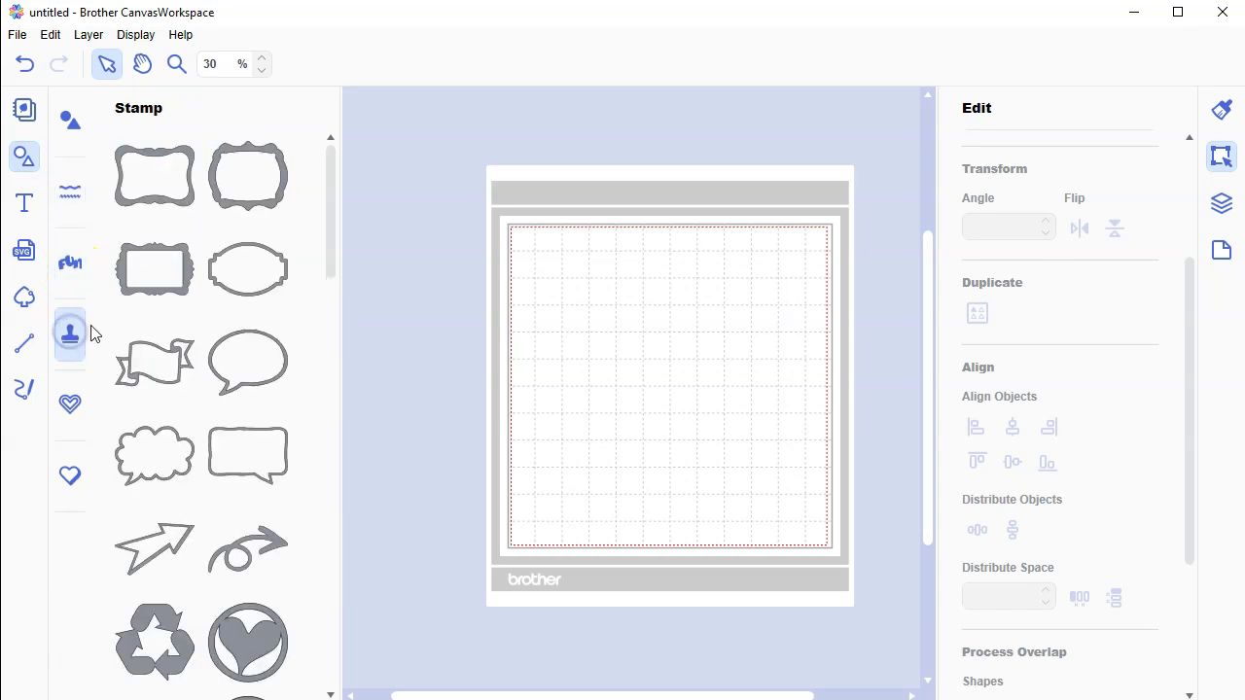
click(154, 264)
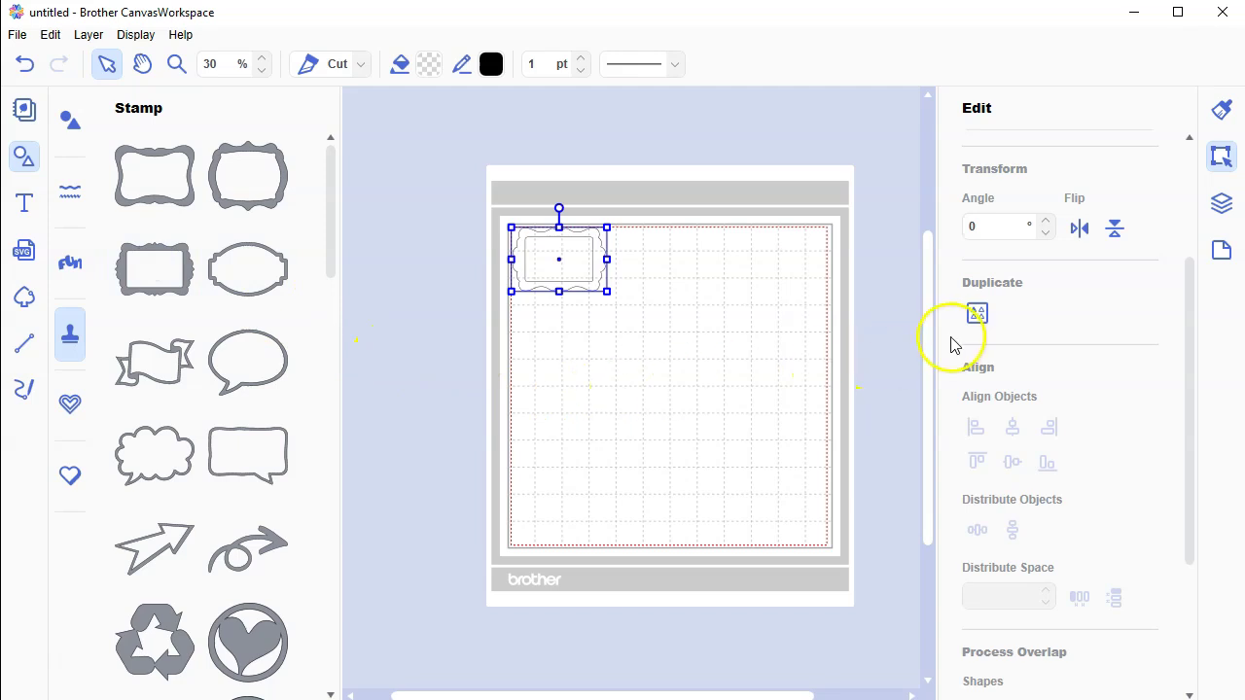
click(979, 321)
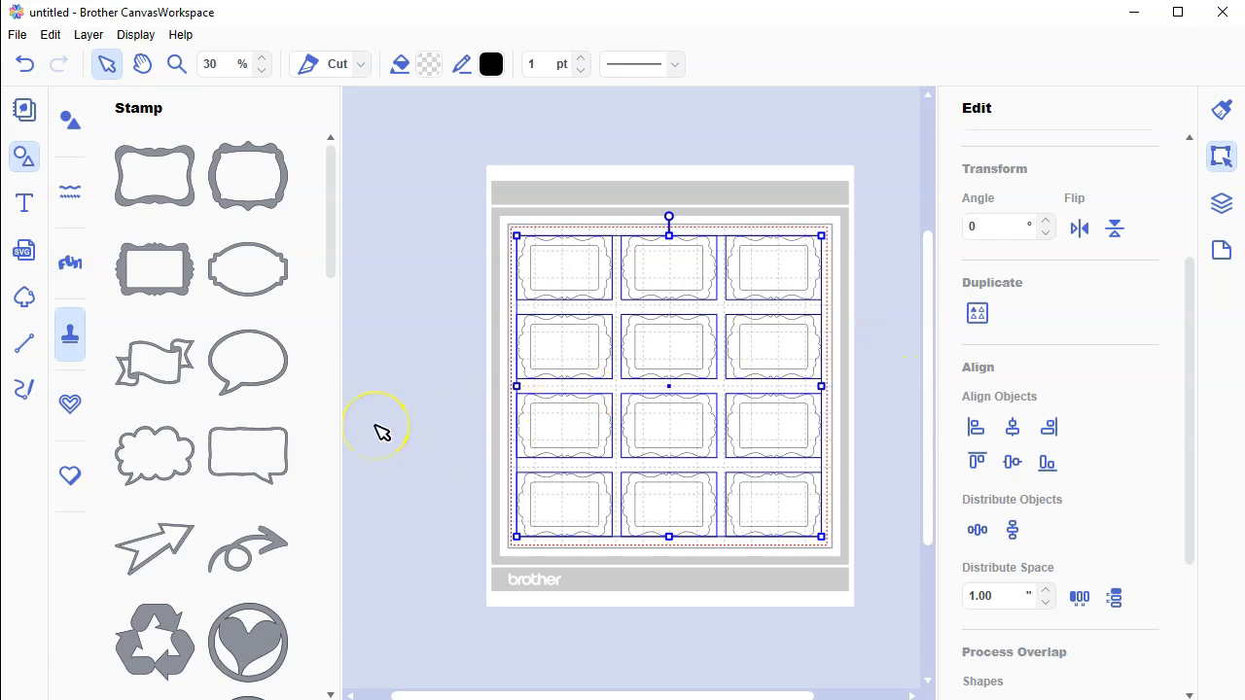
click(404, 372)
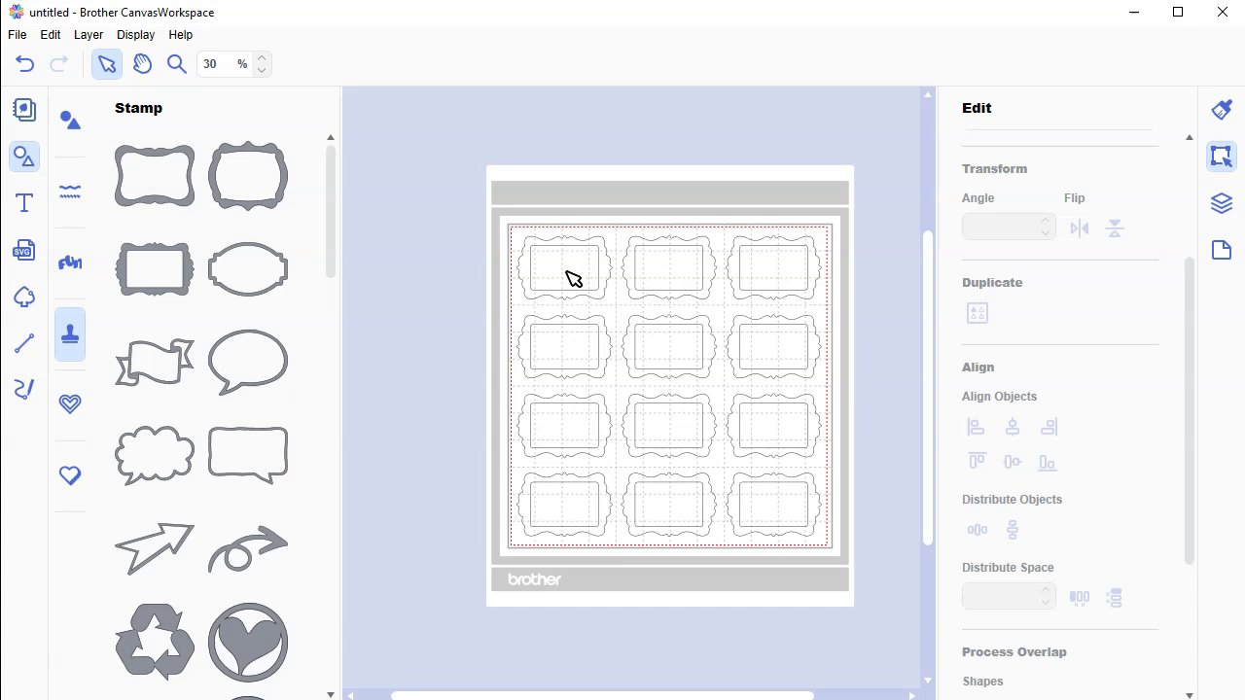
click(758, 322)
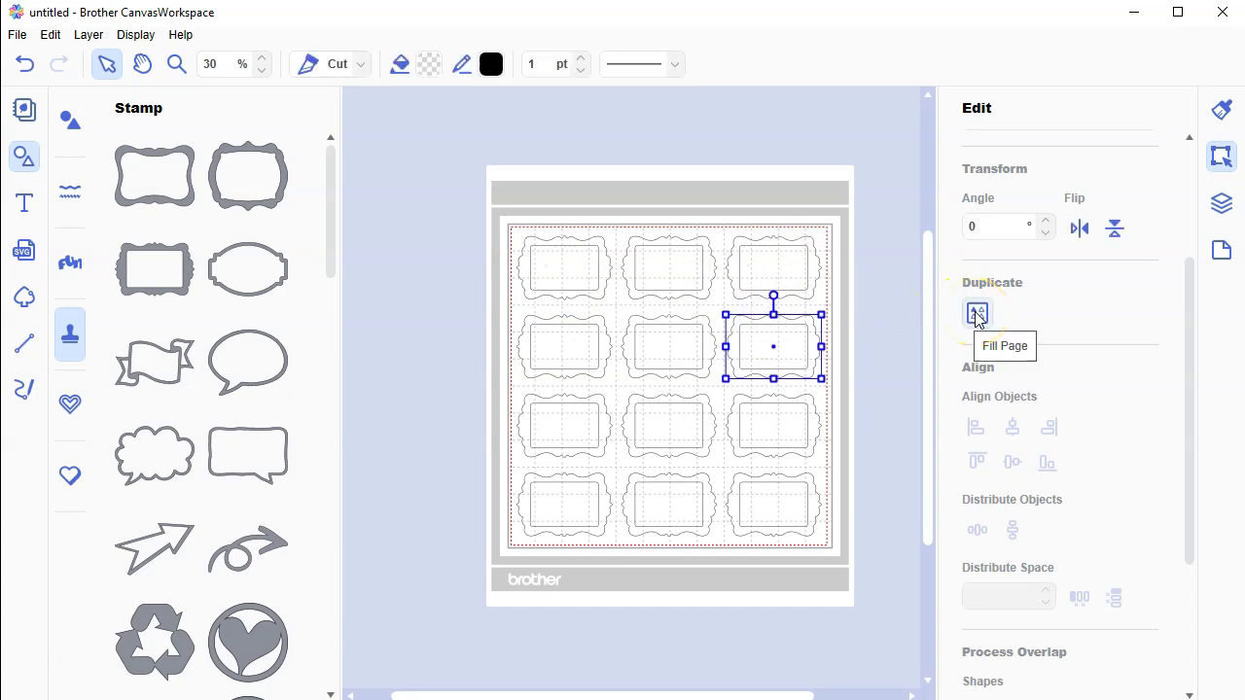
click(88, 37)
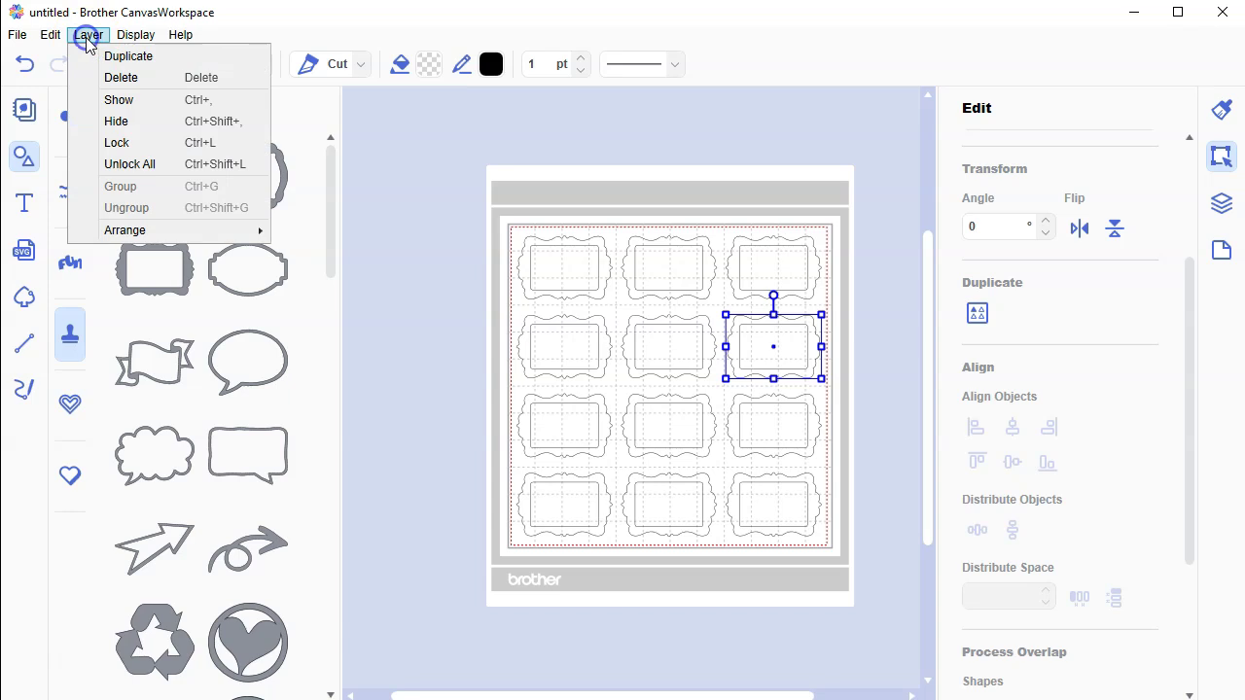
mouse_move(53, 41)
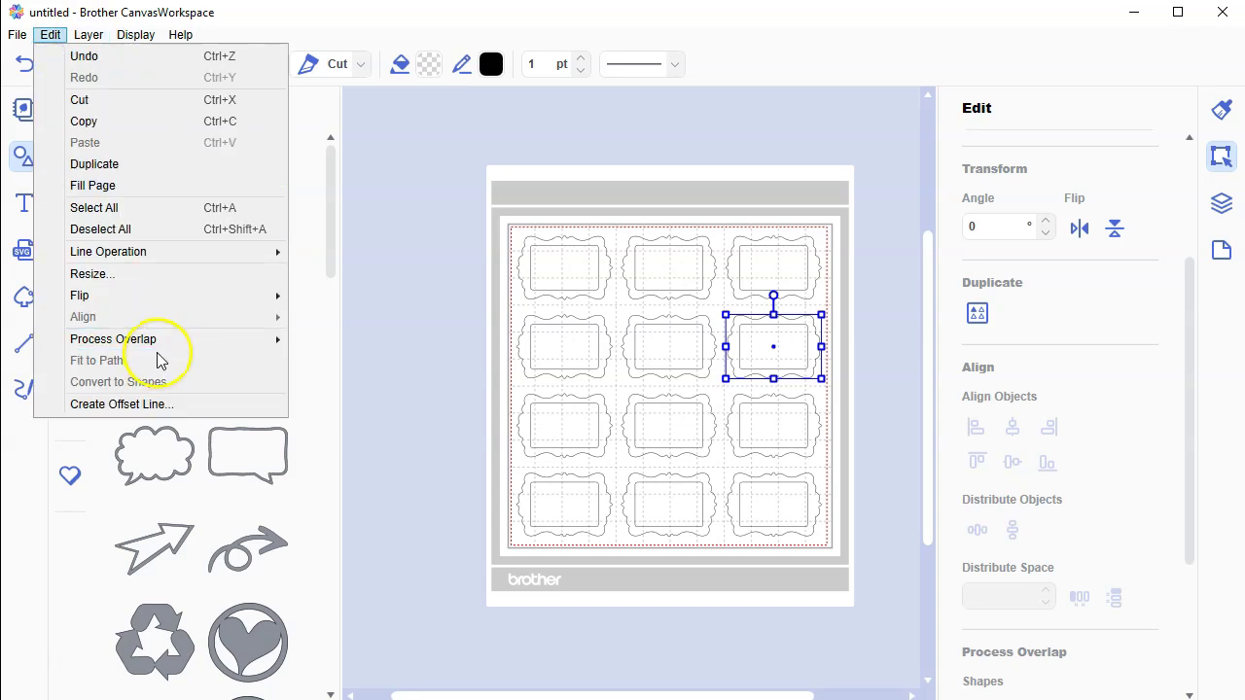
mouse_move(170, 347)
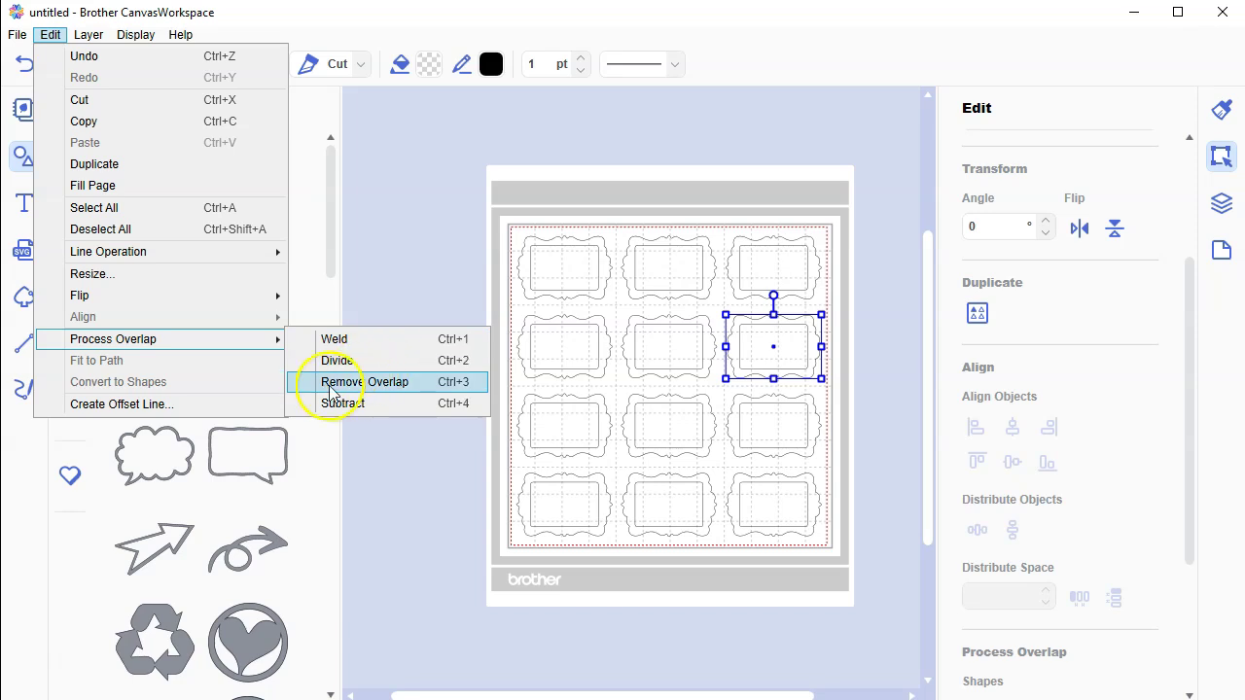
click(43, 661)
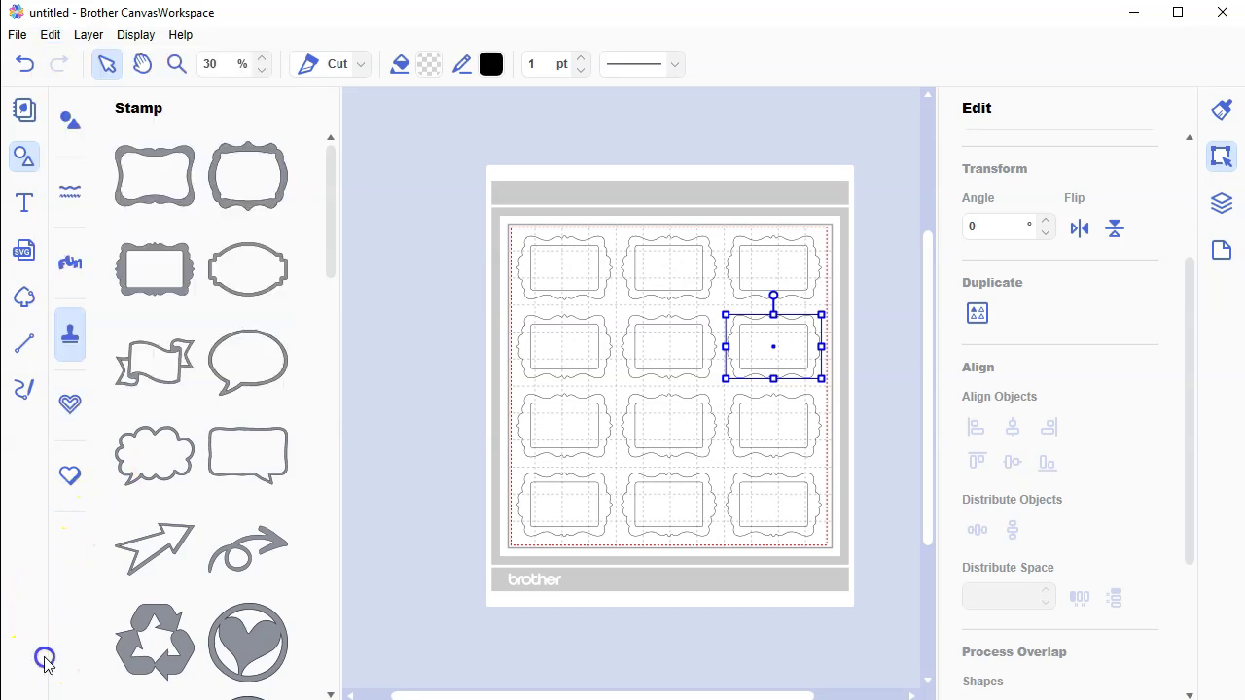